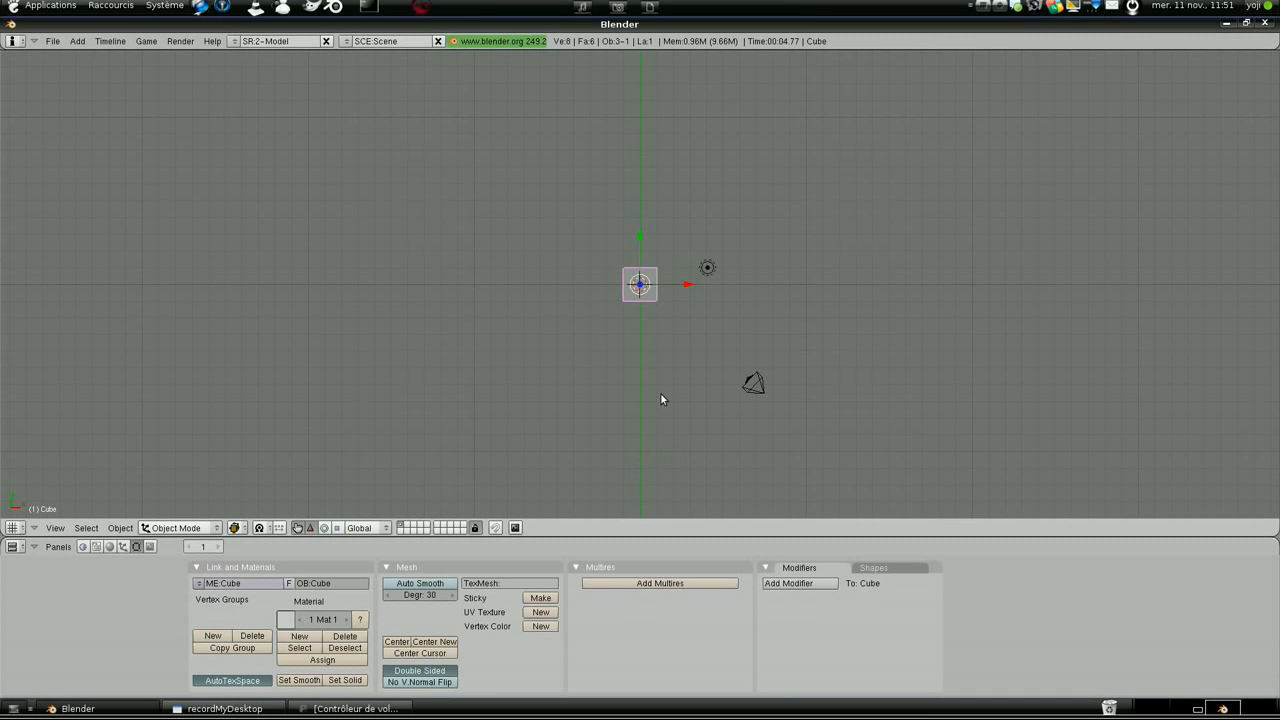
Step: Look through the Animation, Material and Sequence screen layouts and return to the Model layout
{"action": "middle_click_drag", "start_coordinate": [651, 378], "coordinate": [650, 239]}
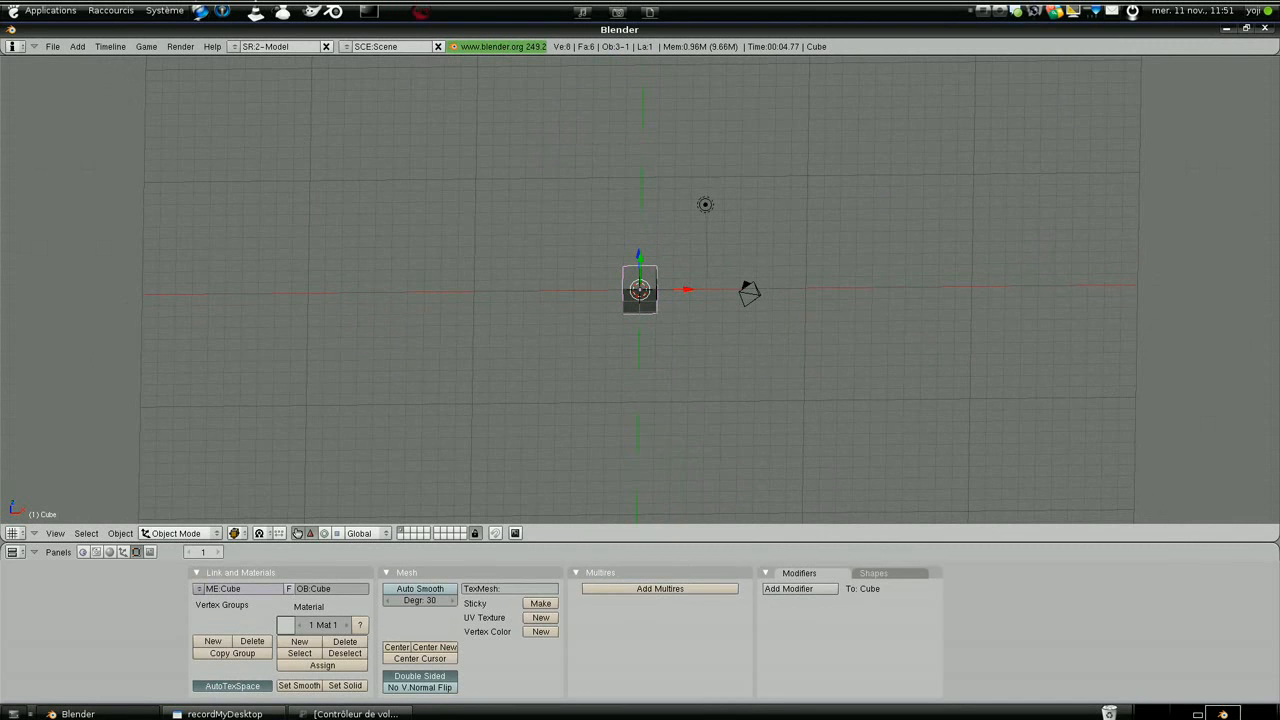
{"action": "left_click", "coordinate": [234, 48]}
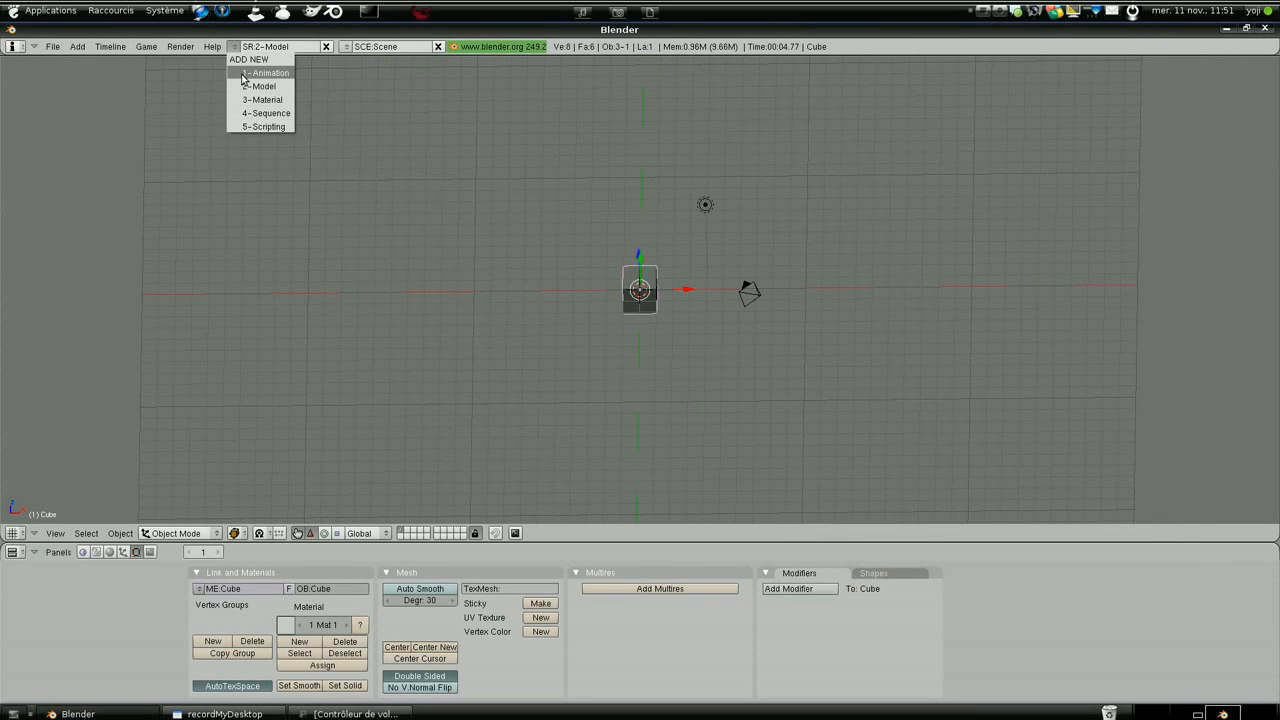
{"action": "left_click", "coordinate": [242, 79]}
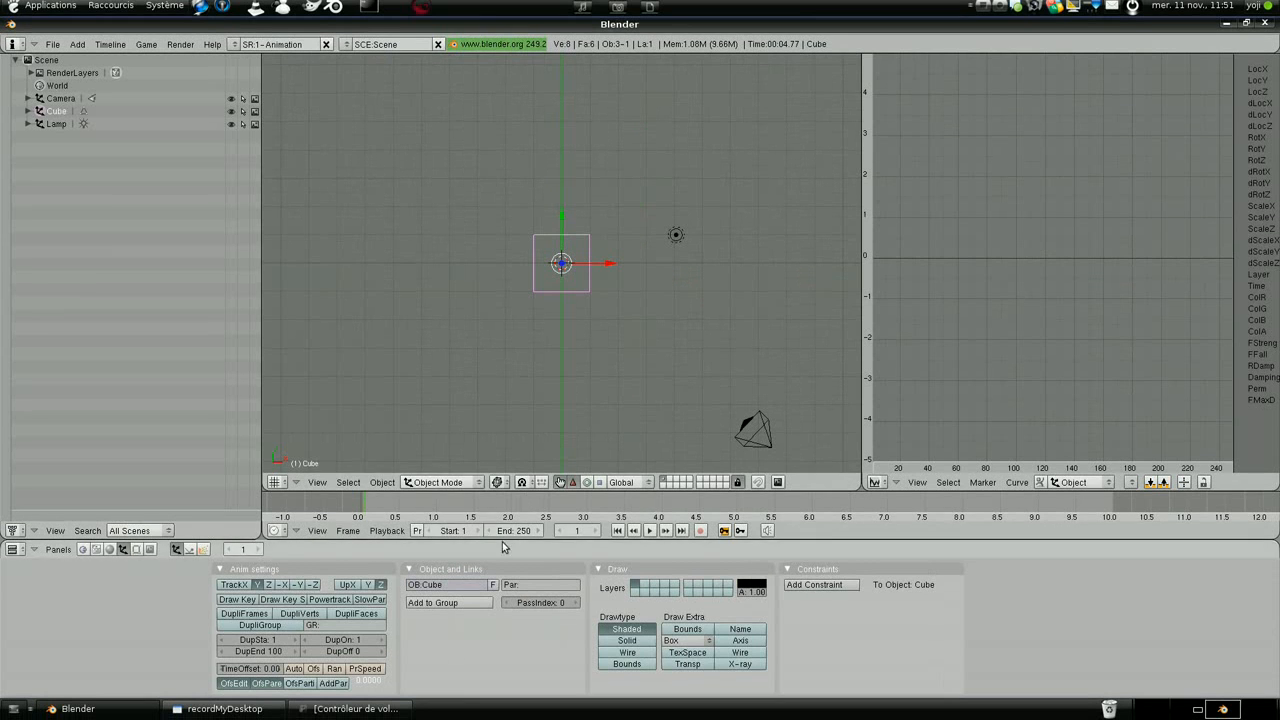
{"action": "left_click", "coordinate": [234, 49]}
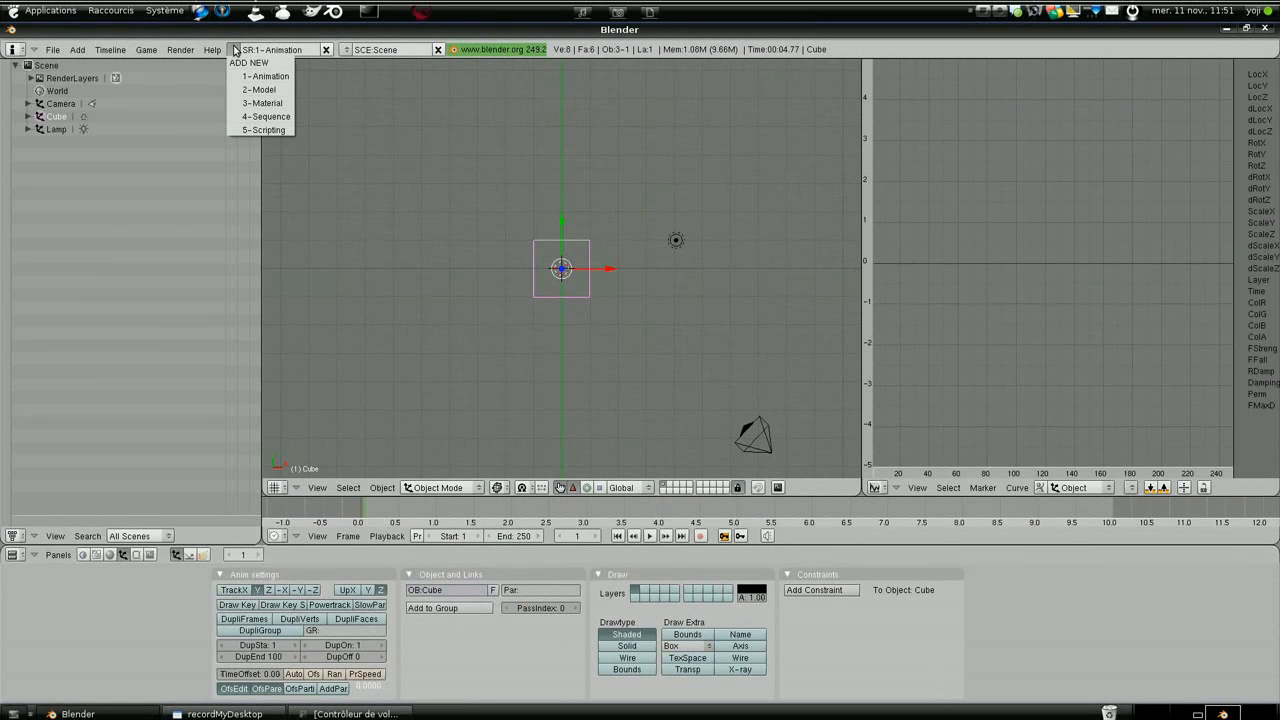
{"action": "left_click", "coordinate": [250, 104]}
{"action": "left_click", "coordinate": [236, 49]}
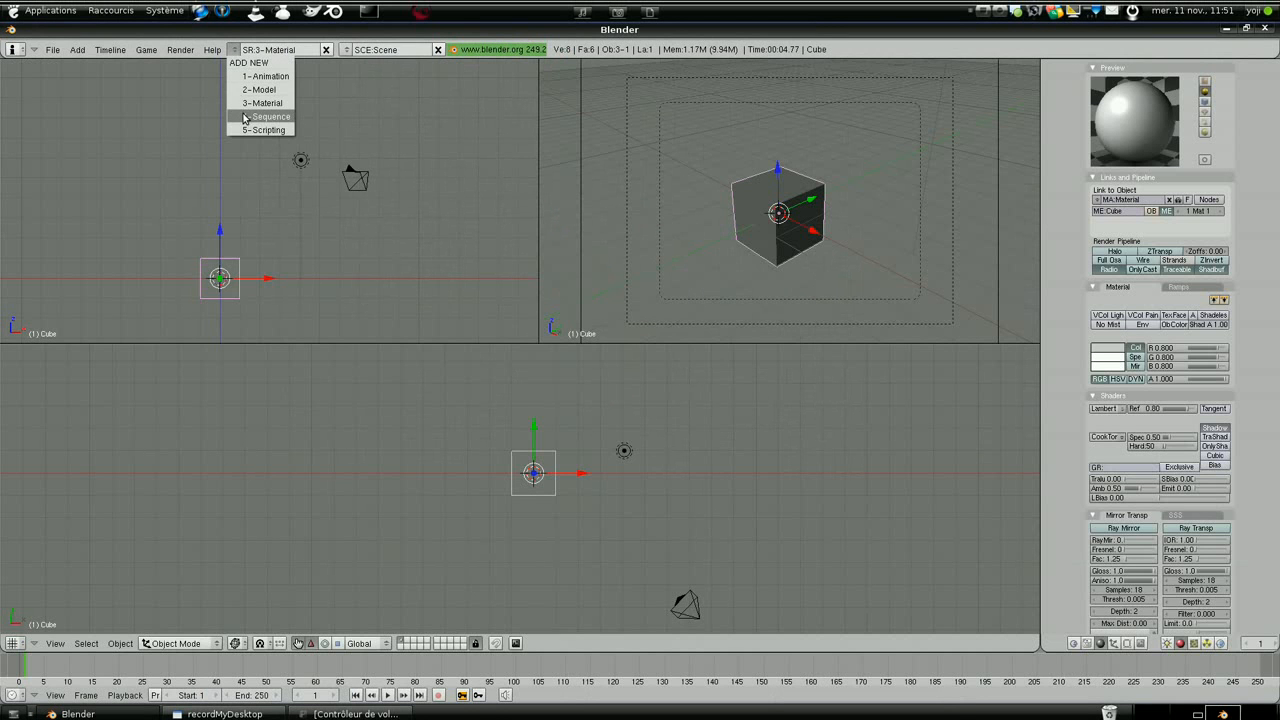
{"action": "left_click", "coordinate": [244, 117]}
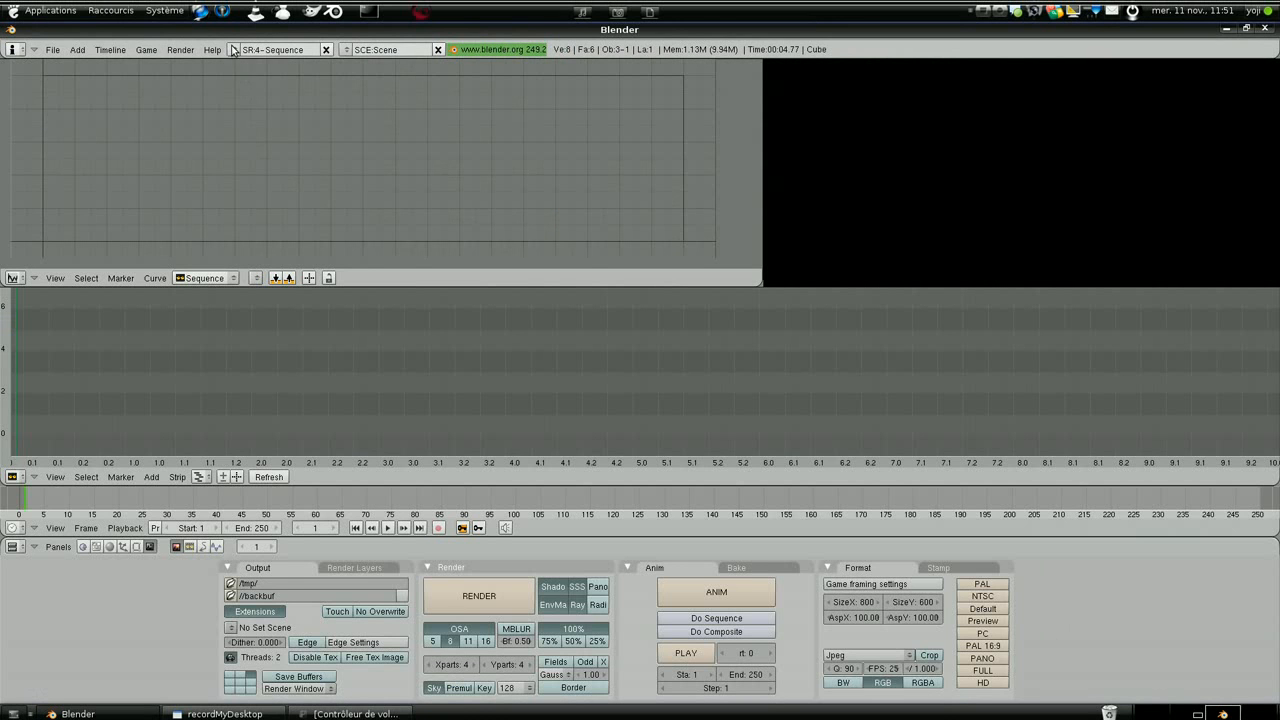
{"action": "left_click", "coordinate": [233, 50]}
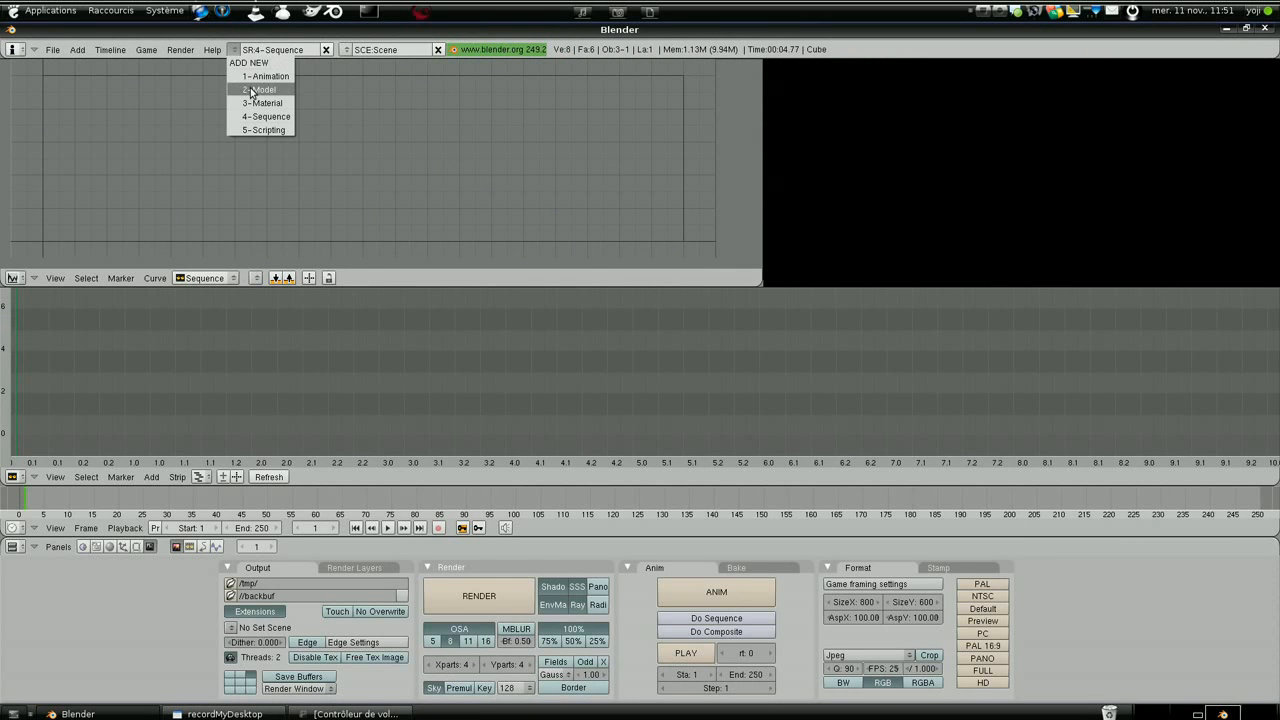
{"action": "left_click", "coordinate": [252, 89]}
Step: Split the 3D view vertically, and split the narrower new area horizontally to get three viewports
{"action": "scroll", "coordinate": [670, 307], "scroll_direction": "down", "scroll_amount": 3}
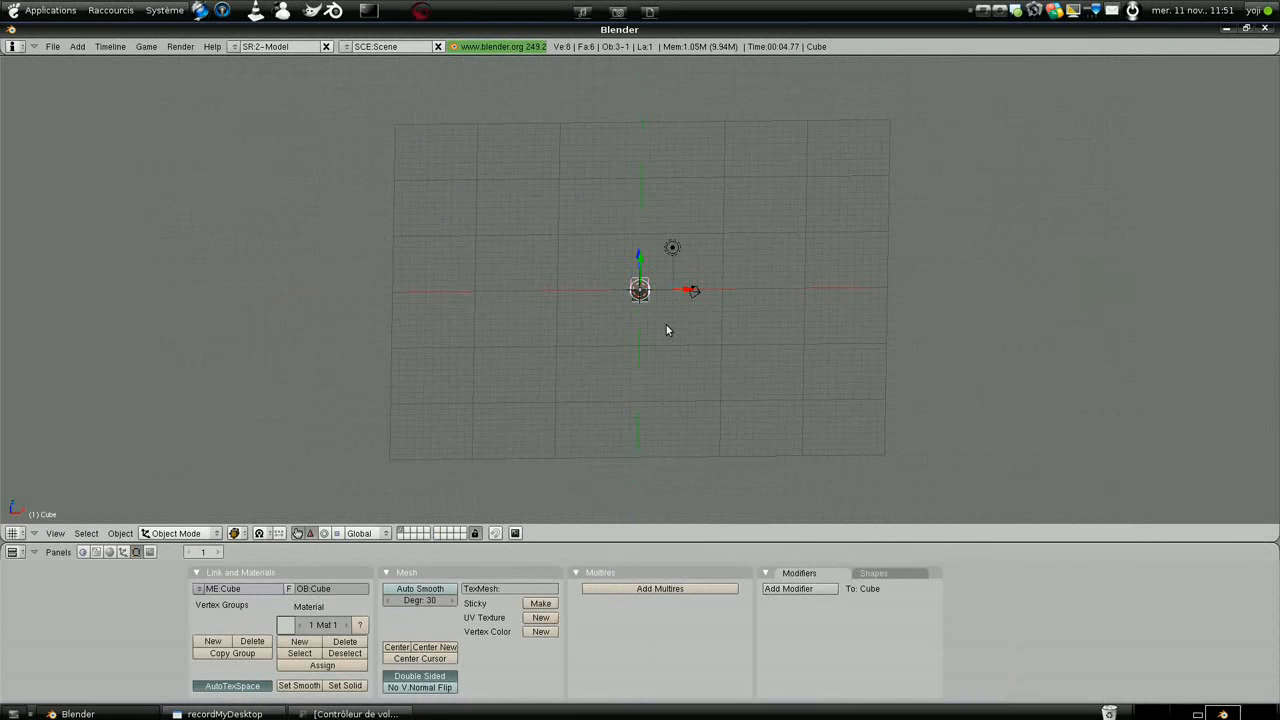
{"action": "right_click", "coordinate": [732, 537]}
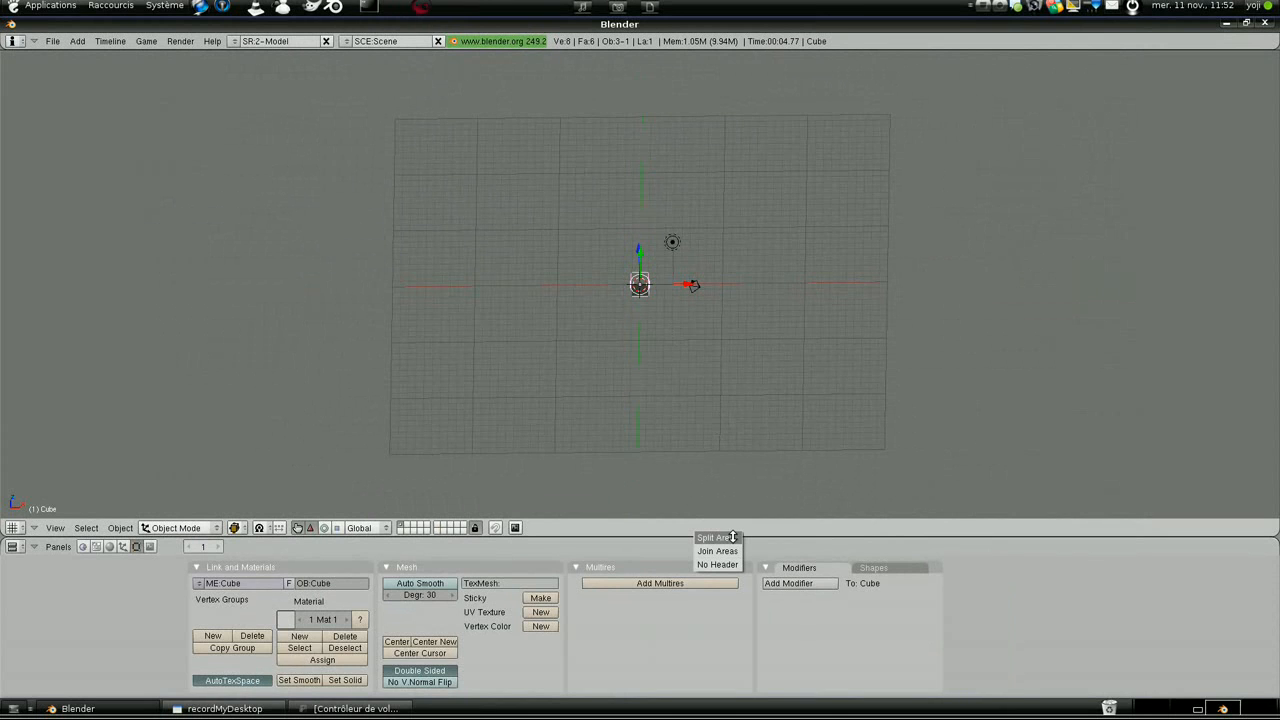
{"action": "left_click", "coordinate": [732, 537]}
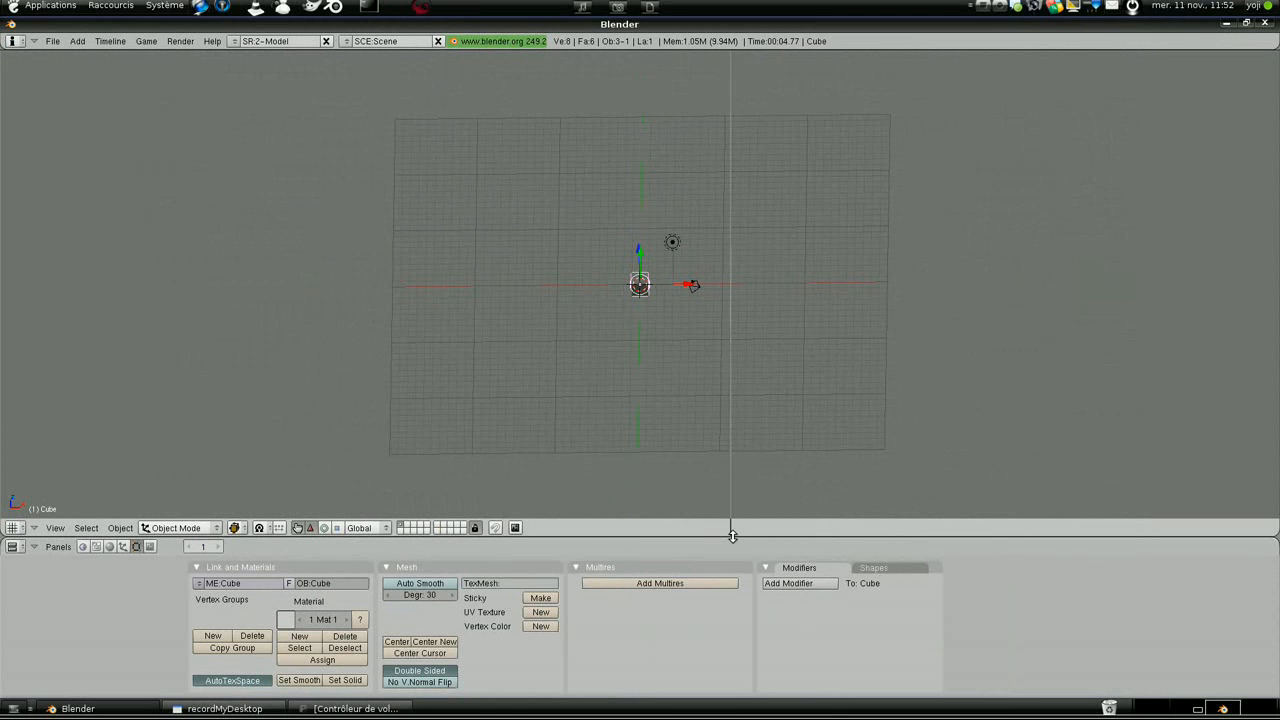
{"action": "left_click", "coordinate": [735, 408]}
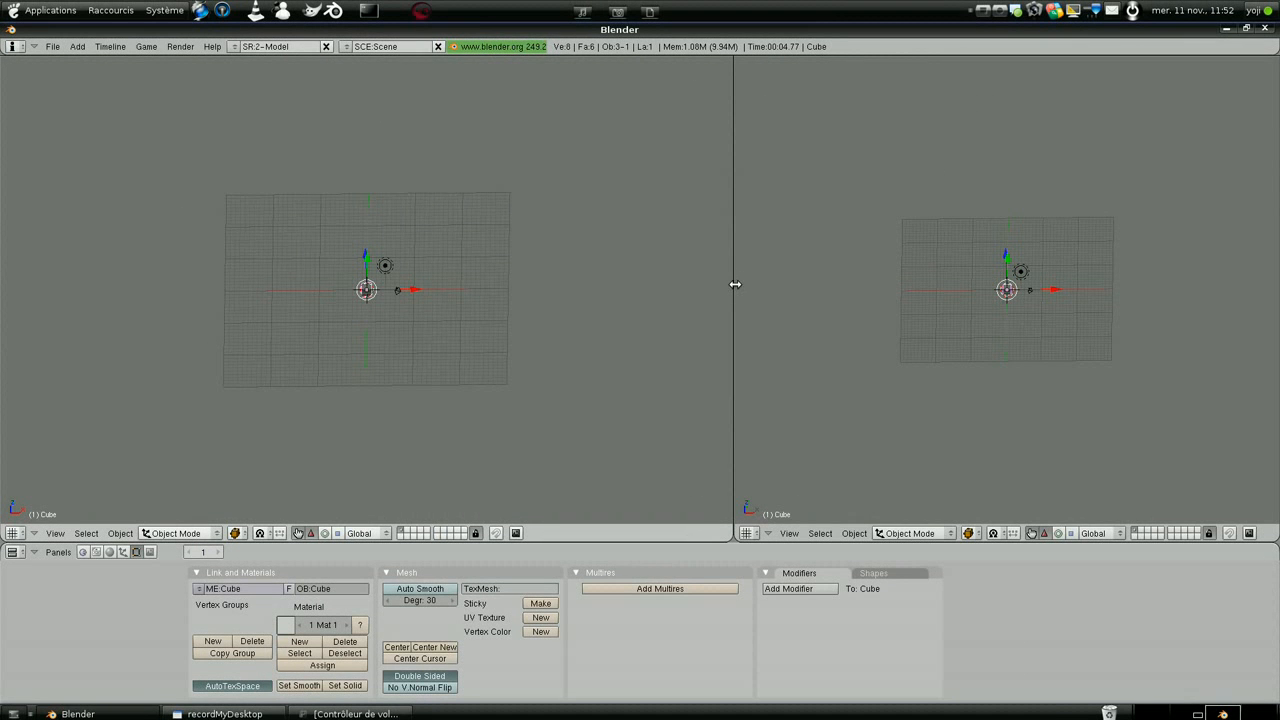
{"action": "right_click", "coordinate": [733, 285]}
{"action": "left_click", "coordinate": [720, 283]}
{"action": "left_click", "coordinate": [749, 292]}
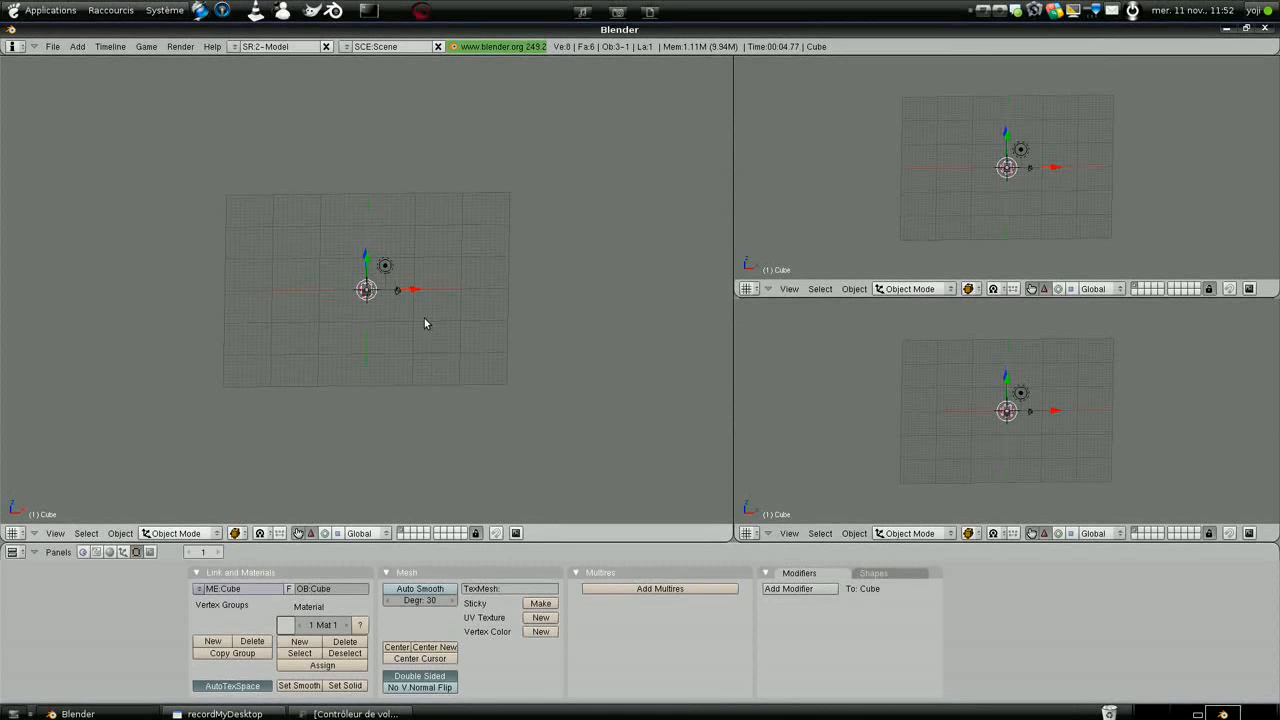
Step: Set the largest viewport to front view and the lower small viewport to side view, both zoomed in on the cube
{"action": "scroll", "coordinate": [372, 316], "scroll_direction": "up", "scroll_amount": 9}
{"action": "middle_click_drag", "start_coordinate": [382, 316], "coordinate": [391, 220]}
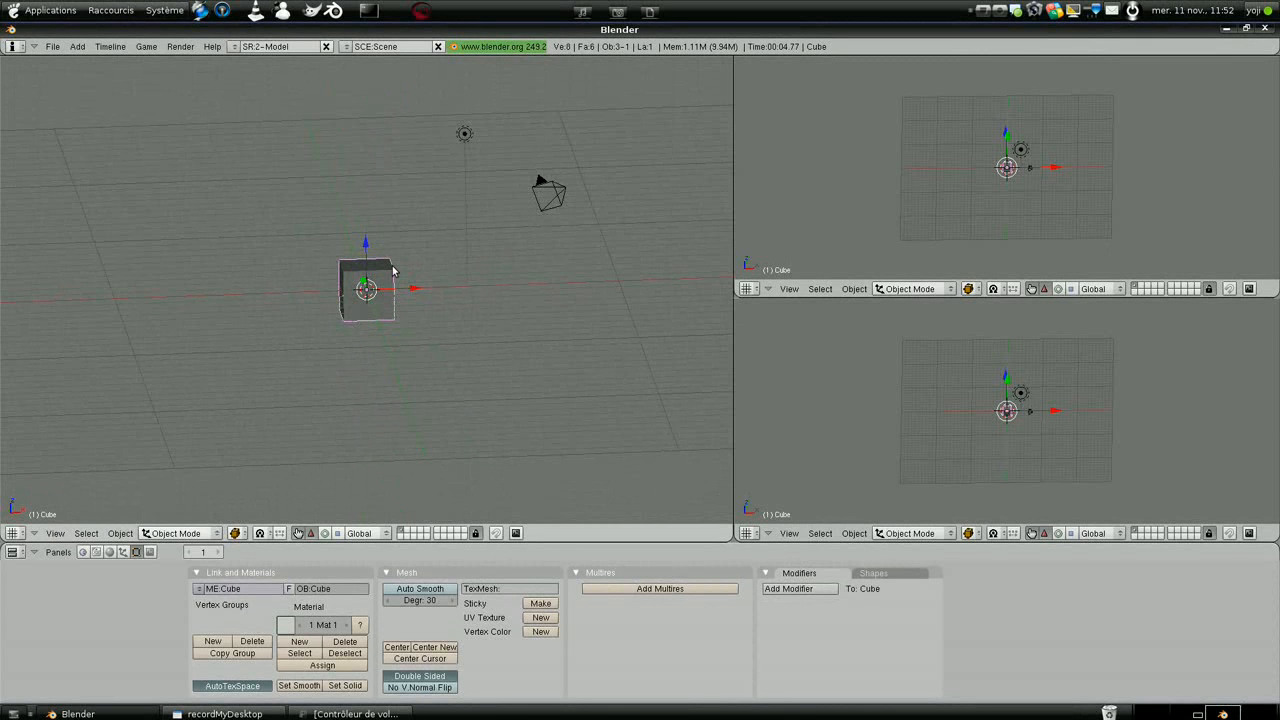
{"action": "key", "text": "KP_7"}
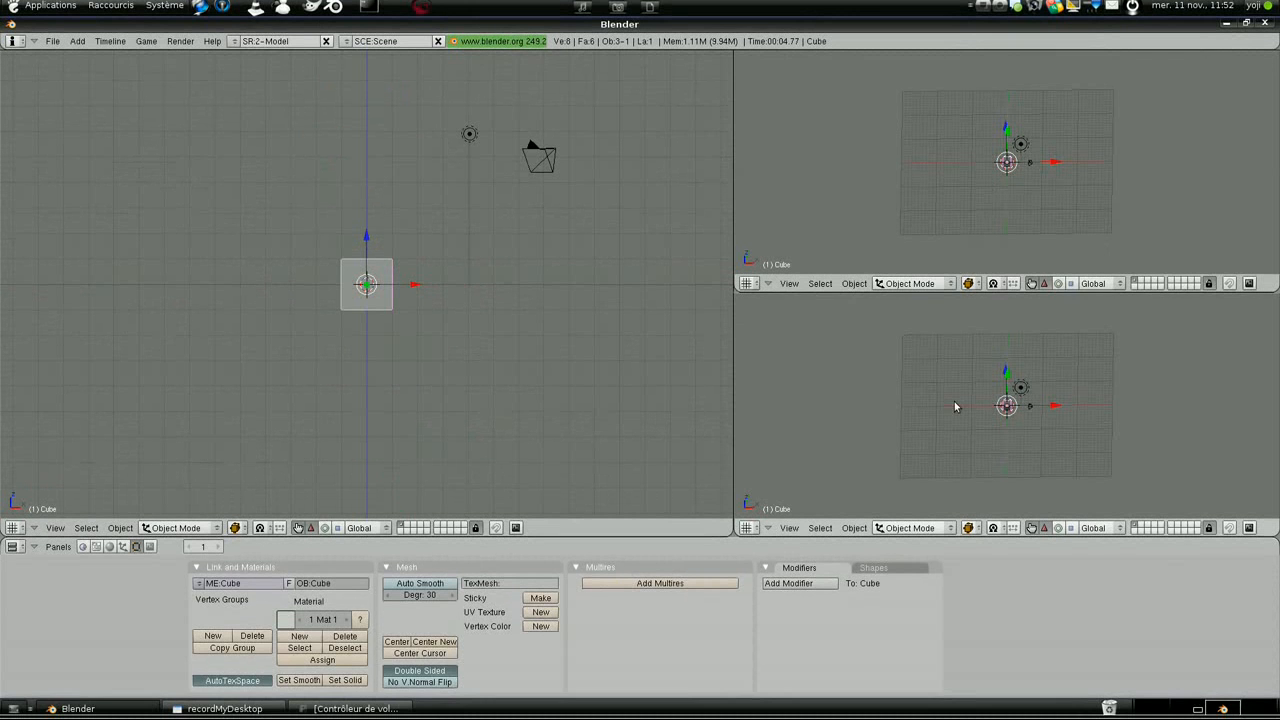
{"action": "key", "text": "KP_1"}
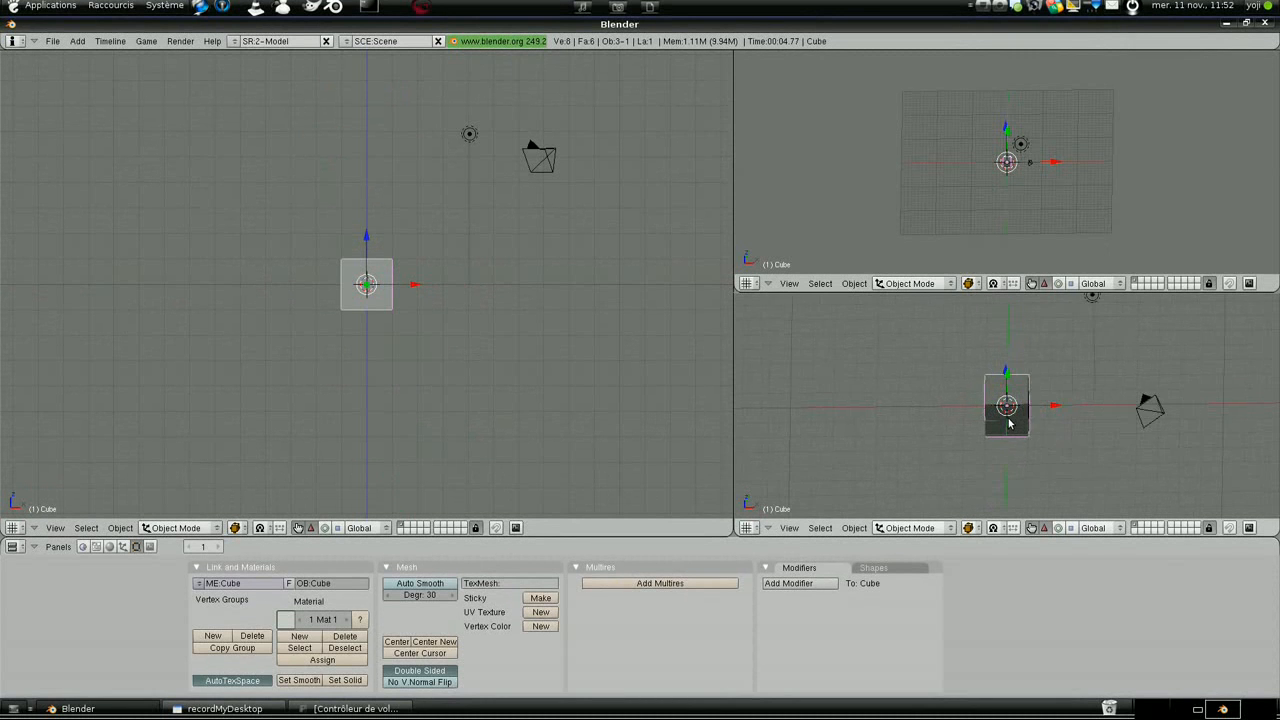
{"action": "key", "text": "KP_3"}
{"action": "scroll", "coordinate": [1006, 408], "scroll_direction": "up", "scroll_amount": 1}
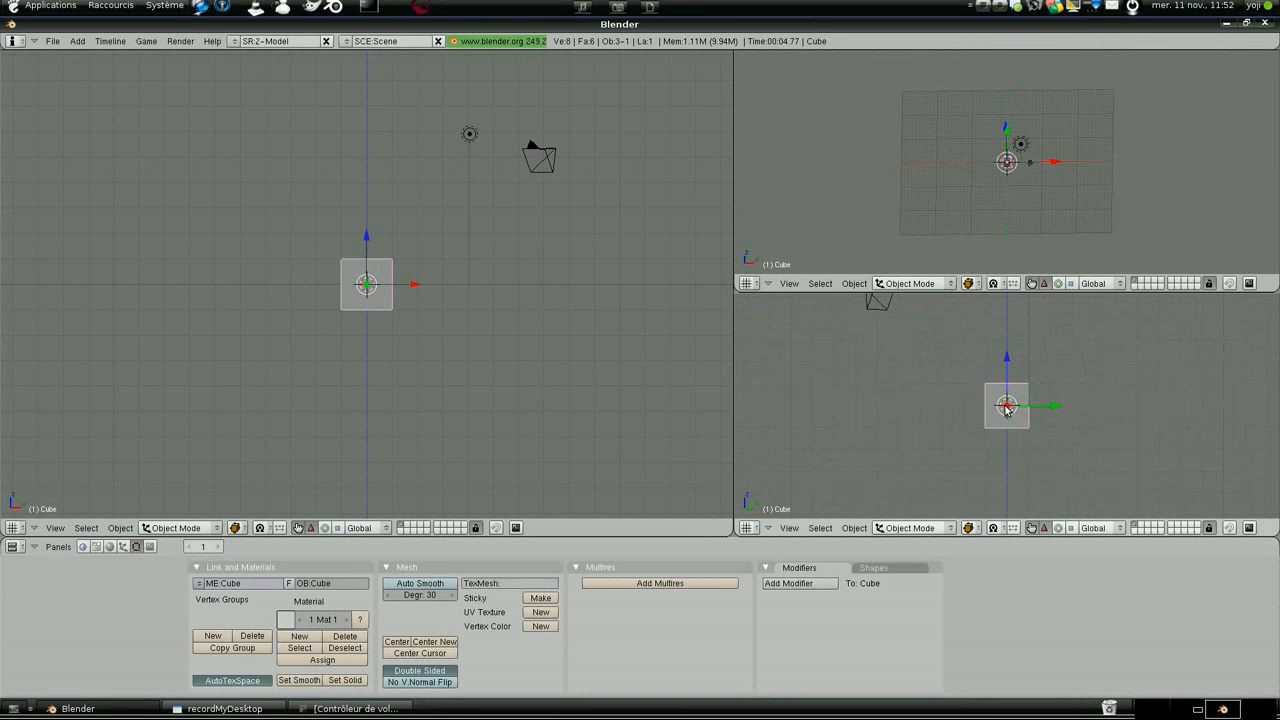
Step: Set the upper small viewport to look through the camera
{"action": "scroll", "coordinate": [1023, 185], "scroll_direction": "up", "scroll_amount": 3}
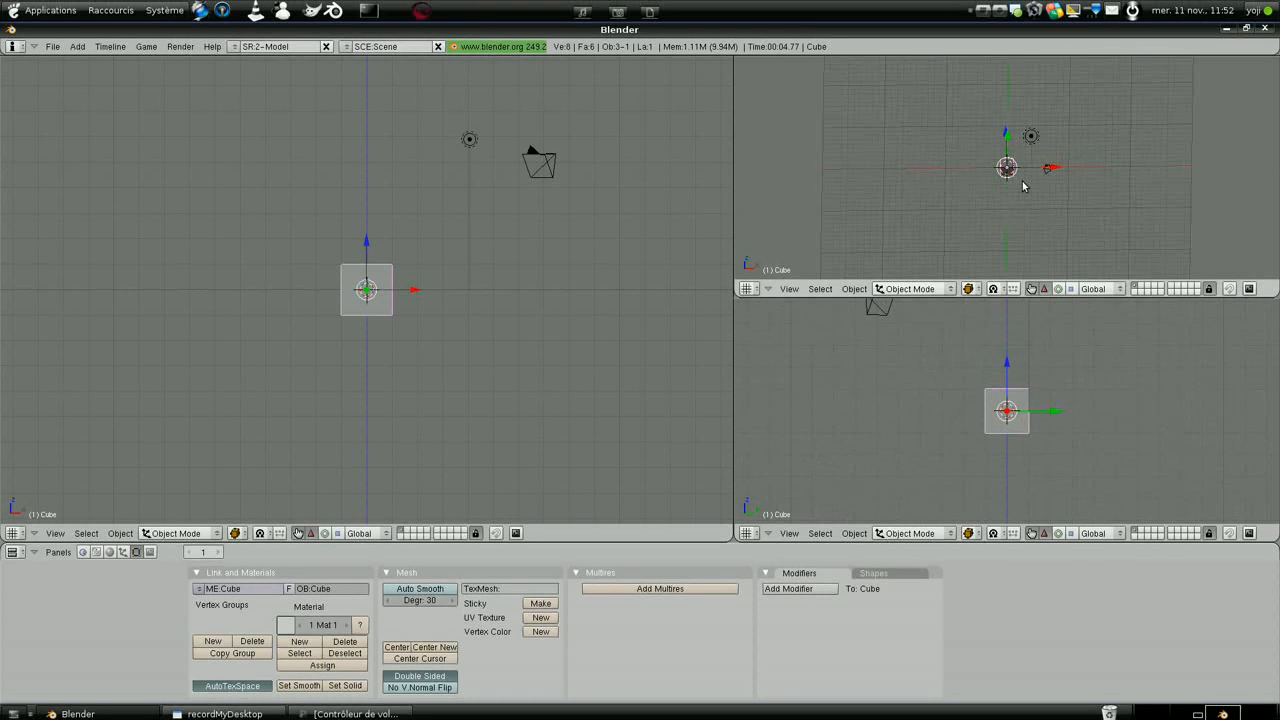
{"action": "key", "text": "KP_0"}
{"action": "scroll", "coordinate": [1022, 182], "scroll_direction": "up", "scroll_amount": 4}
{"action": "scroll", "coordinate": [1022, 182], "scroll_direction": "down", "scroll_amount": 3}
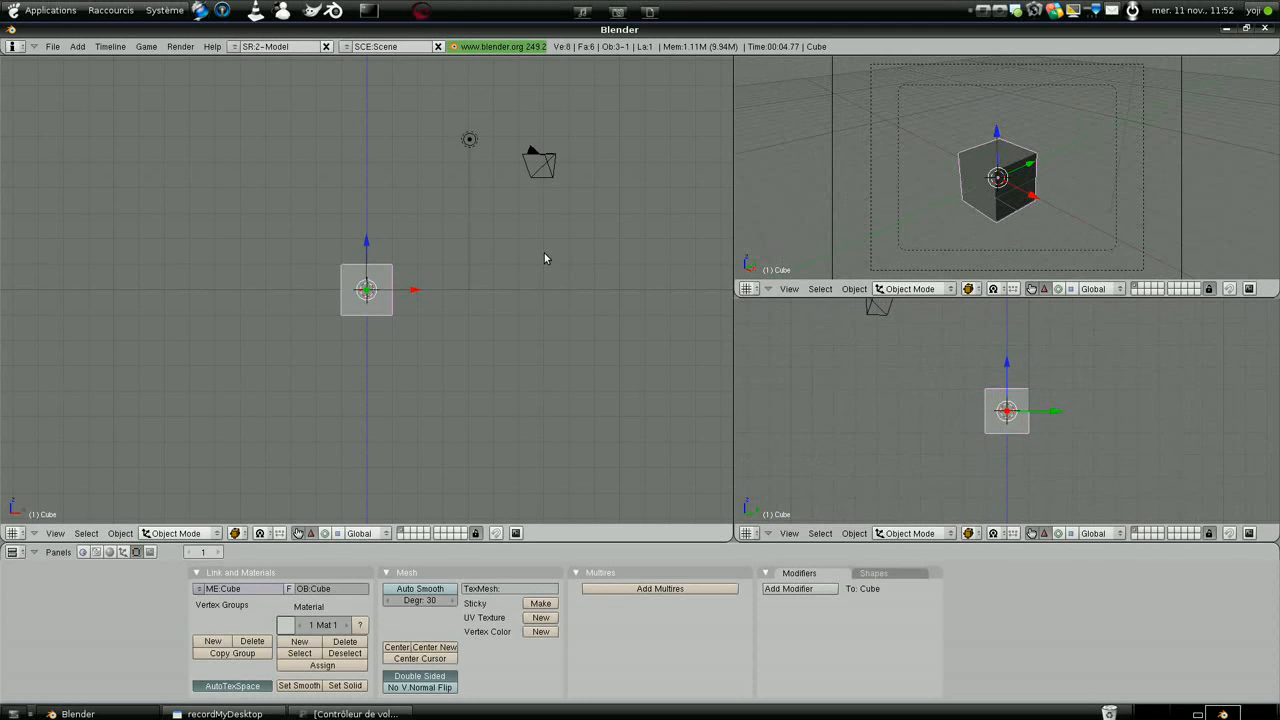
Step: Maximize the front-view viewport to full size and restore the three-viewport layout
{"action": "scroll", "coordinate": [543, 258], "scroll_direction": "down", "scroll_amount": 4}
{"action": "scroll", "coordinate": [541, 260], "scroll_direction": "up", "scroll_amount": 3}
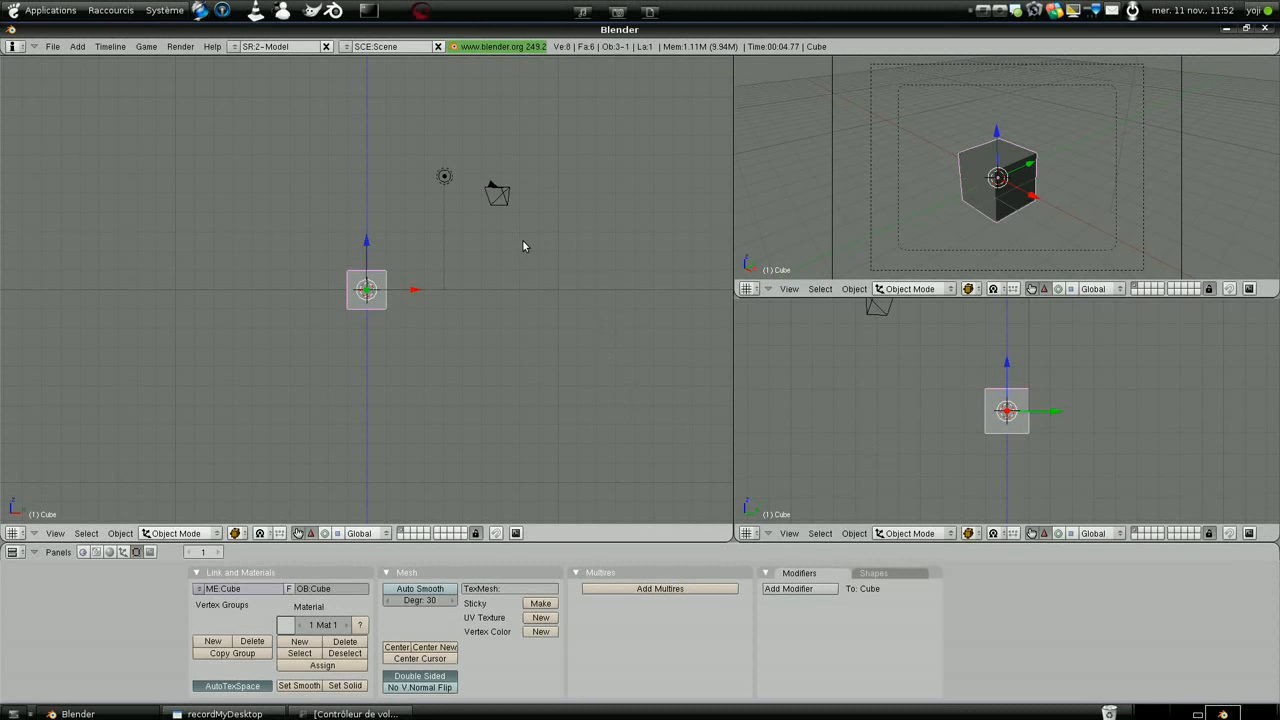
{"action": "key", "text": "ctrl+Up"}
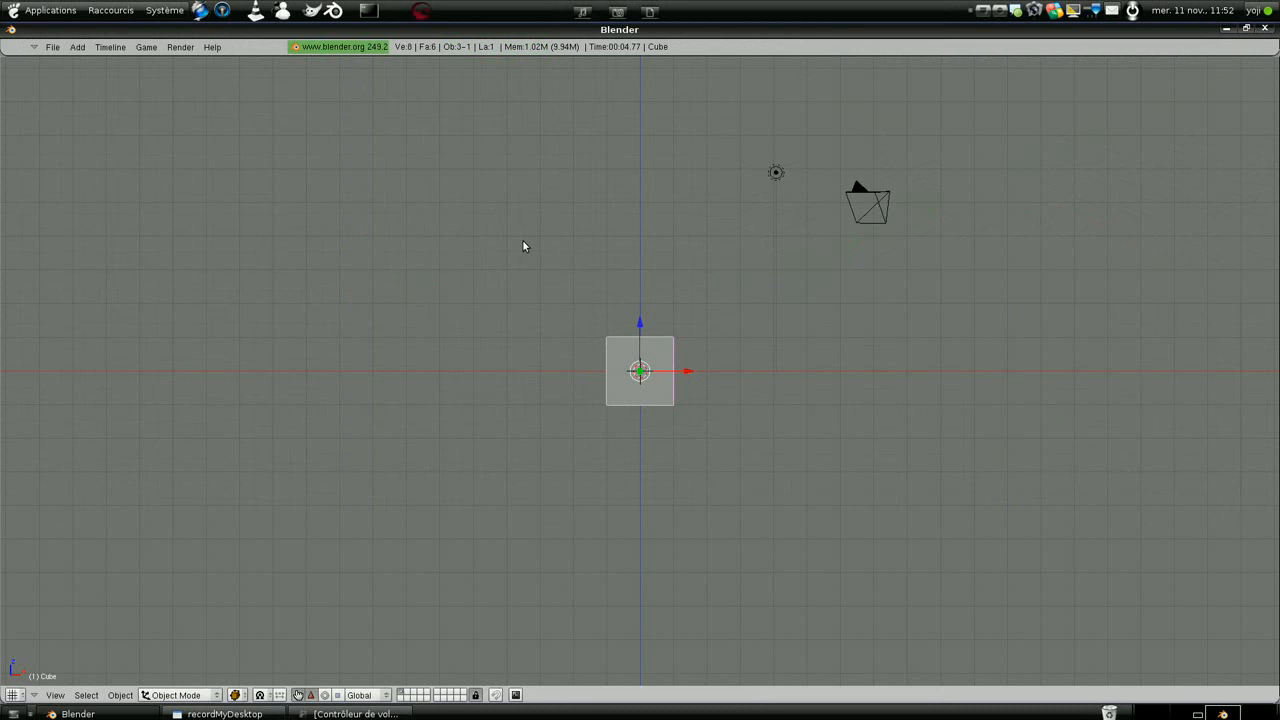
{"action": "key", "text": "ctrl+Up"}
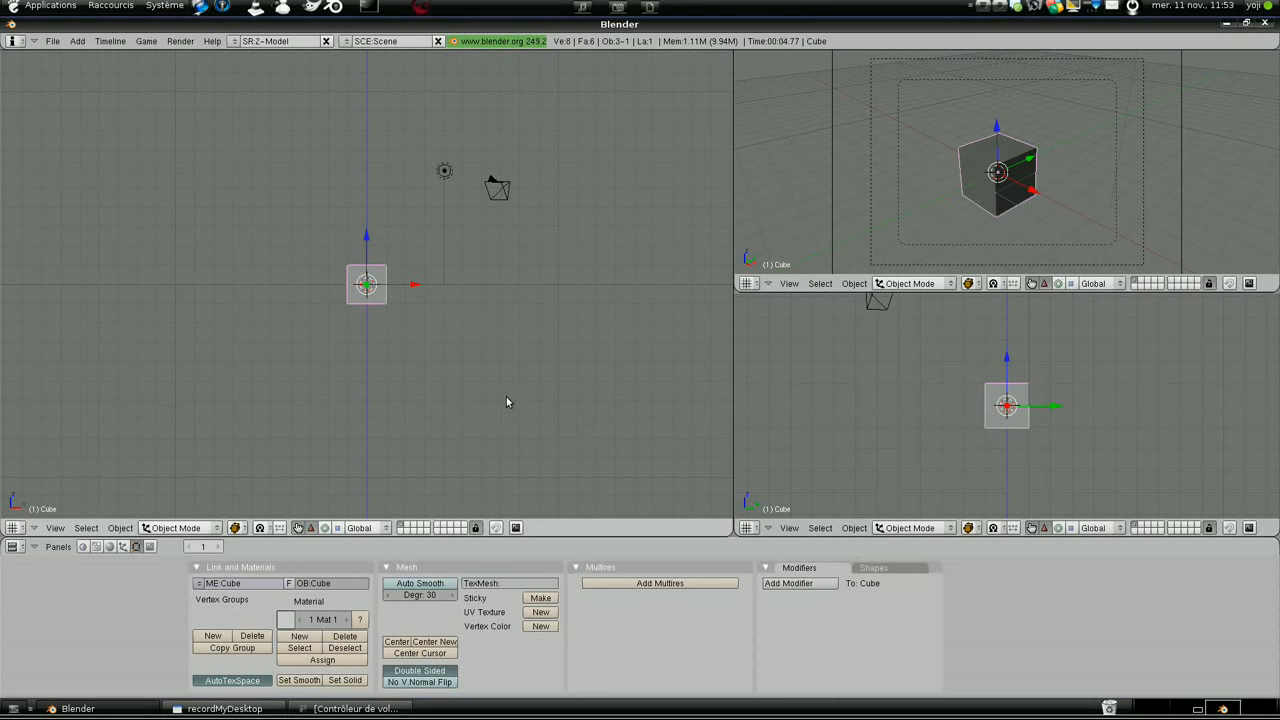
Step: Select the camera and reselect the cube in the largest viewport
{"action": "middle_click_drag", "start_coordinate": [506, 400], "coordinate": [379, 377]}
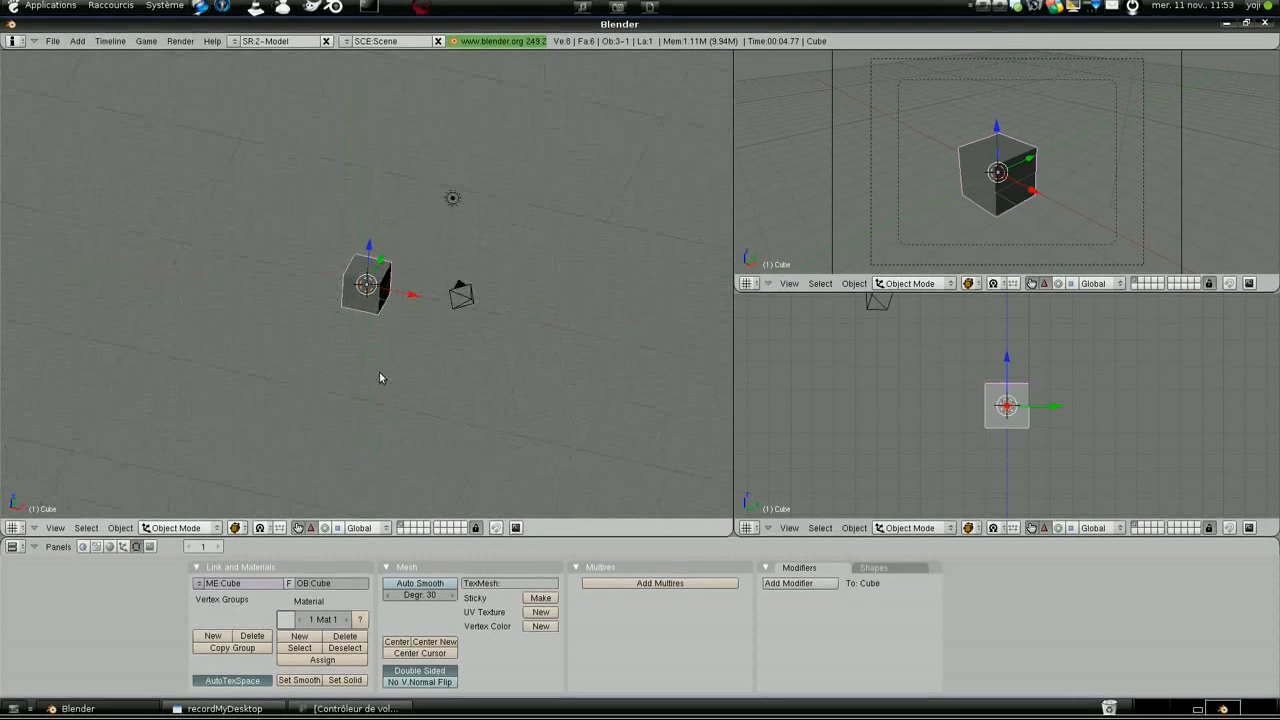
{"action": "right_click", "coordinate": [478, 297]}
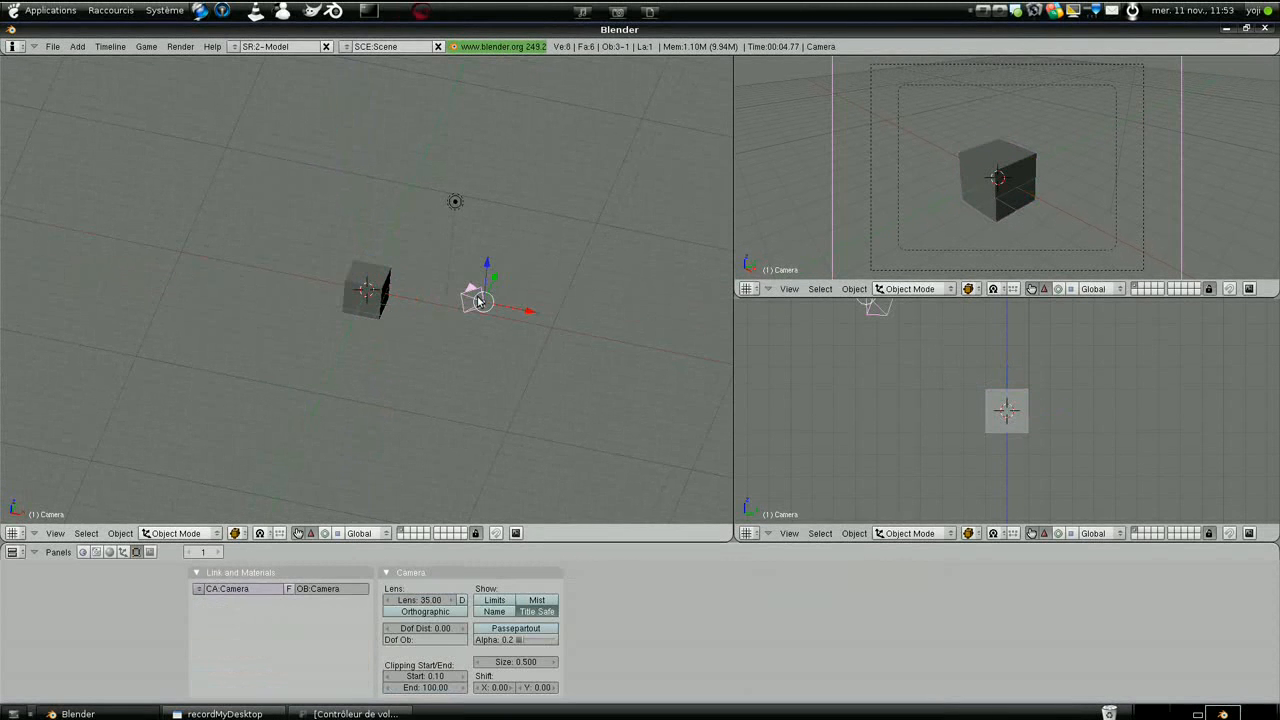
{"action": "middle_click_drag", "start_coordinate": [362, 345], "coordinate": [402, 337]}
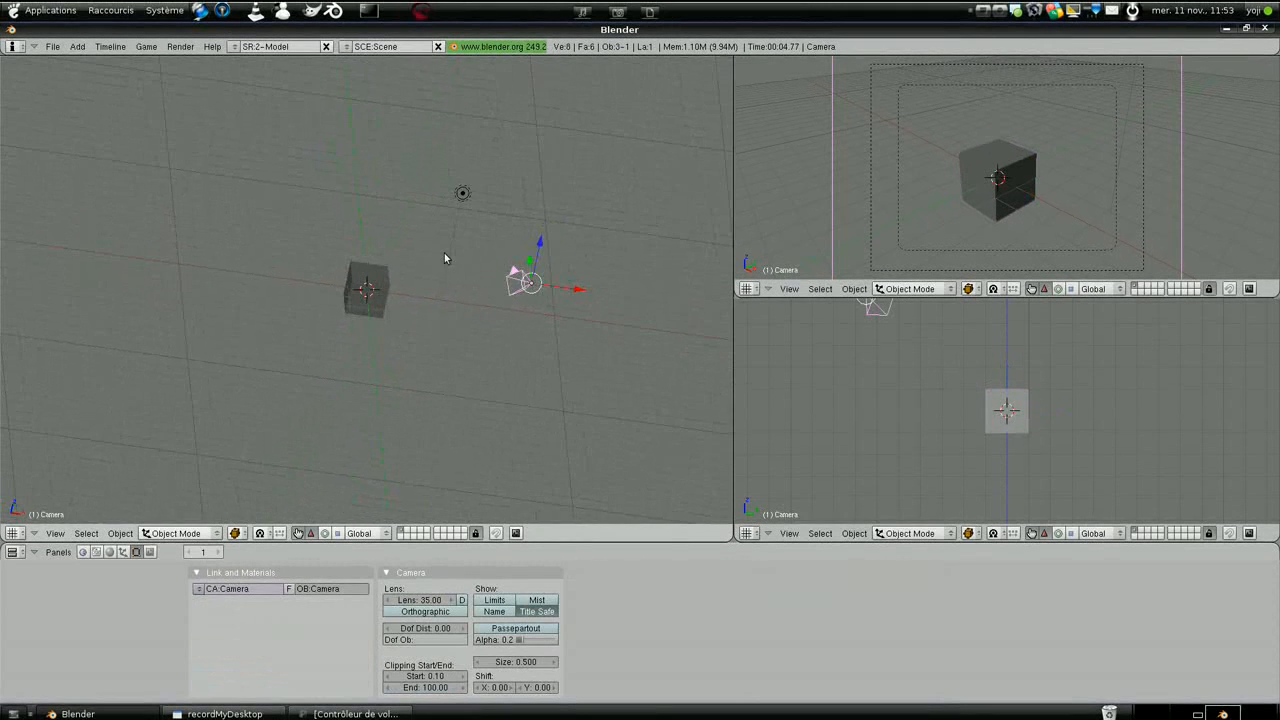
{"action": "right_click", "coordinate": [375, 285]}
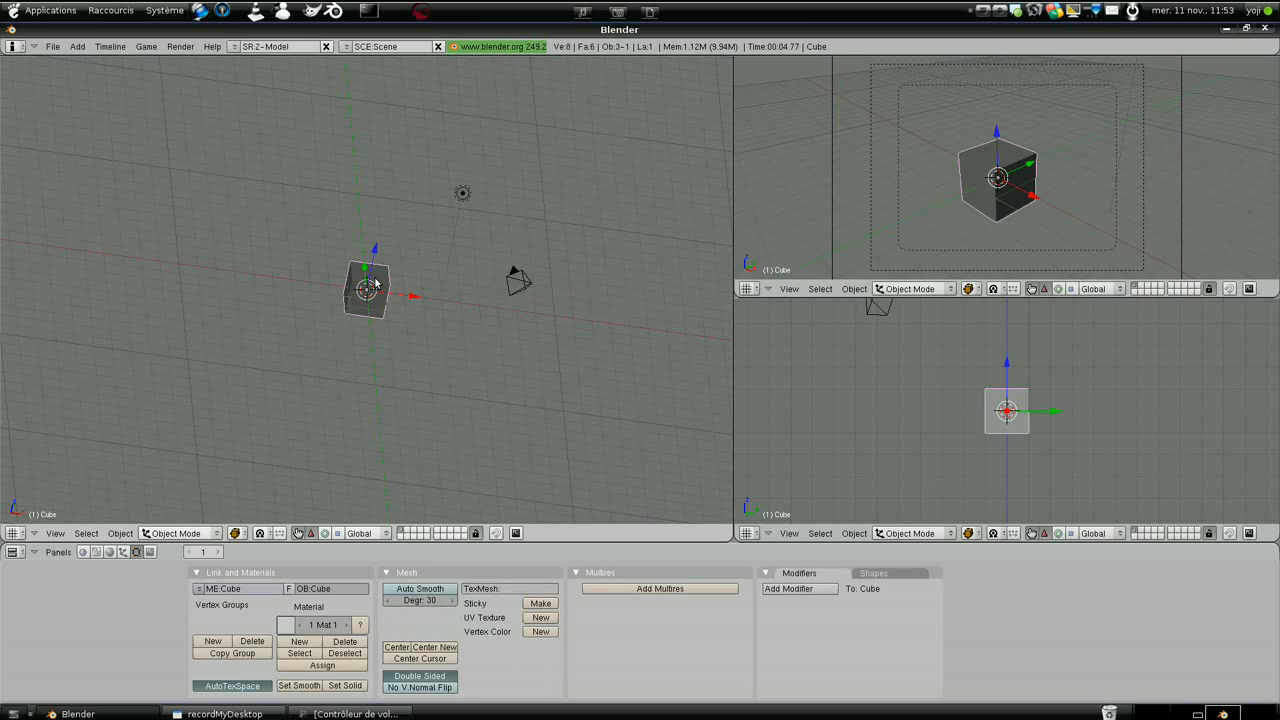
{"action": "left_click", "coordinate": [60, 50]}
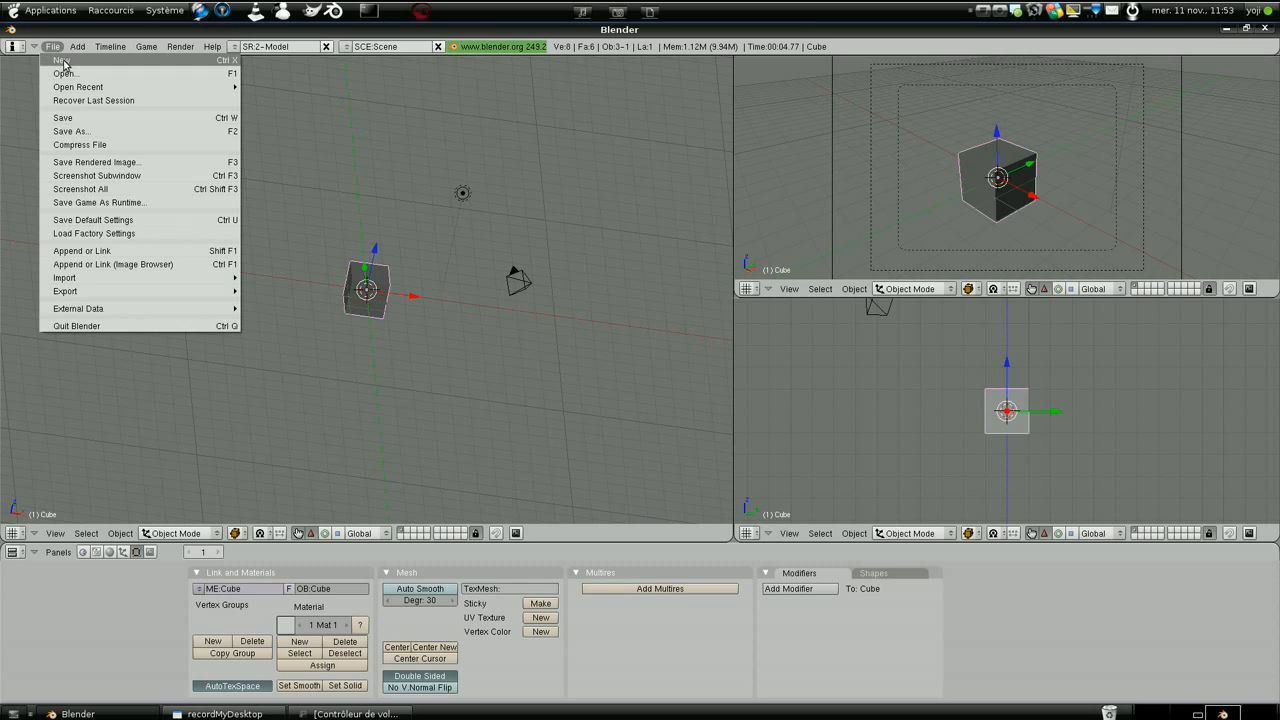
{"action": "left_click", "coordinate": [127, 234]}
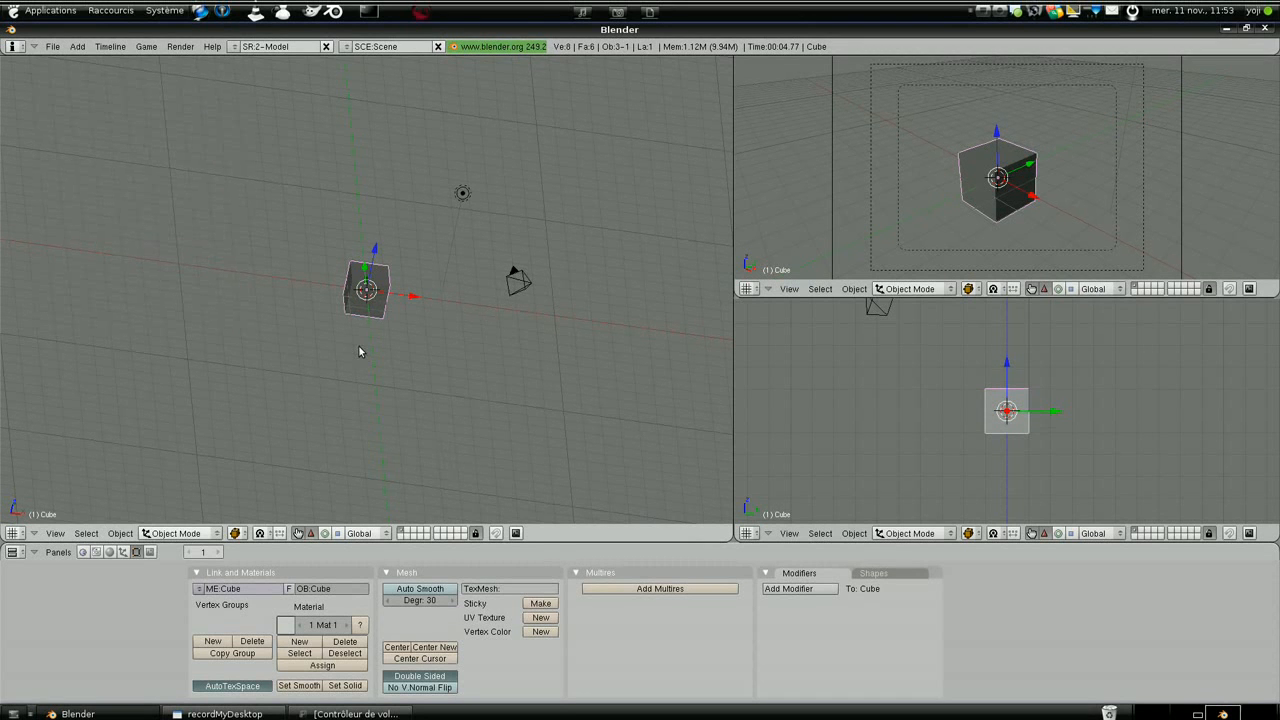
Step: Select the camera, the lamp and the camera again in the largest viewport, and render the scene
{"action": "middle_click_drag", "start_coordinate": [382, 365], "coordinate": [449, 329]}
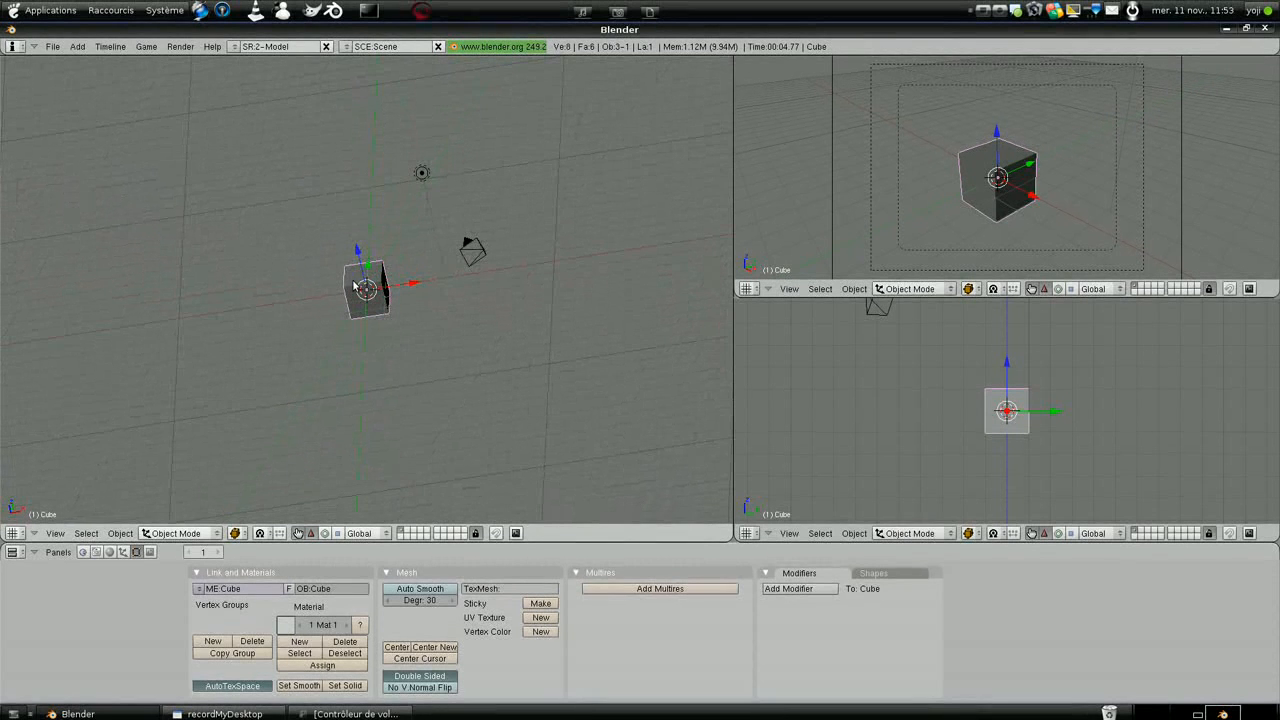
{"action": "right_click", "coordinate": [471, 255]}
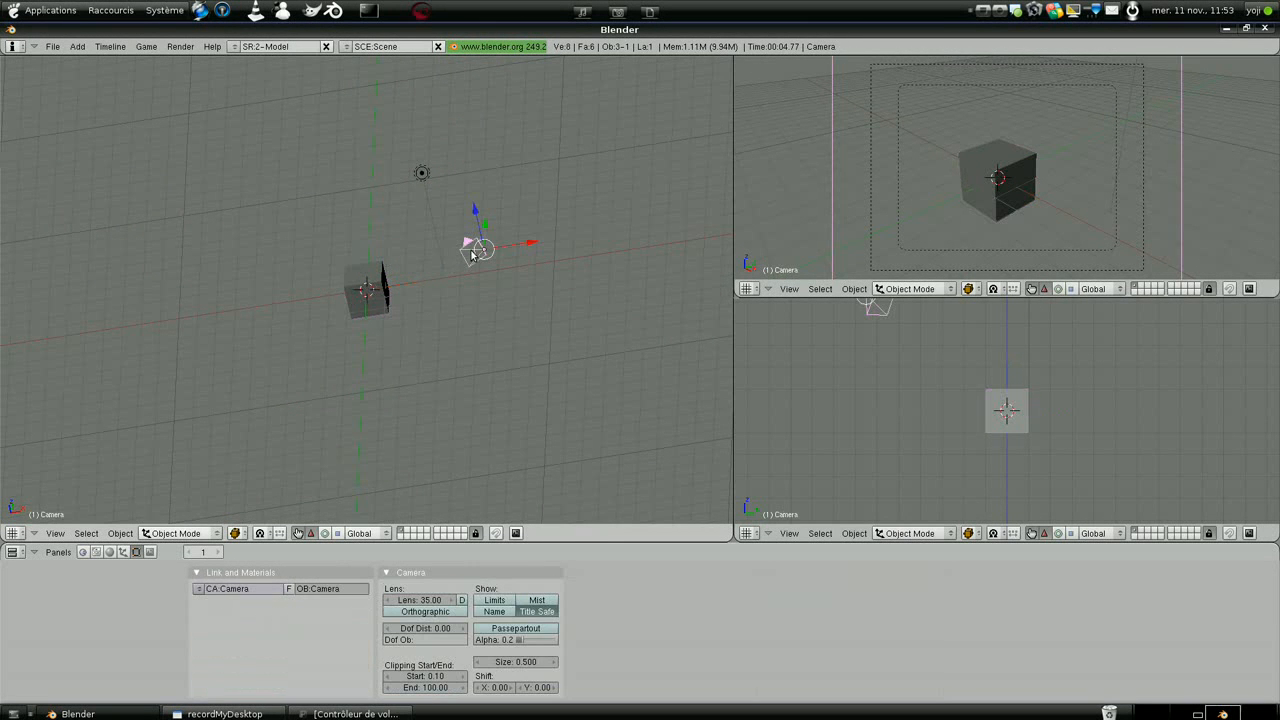
{"action": "right_click", "coordinate": [420, 179]}
{"action": "middle_click_drag", "start_coordinate": [418, 185], "coordinate": [434, 263]}
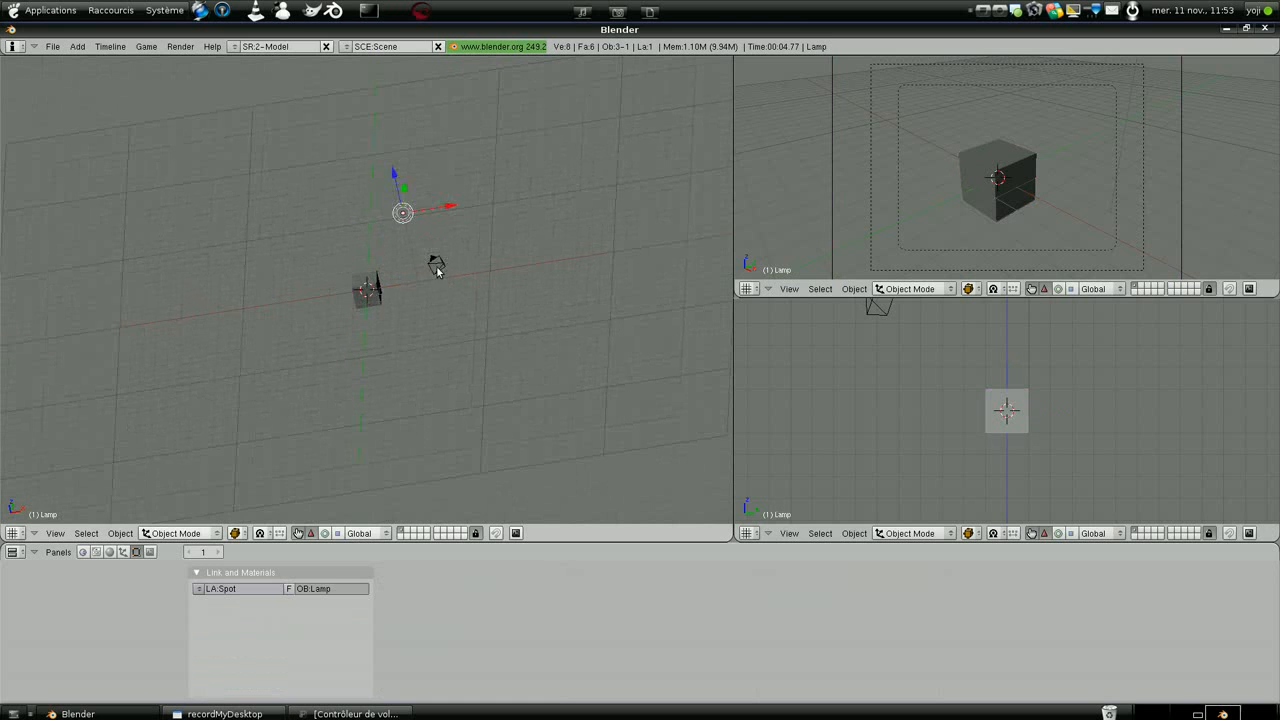
{"action": "right_click", "coordinate": [440, 265]}
{"action": "key", "text": "F12"}
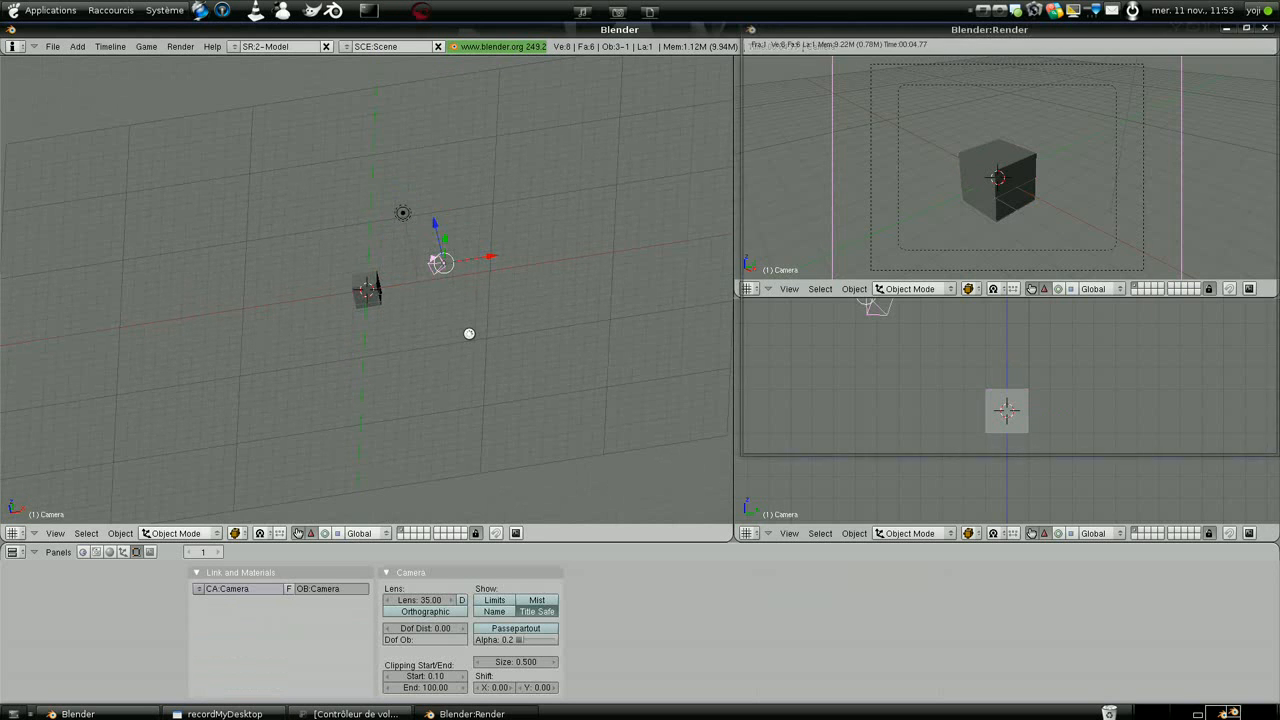
Step: Select the lamp above the cube and show the rendered image of the scene again
{"action": "middle_click_drag", "start_coordinate": [446, 324], "coordinate": [575, 188]}
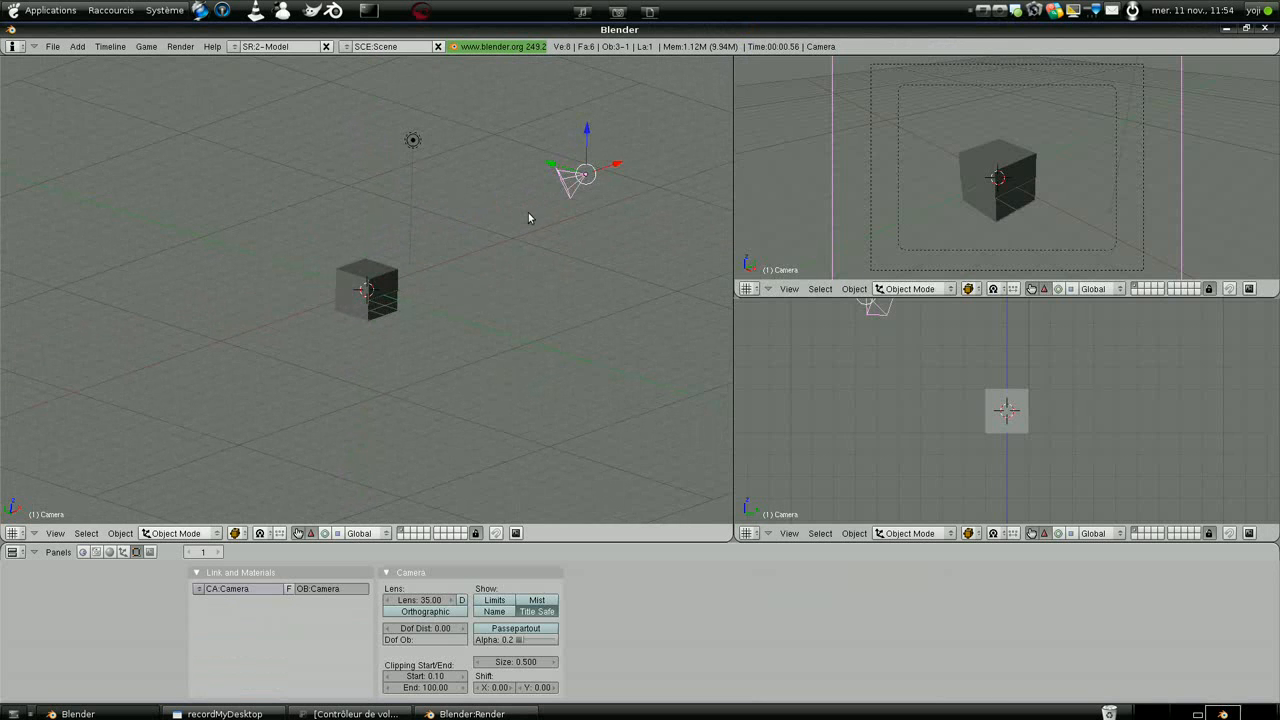
{"action": "middle_click_drag", "start_coordinate": [365, 295], "coordinate": [397, 313]}
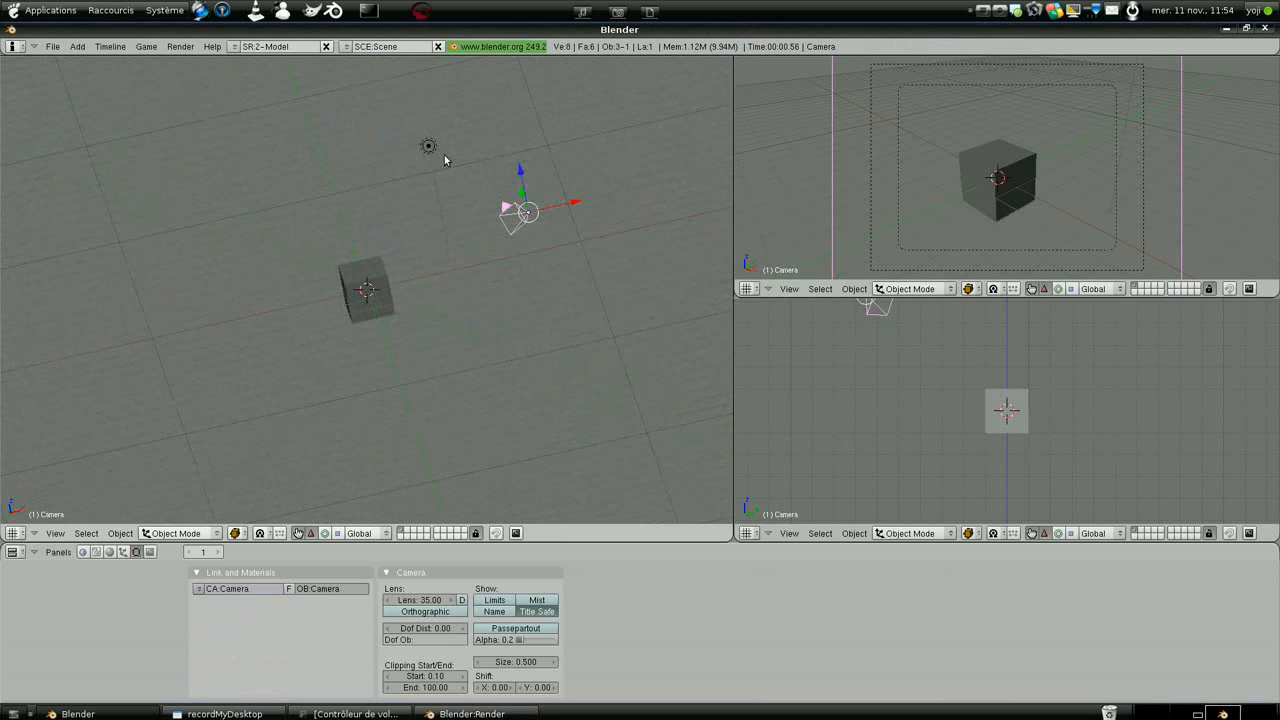
{"action": "right_click", "coordinate": [427, 148]}
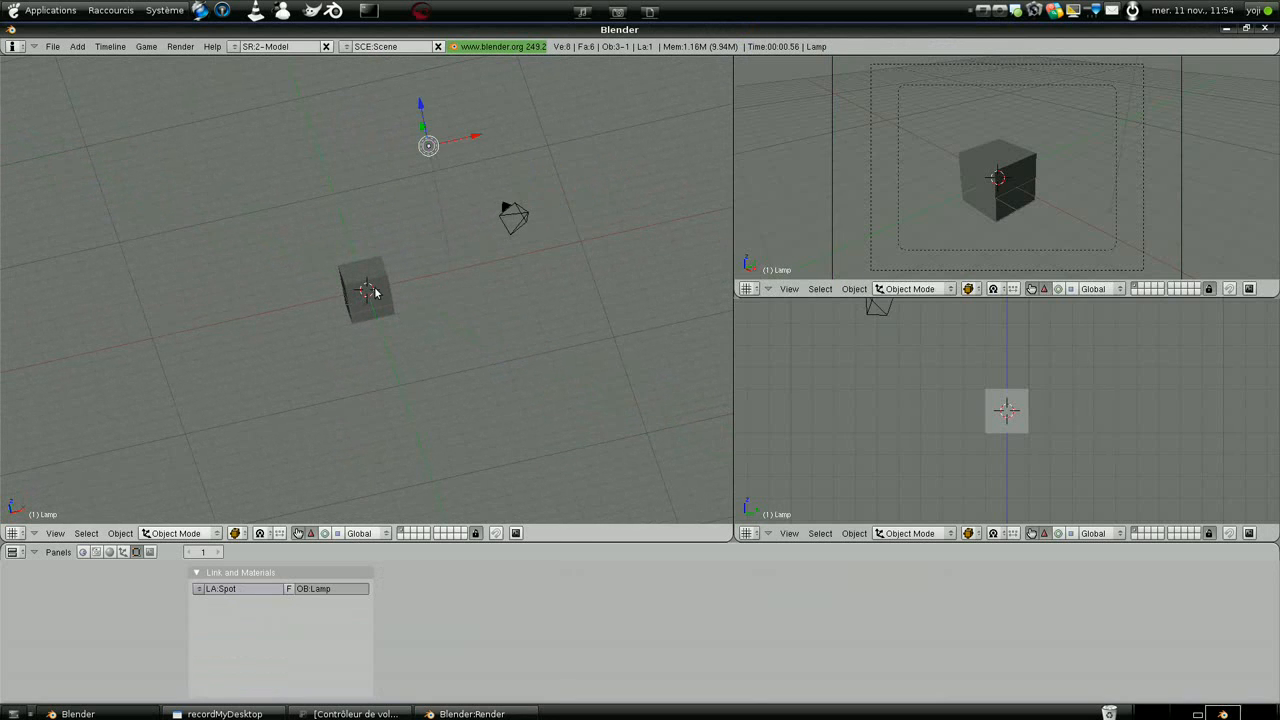
{"action": "key", "text": "F12"}
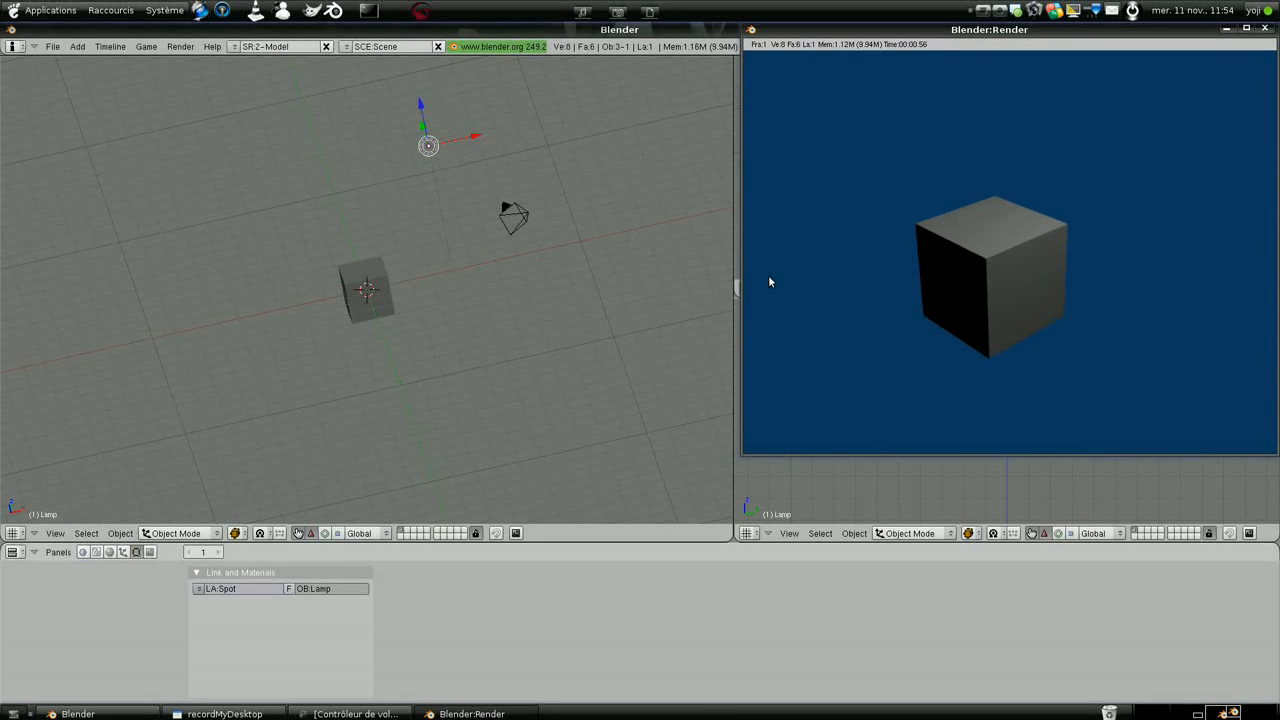
Step: Close the rendered image and select the camera in the largest viewport
{"action": "left_click", "coordinate": [1265, 28]}
{"action": "scroll", "coordinate": [476, 273], "scroll_direction": "down", "scroll_amount": 4}
{"action": "scroll", "coordinate": [476, 269], "scroll_direction": "up", "scroll_amount": 3}
{"action": "middle_click_drag", "start_coordinate": [479, 271], "coordinate": [428, 384]}
{"action": "right_click", "coordinate": [520, 317]}
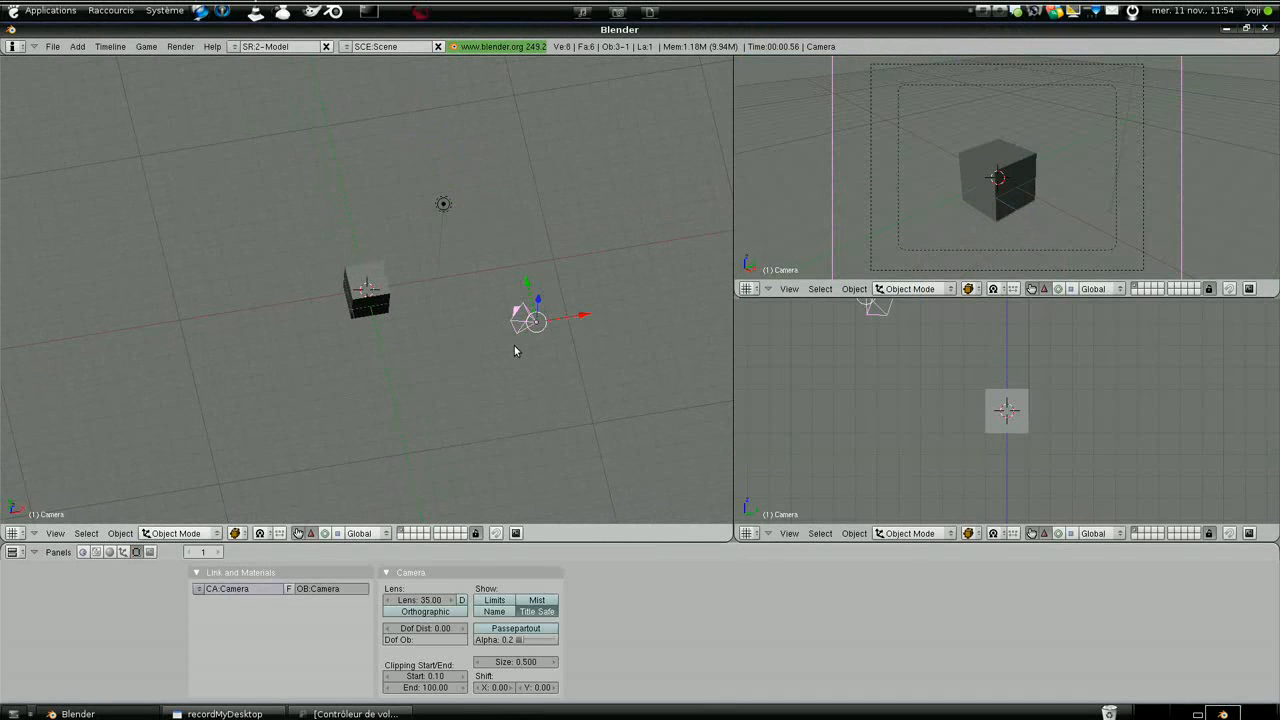
Step: Try to move the camera freely in the top view of the largest viewport
{"action": "key", "text": "KP_7"}
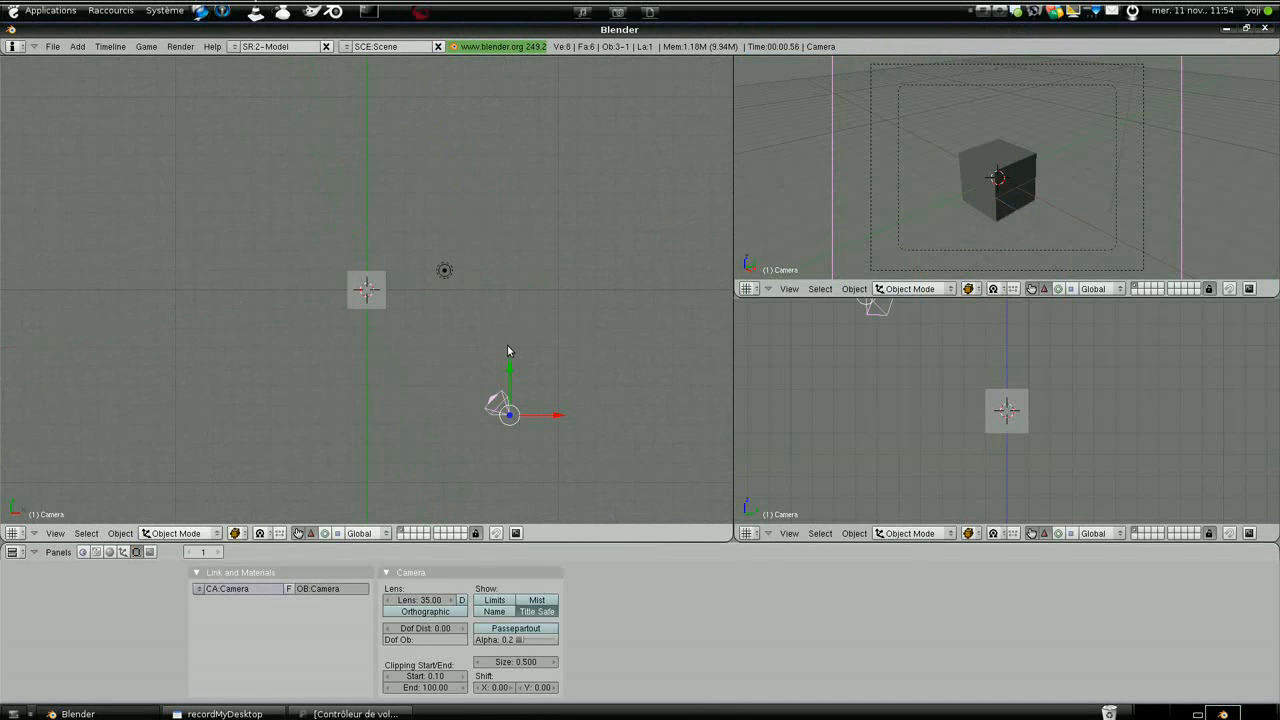
{"action": "key", "text": "g"}
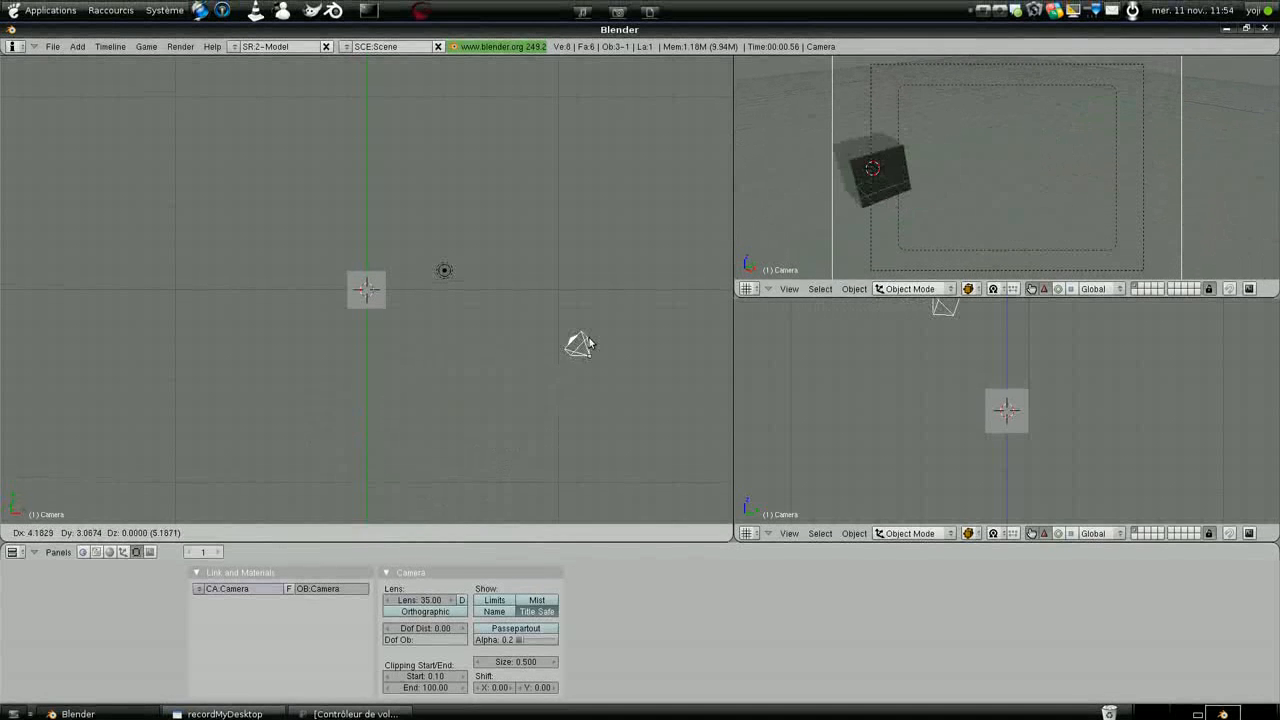
{"action": "right_click", "coordinate": [598, 337]}
{"action": "middle_click_drag", "start_coordinate": [496, 438], "coordinate": [480, 190]}
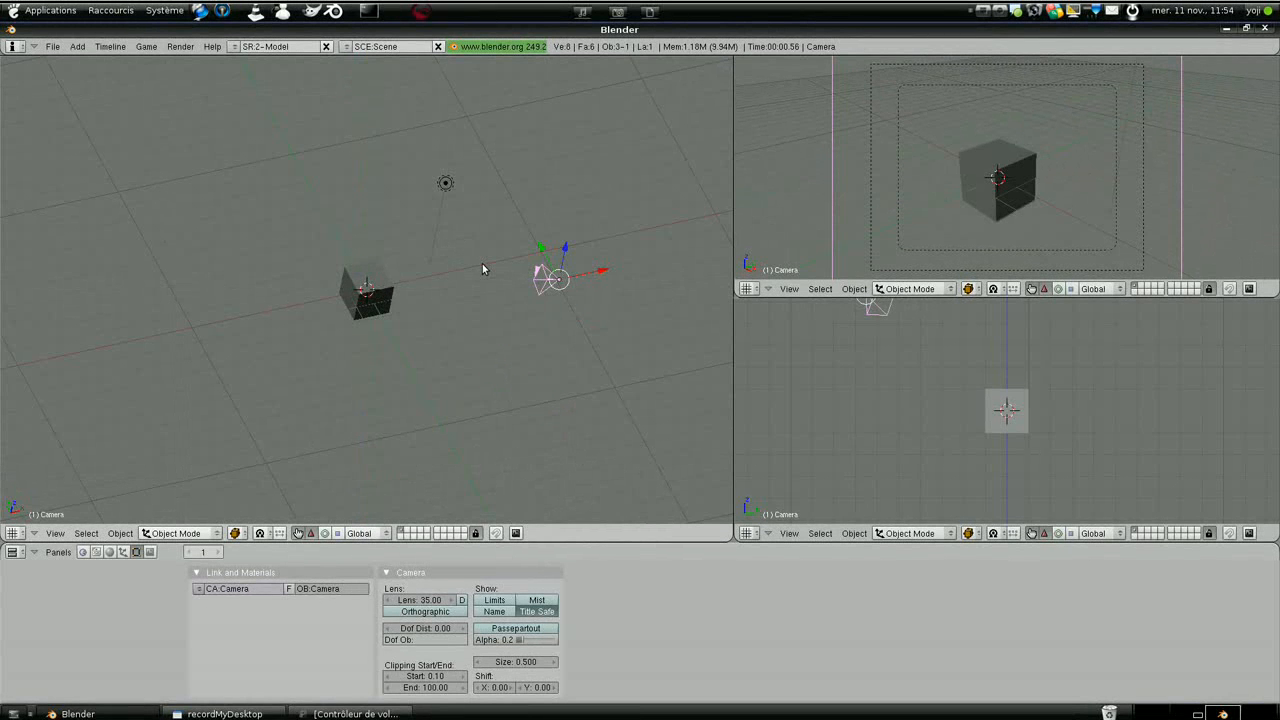
Step: Select the cube and erase it from the scene
{"action": "right_click", "coordinate": [384, 296]}
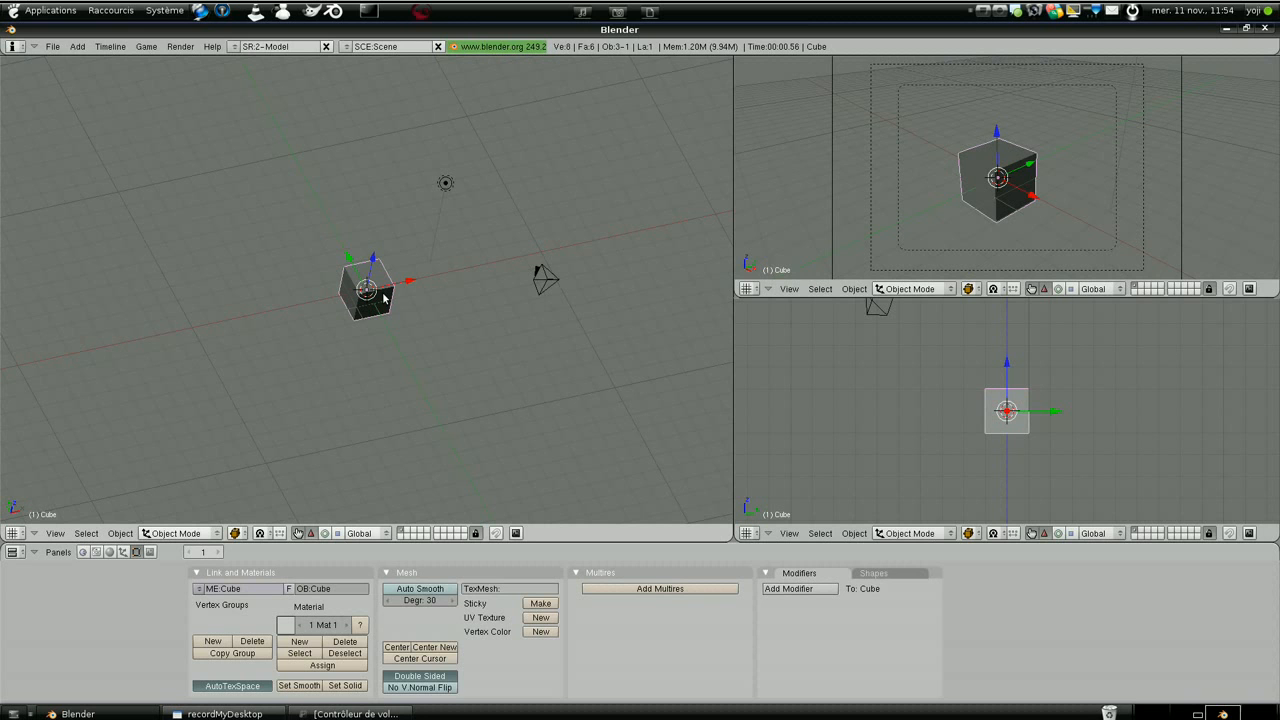
{"action": "key", "text": "x"}
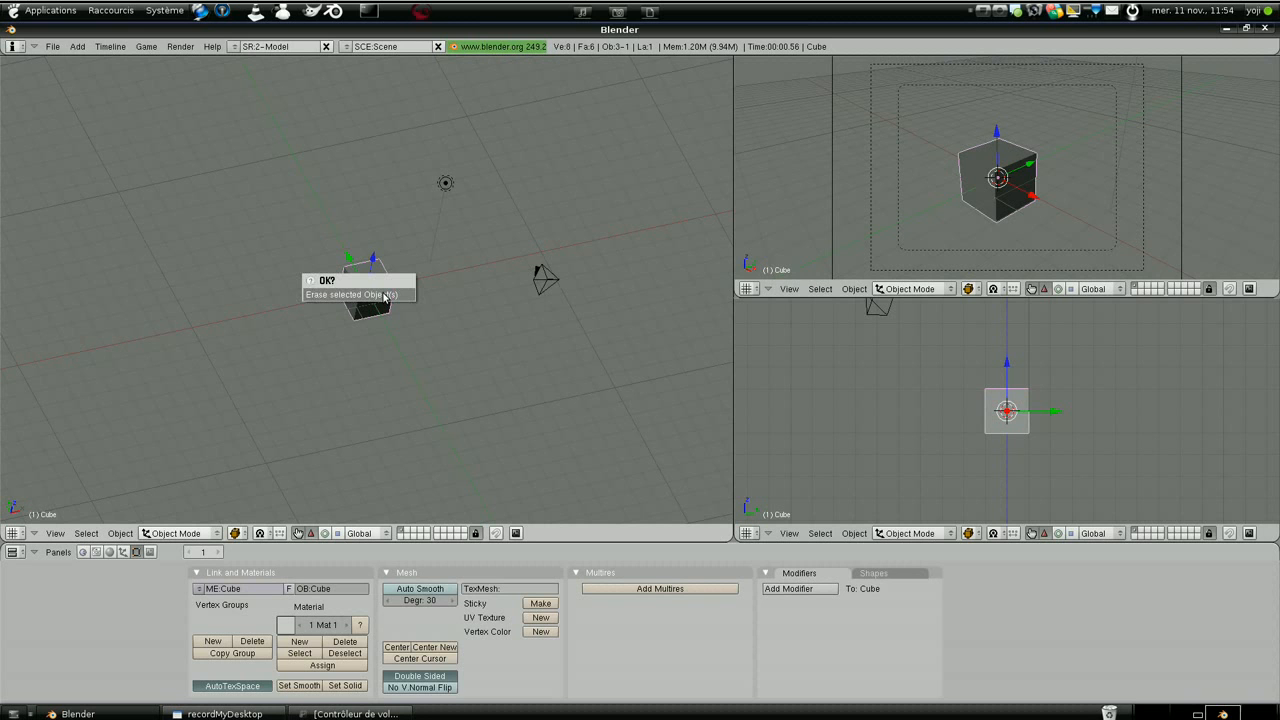
{"action": "left_click", "coordinate": [384, 296]}
Step: Add an Empty object at the 3D cursor in the centre of the scene
{"action": "middle_click_drag", "start_coordinate": [389, 314], "coordinate": [348, 314]}
{"action": "key", "text": "space"}
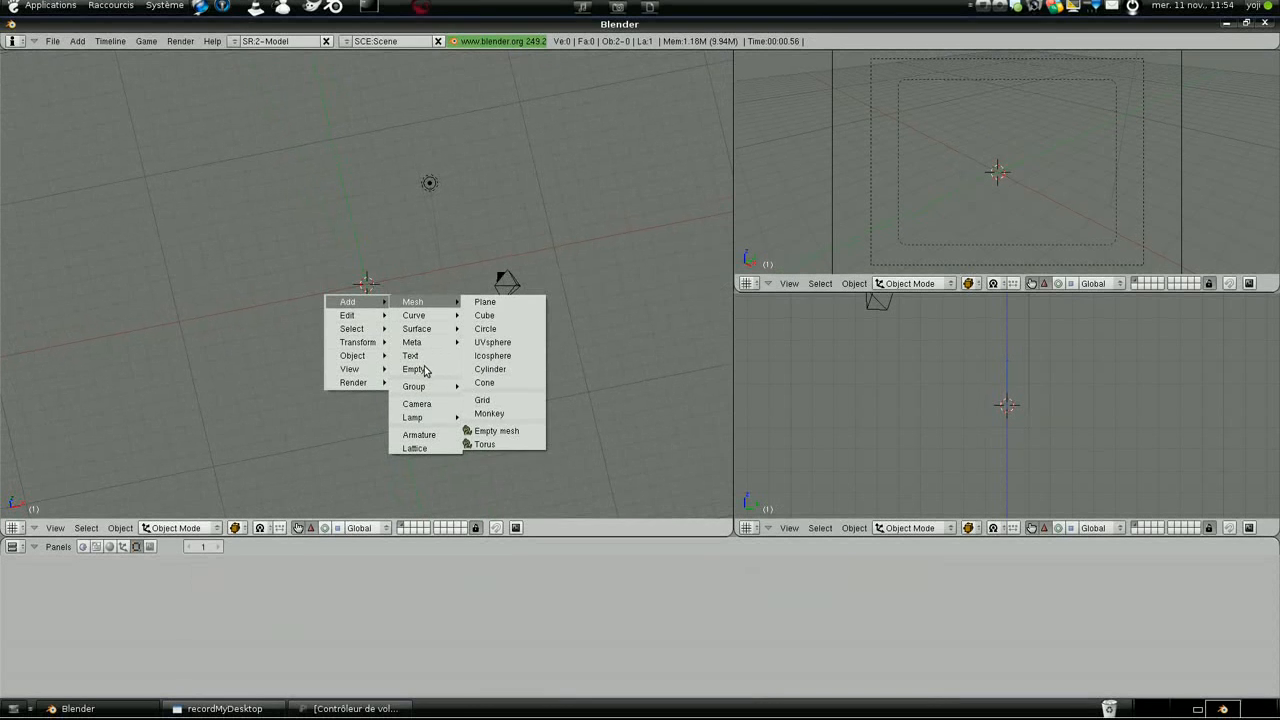
{"action": "left_click", "coordinate": [414, 374]}
{"action": "middle_click_drag", "start_coordinate": [417, 371], "coordinate": [411, 340]}
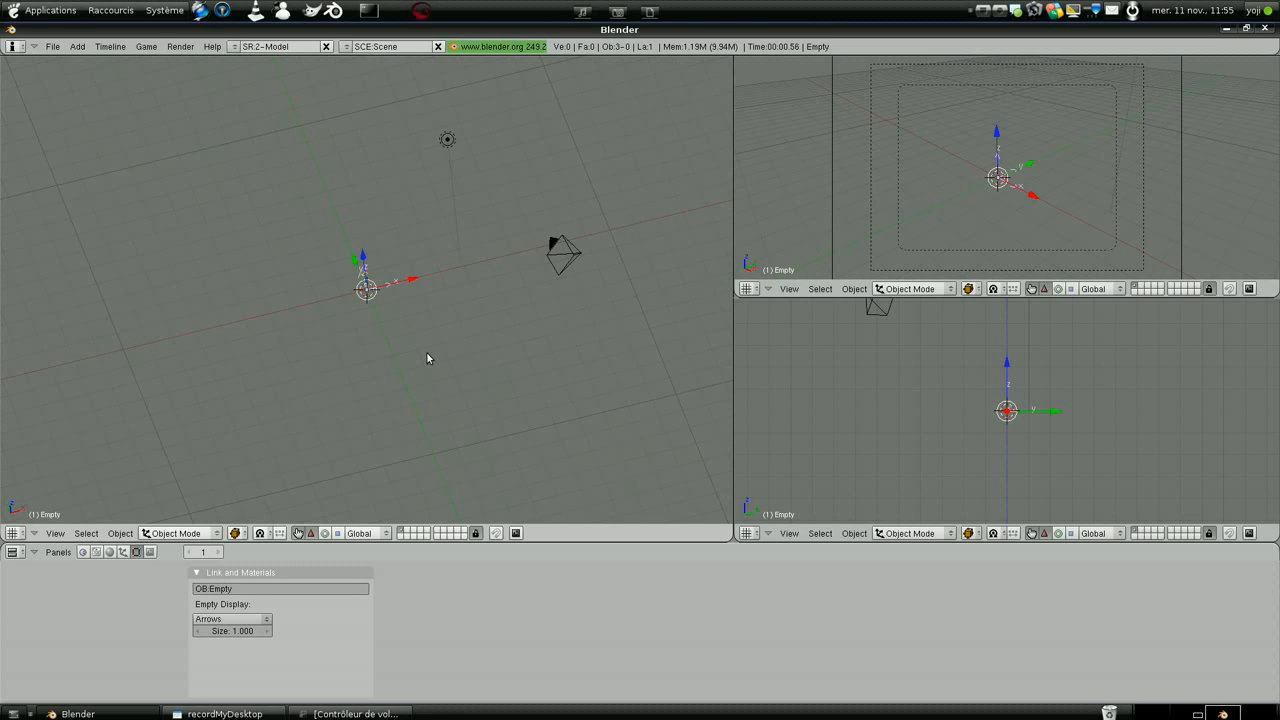
Step: Render the scene containing the empty and close the rendered image
{"action": "key", "text": "F12"}
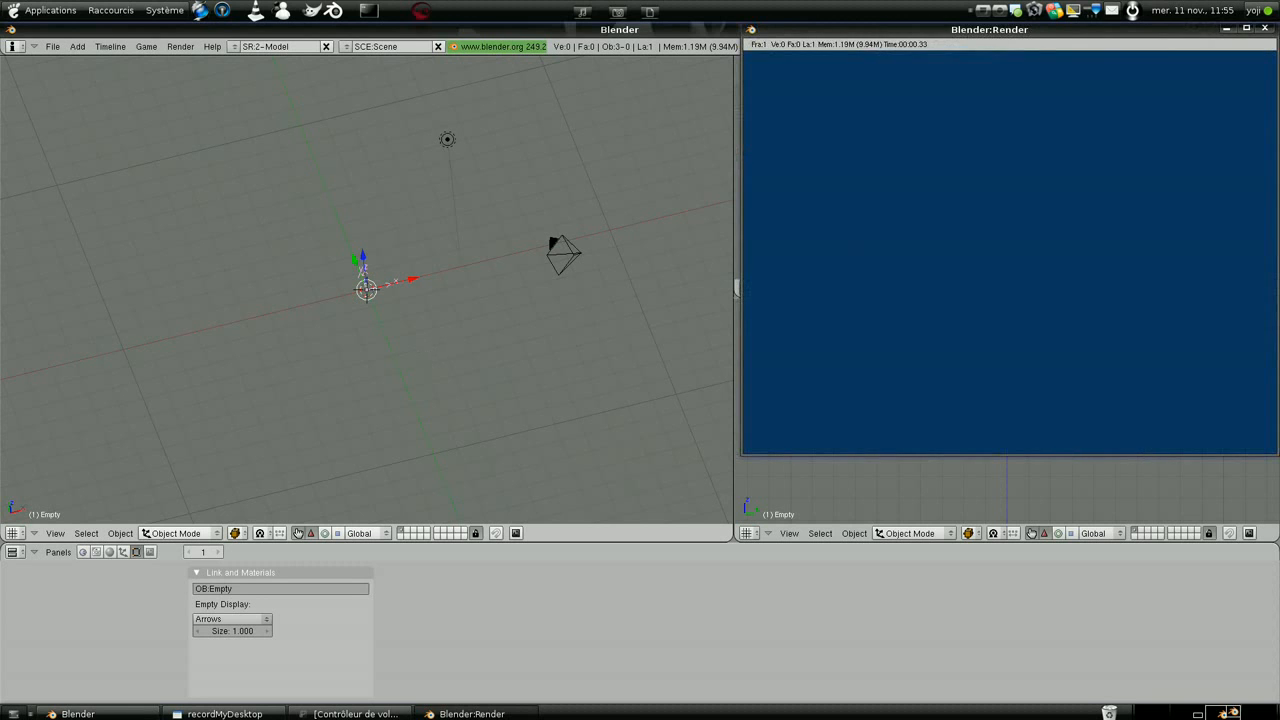
{"action": "left_click", "coordinate": [1264, 29]}
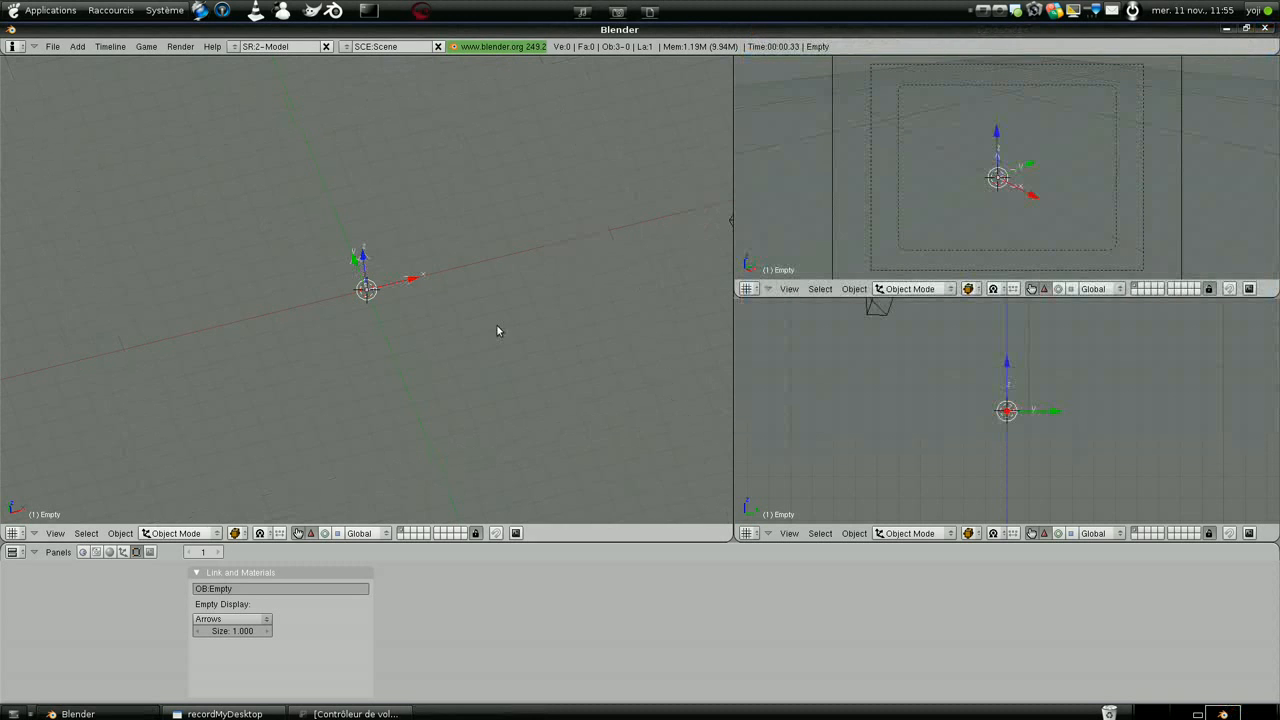
Step: Set the empty's display type to Circle
{"action": "middle_click_drag", "start_coordinate": [417, 360], "coordinate": [370, 408]}
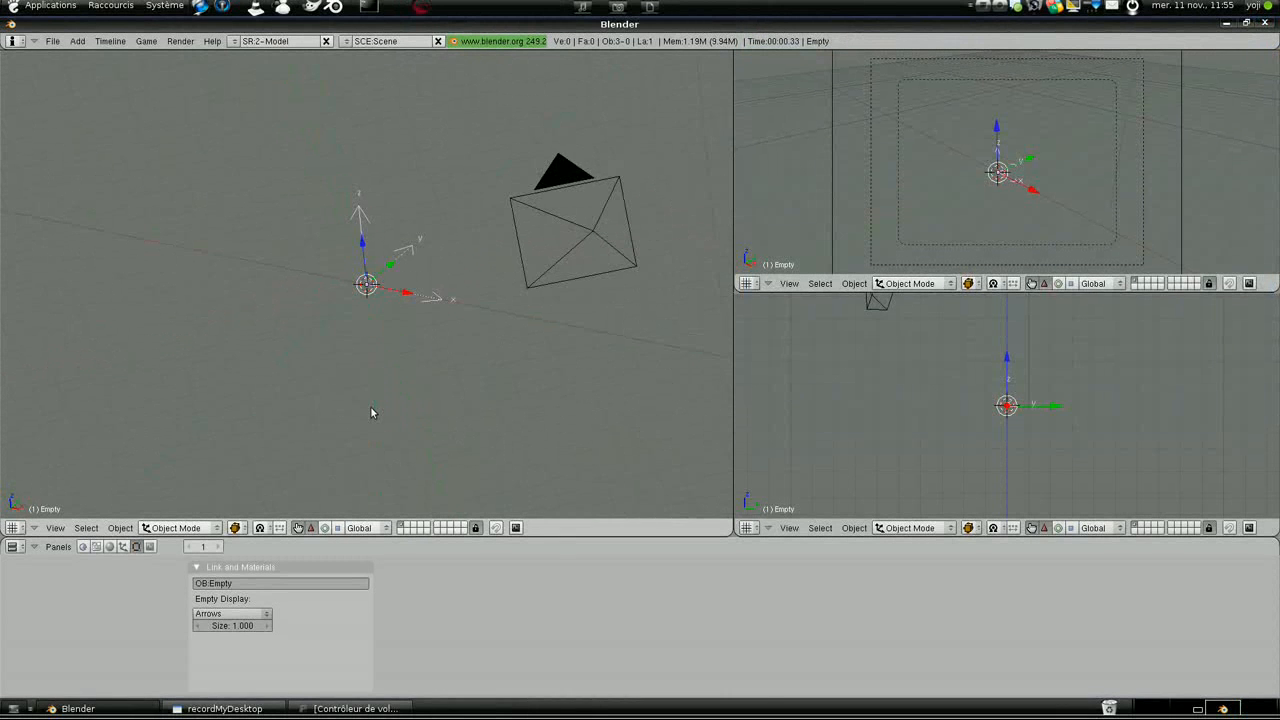
{"action": "left_click", "coordinate": [267, 613]}
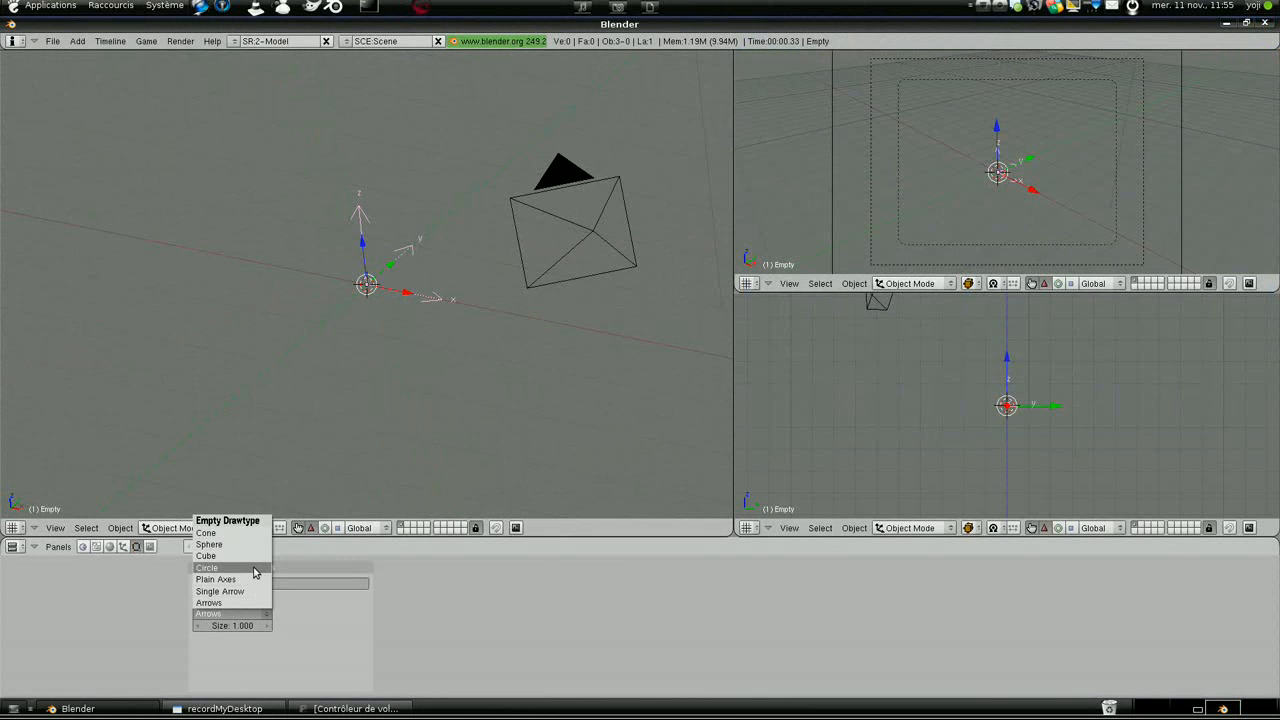
{"action": "left_click", "coordinate": [253, 570]}
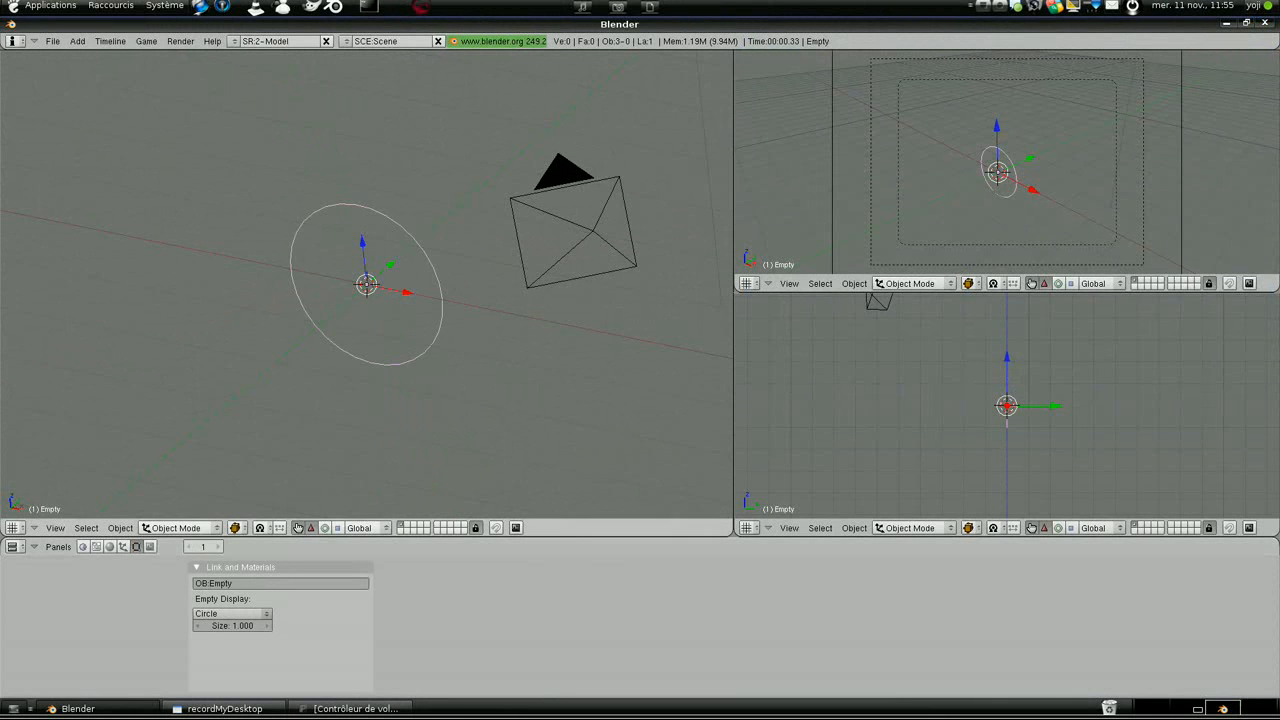
{"action": "scroll", "coordinate": [435, 279], "scroll_direction": "down", "scroll_amount": 4}
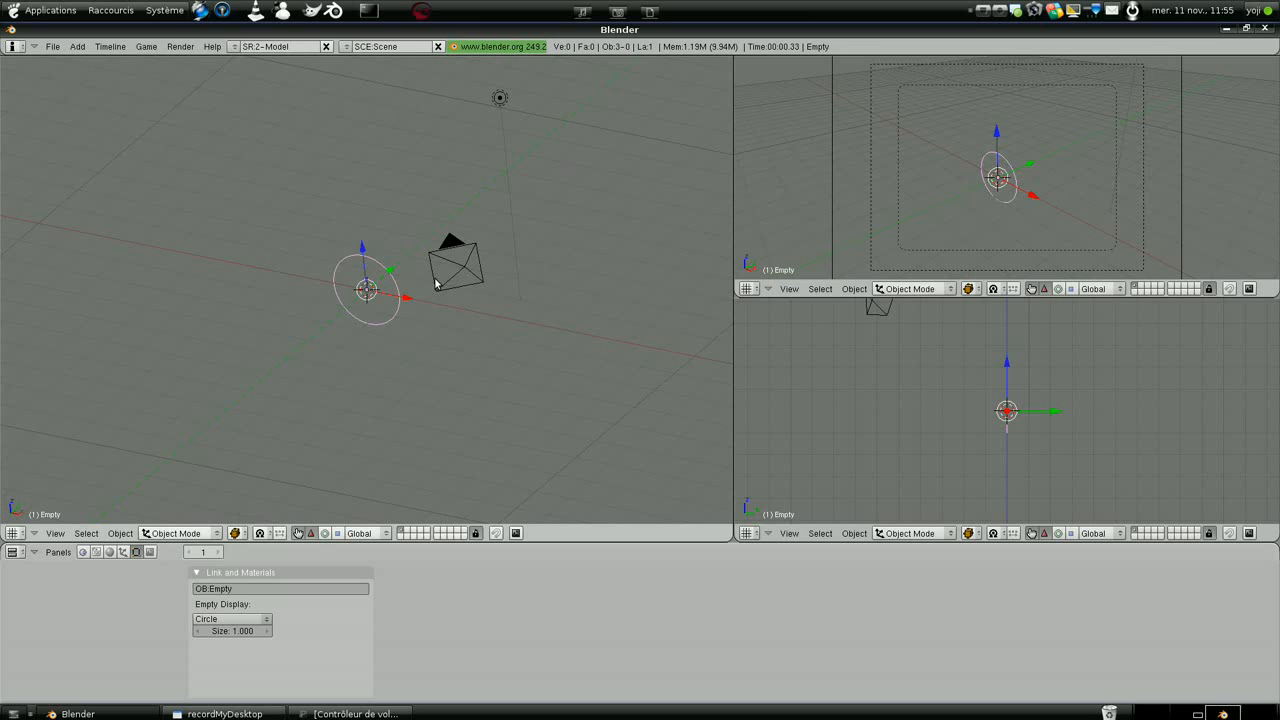
{"action": "middle_click_drag", "start_coordinate": [432, 296], "coordinate": [462, 306]}
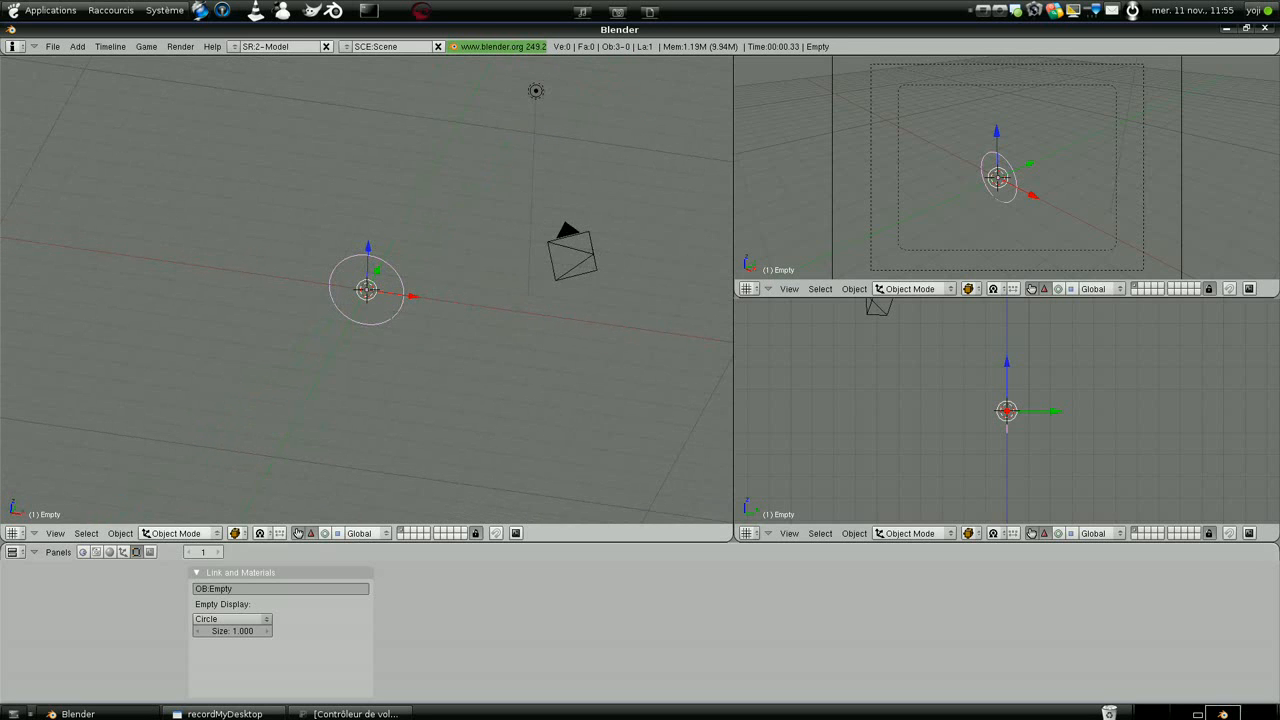
Step: Show the floating Transform Properties, move them higher in the viewport, and check them for the camera and the circle empty
{"action": "key", "text": "n"}
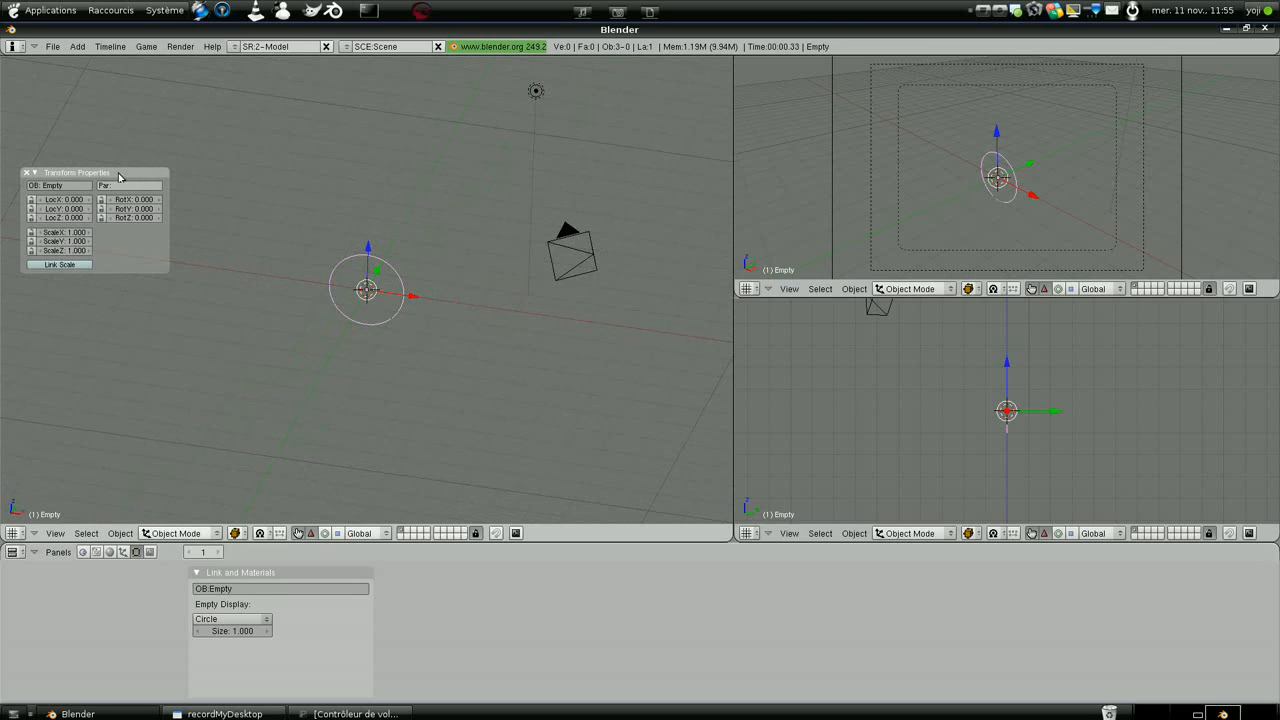
{"action": "left_click_drag", "start_coordinate": [120, 174], "coordinate": [138, 99]}
{"action": "right_click", "coordinate": [588, 262]}
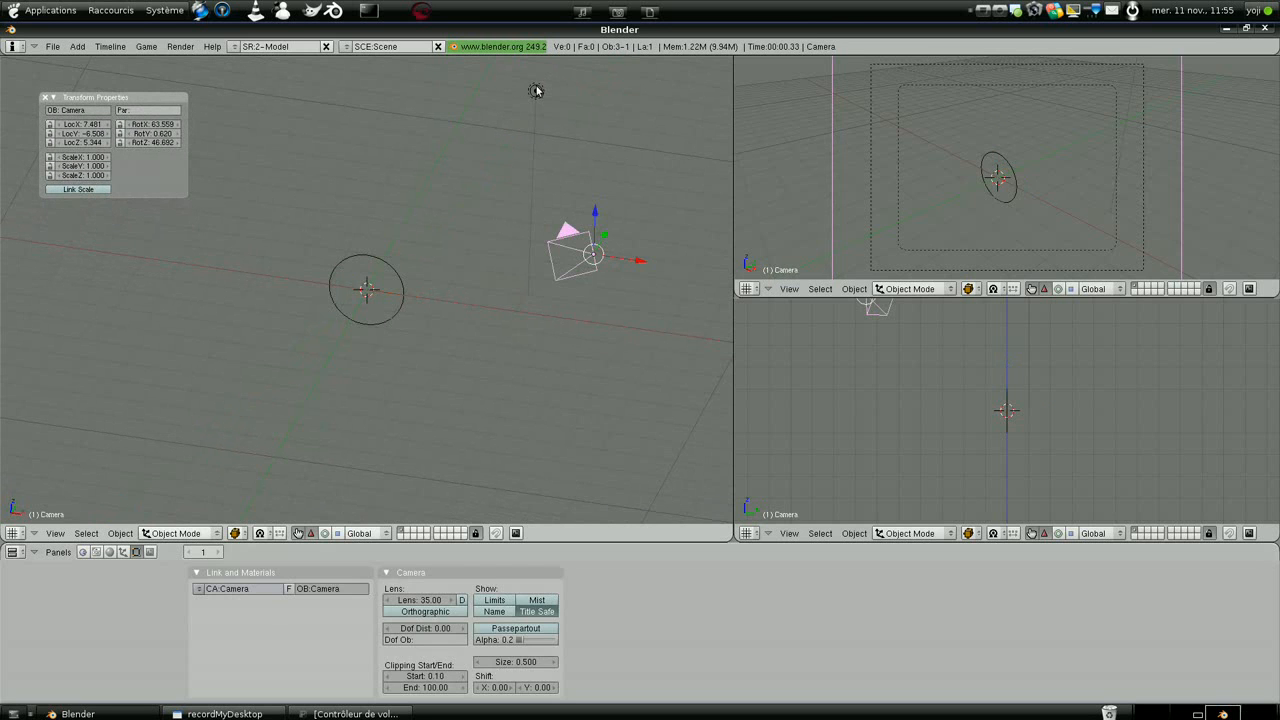
{"action": "key", "text": "a"}
{"action": "right_click", "coordinate": [405, 298]}
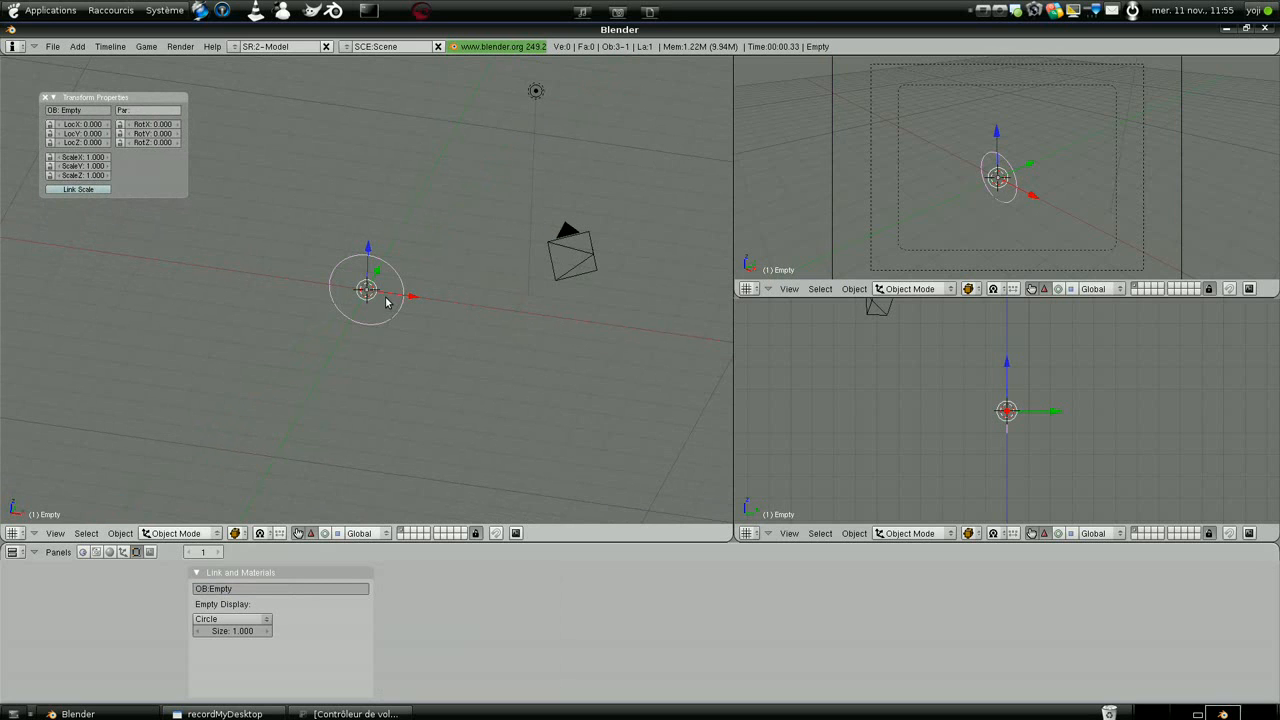
Step: Rename the circle empty as "cible camera"
{"action": "left_click", "coordinate": [64, 112]}
{"action": "type", "text": "d"}
{"action": "type", "text": "ible camera"}
{"action": "key", "text": "Return"}
Step: Select the camera and the circle empty in turn in the largest viewport
{"action": "middle_click_drag", "start_coordinate": [305, 236], "coordinate": [336, 339]}
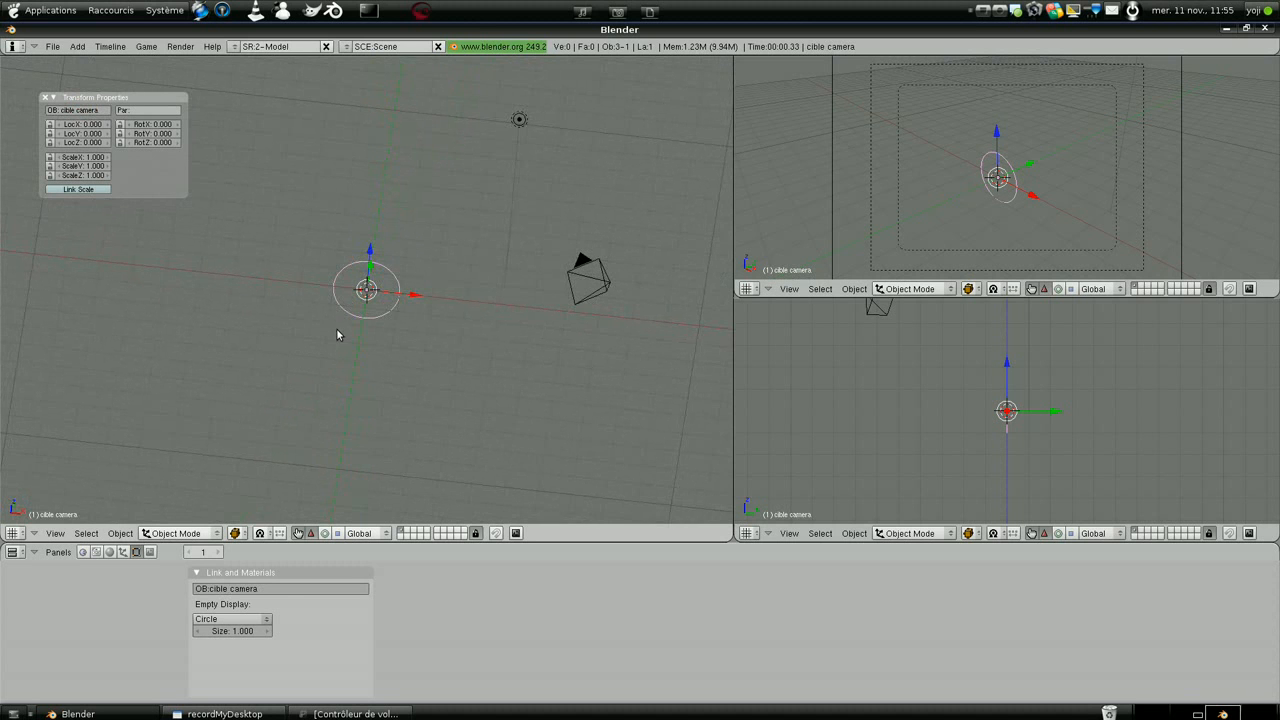
{"action": "right_click", "coordinate": [607, 285]}
{"action": "middle_click_drag", "start_coordinate": [471, 311], "coordinate": [490, 356]}
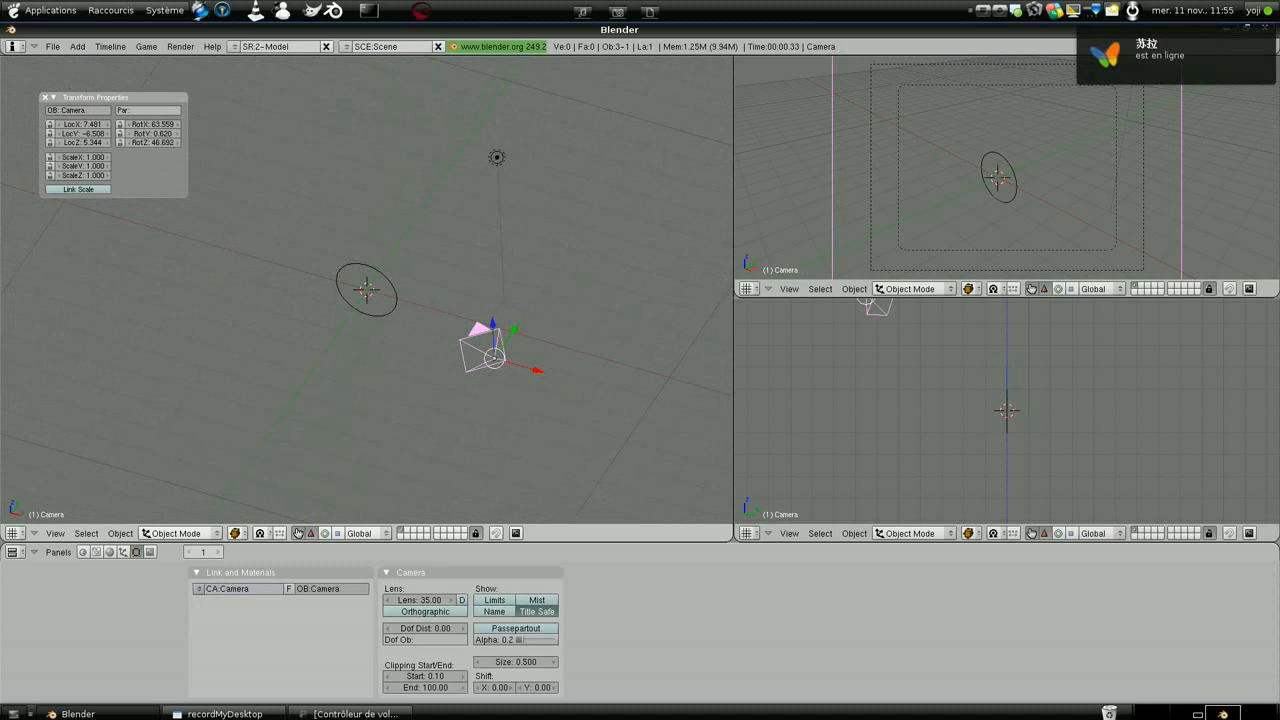
{"action": "right_click", "coordinate": [388, 289]}
{"action": "middle_click_drag", "start_coordinate": [388, 289], "coordinate": [440, 330]}
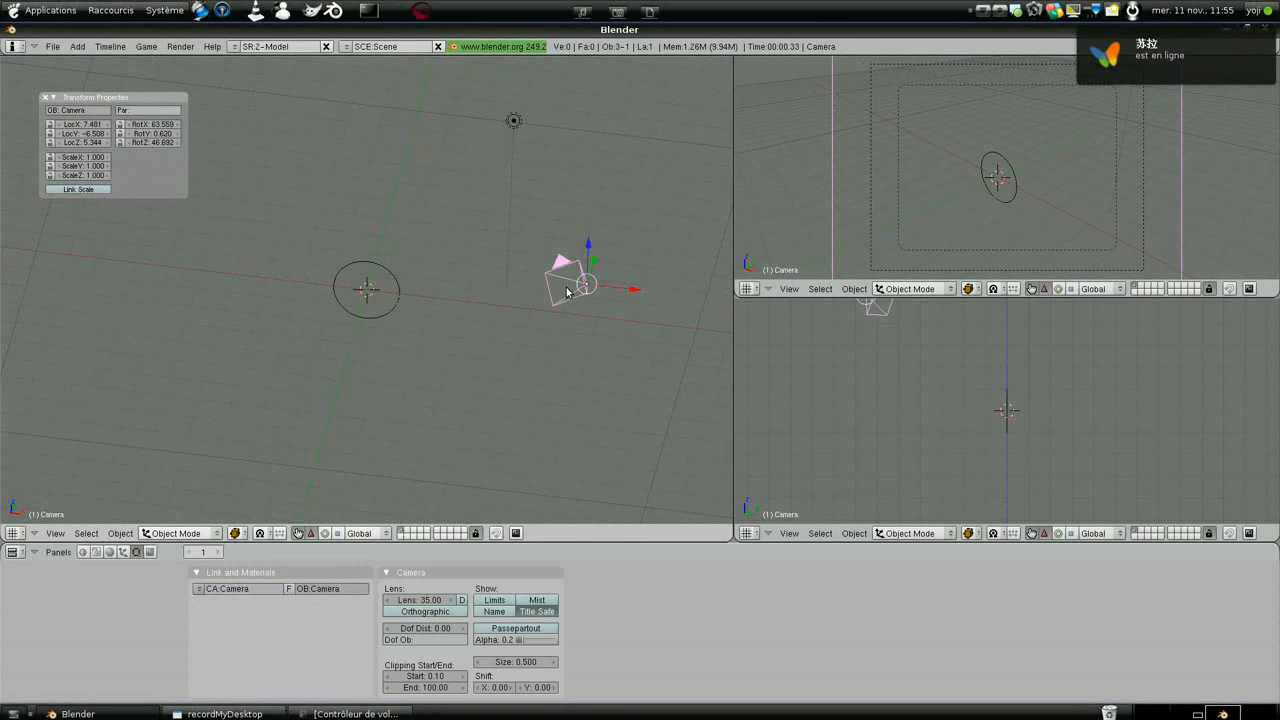
Step: Select the camera and add a Track To constraint to it
{"action": "right_click", "coordinate": [564, 292]}
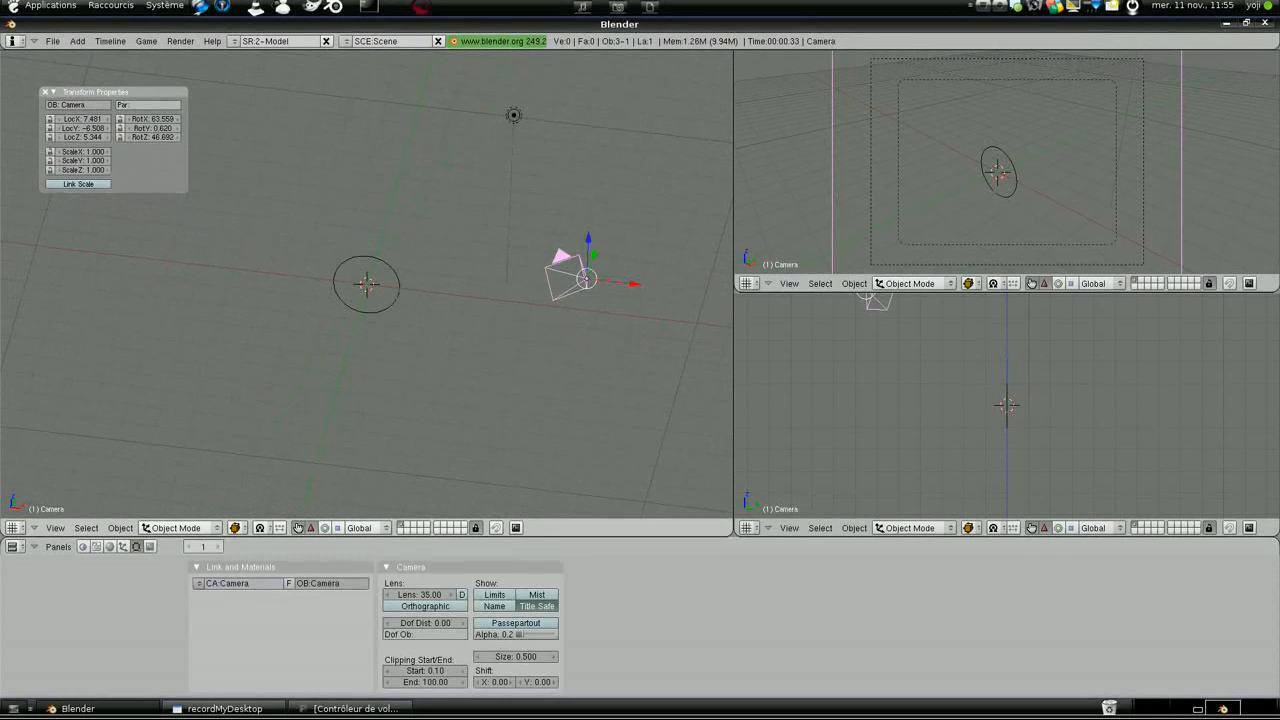
{"action": "left_click", "coordinate": [124, 547]}
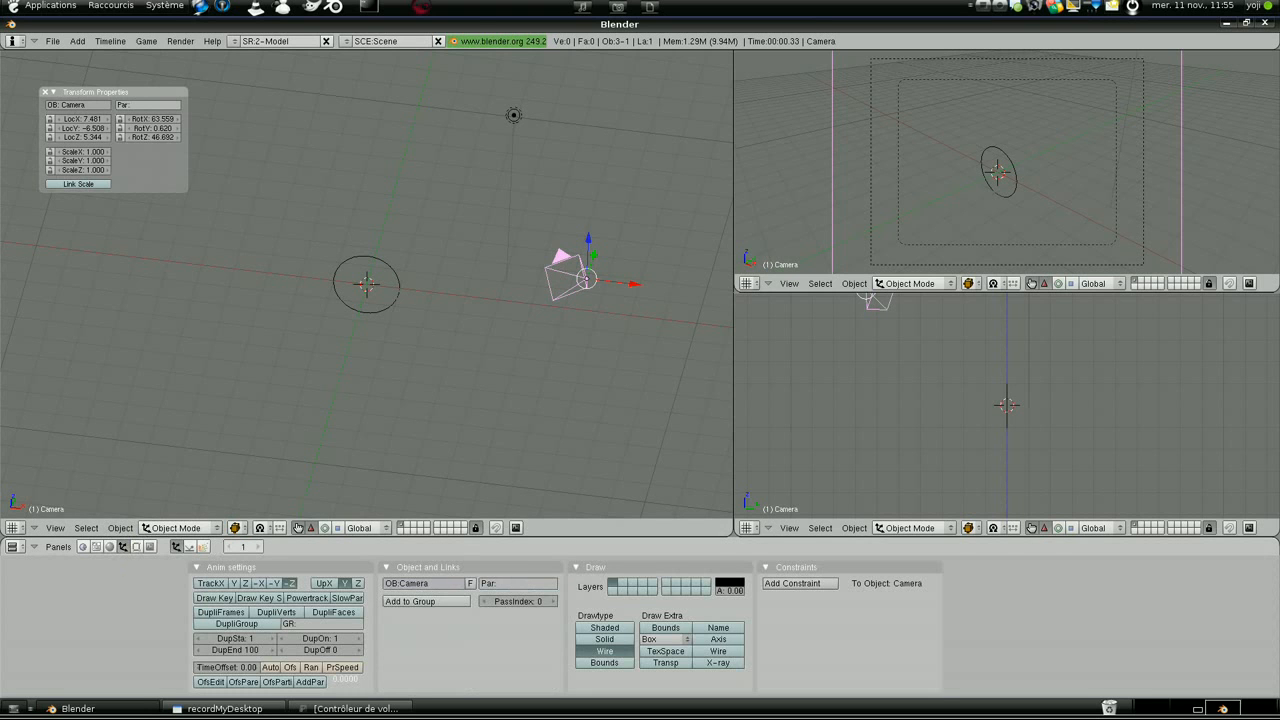
{"action": "left_click", "coordinate": [798, 583]}
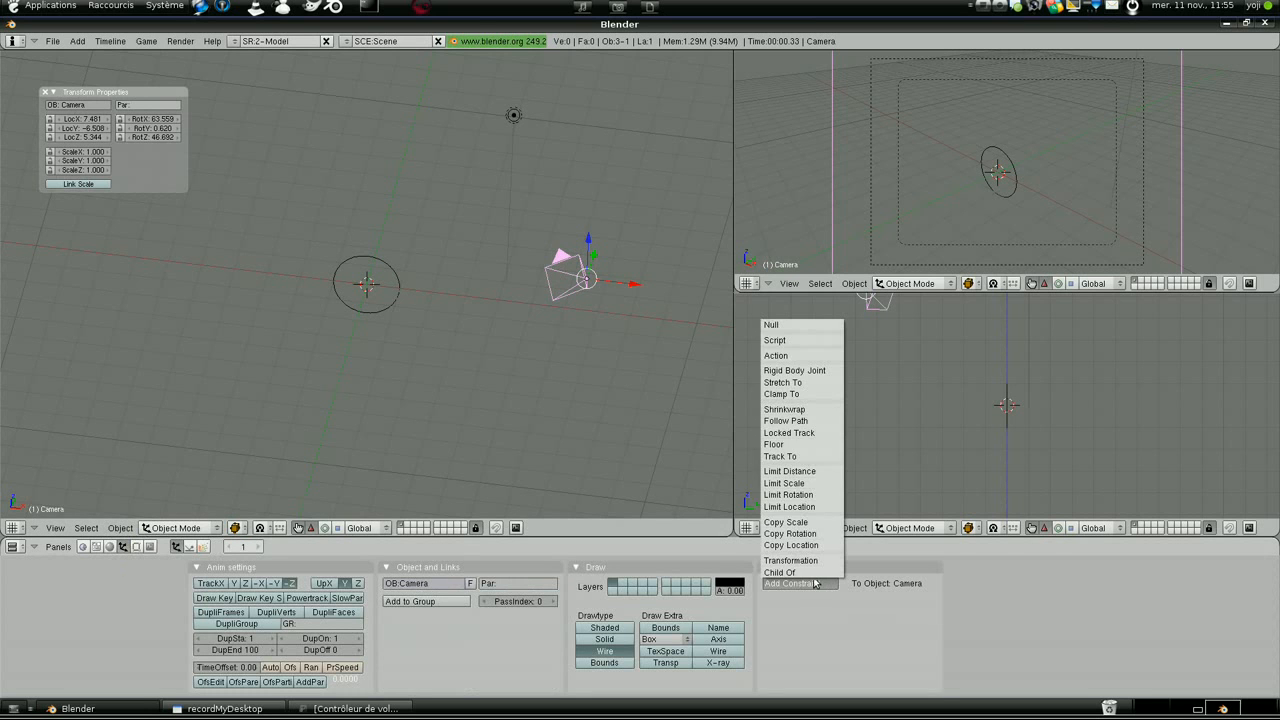
{"action": "left_click", "coordinate": [816, 456]}
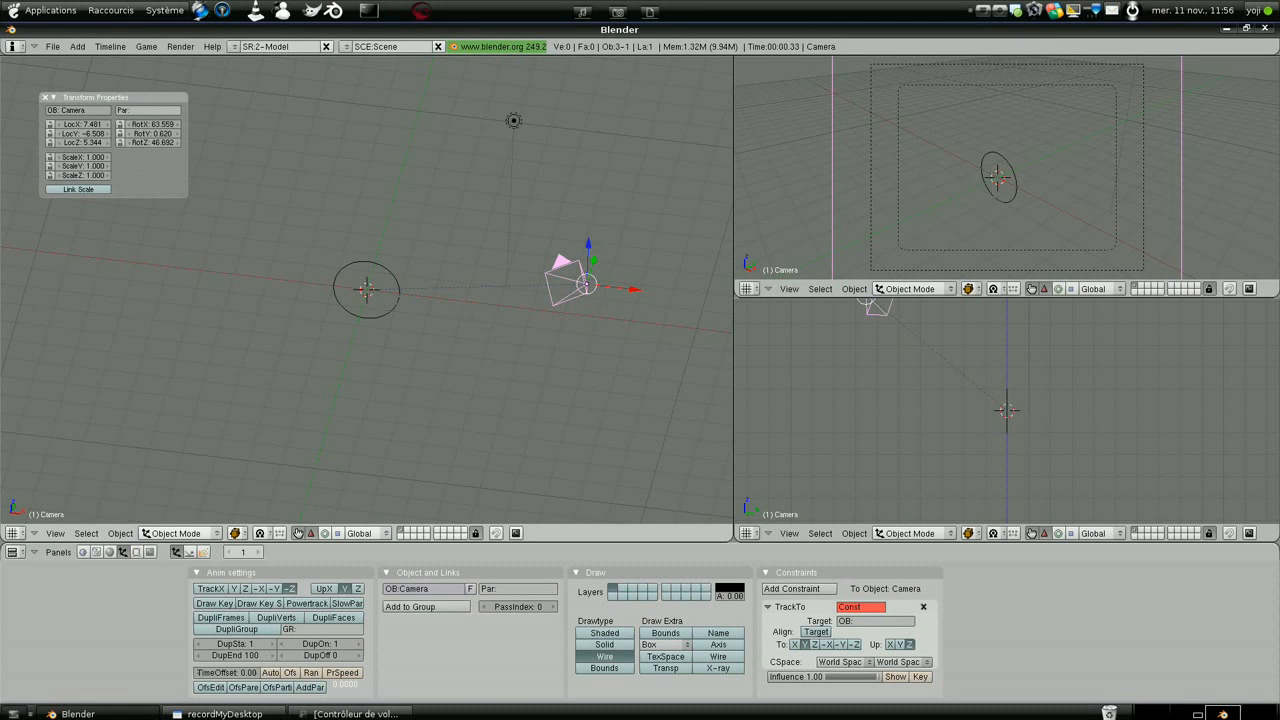
Step: Try to move the camera freely while its Track To constraint has no target
{"action": "key", "text": "g"}
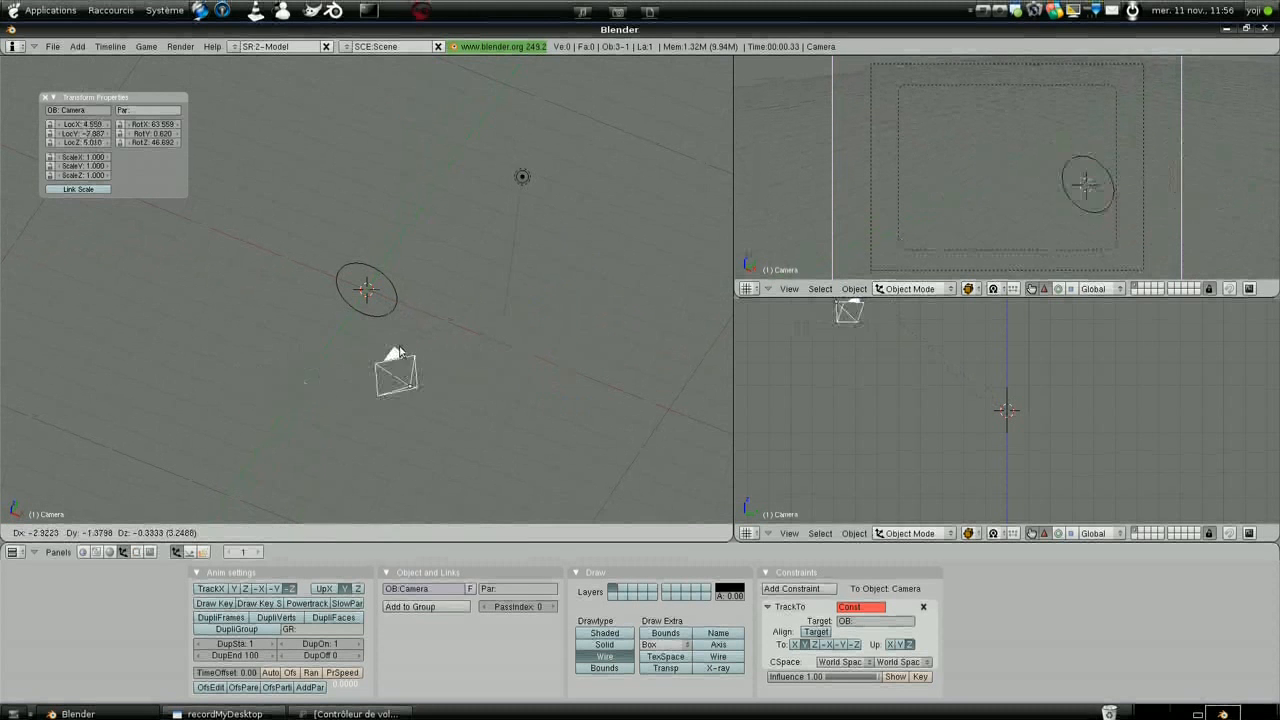
{"action": "left_click", "coordinate": [440, 345]}
{"action": "middle_click_drag", "start_coordinate": [440, 345], "coordinate": [526, 349]}
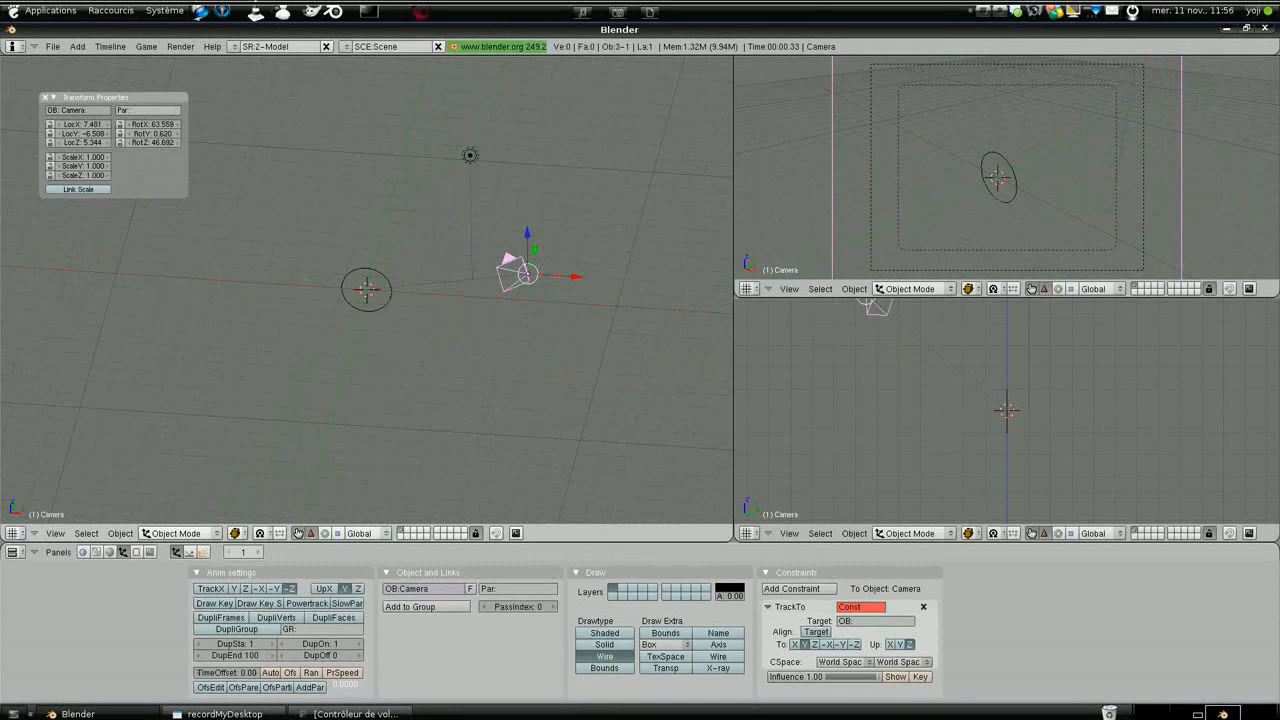
Step: Set the target of the camera's Track To constraint to "cible camera"
{"action": "left_click", "coordinate": [862, 617]}
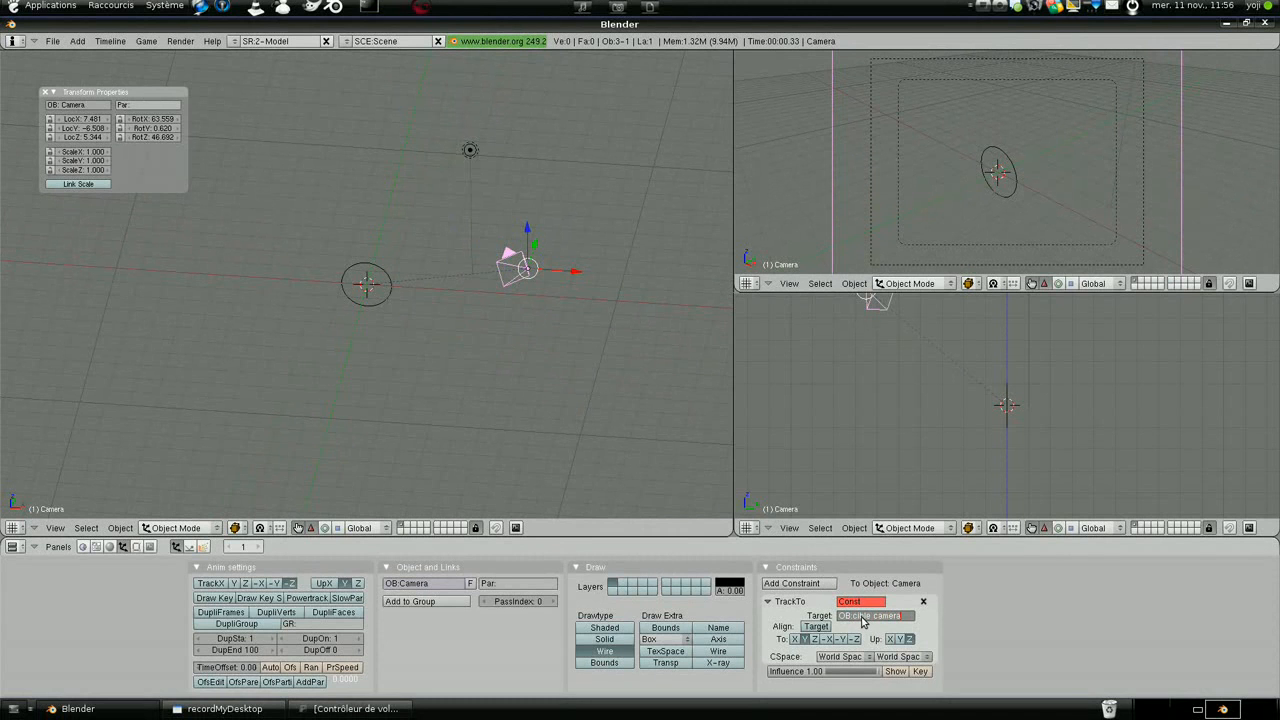
{"action": "key", "text": "Return"}
{"action": "scroll", "coordinate": [591, 386], "scroll_direction": "up", "scroll_amount": 3}
{"action": "scroll", "coordinate": [591, 386], "scroll_direction": "down", "scroll_amount": 2}
{"action": "middle_click_drag", "start_coordinate": [449, 222], "coordinate": [370, 325]}
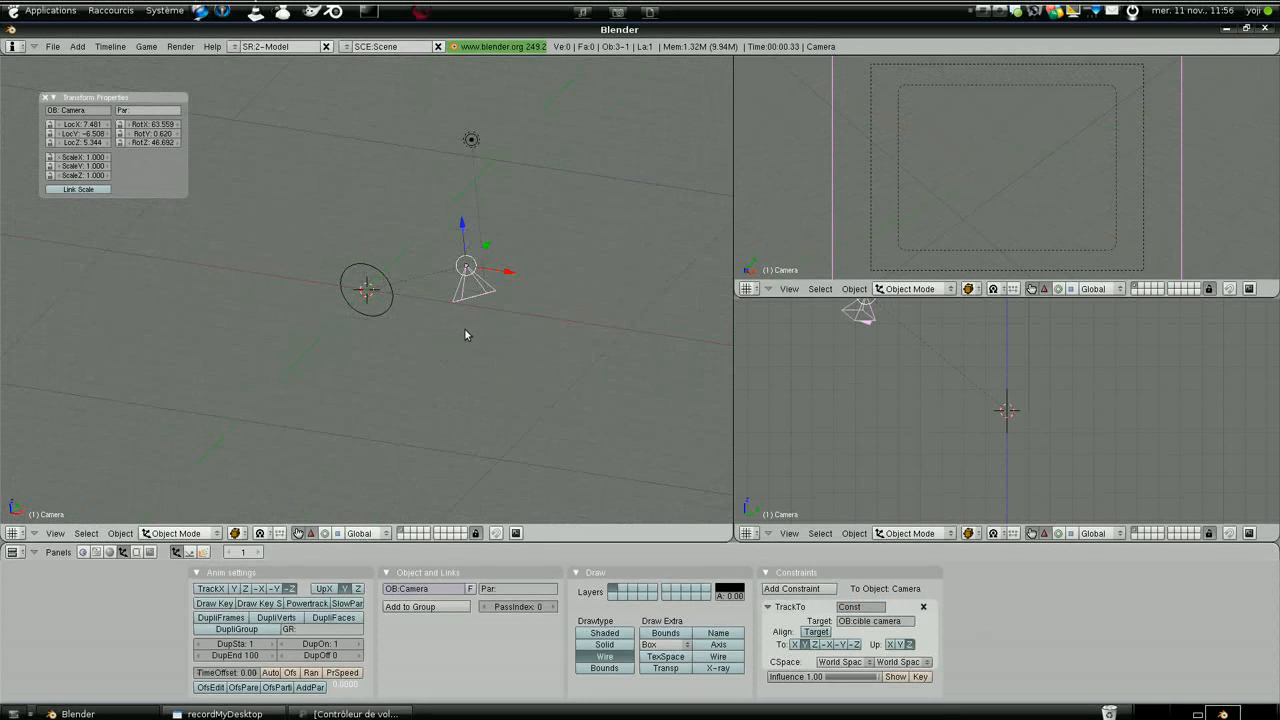
Step: Set the Track To constraint's To axis to -Z and its Up axis to Y
{"action": "left_click", "coordinate": [855, 639]}
{"action": "left_click", "coordinate": [901, 639]}
{"action": "scroll", "coordinate": [425, 357], "scroll_direction": "up", "scroll_amount": 3}
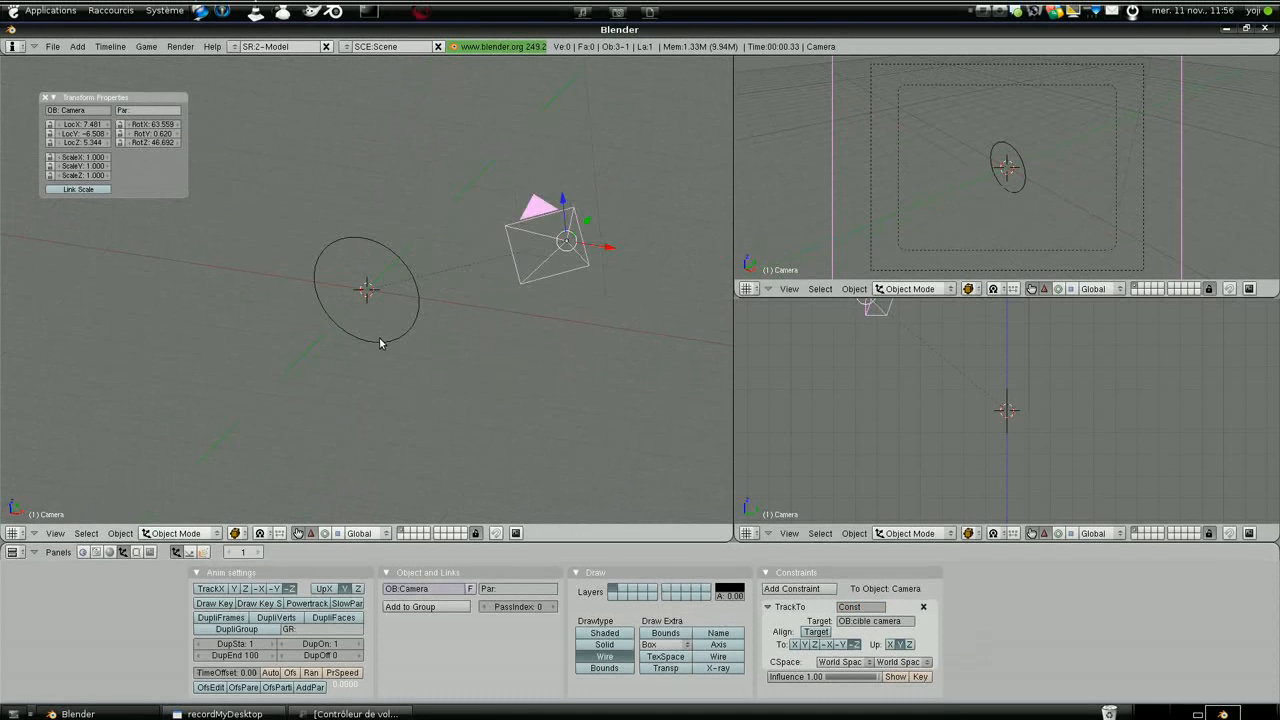
{"action": "scroll", "coordinate": [417, 331], "scroll_direction": "down", "scroll_amount": 5}
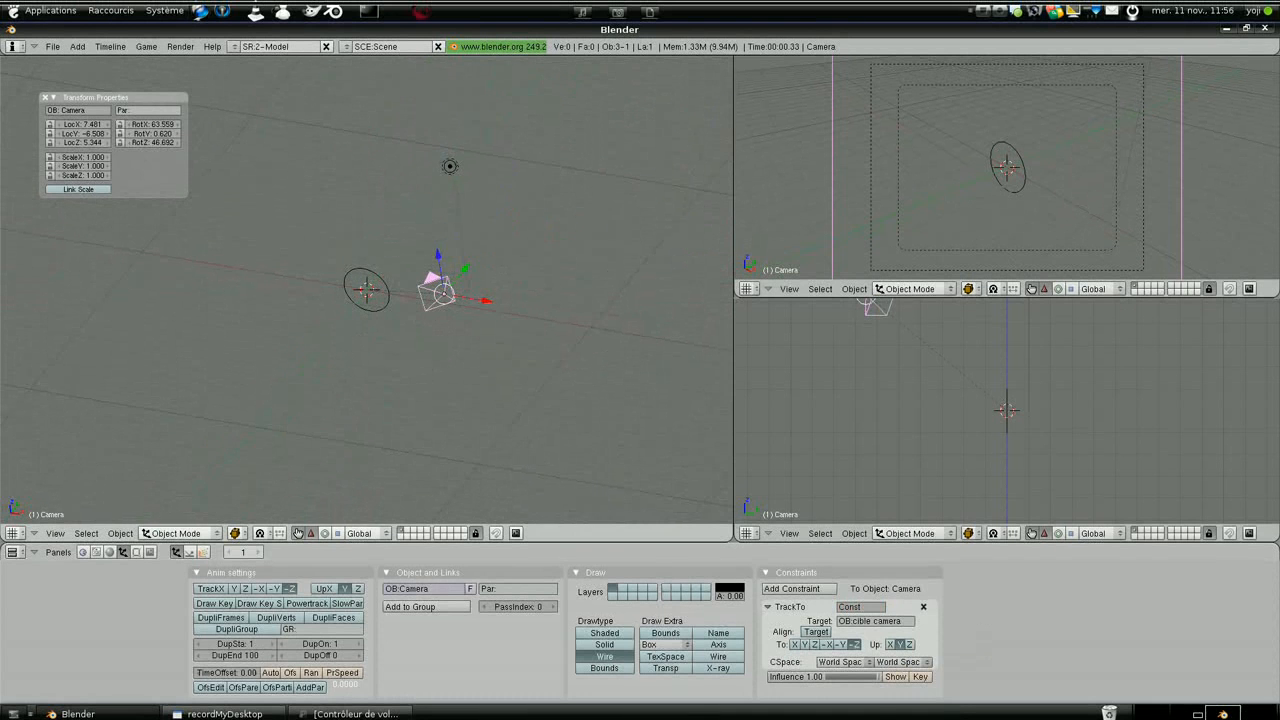
Step: Select the "cible camera" empty and try to move it away from the scene's centre
{"action": "right_click", "coordinate": [1008, 165]}
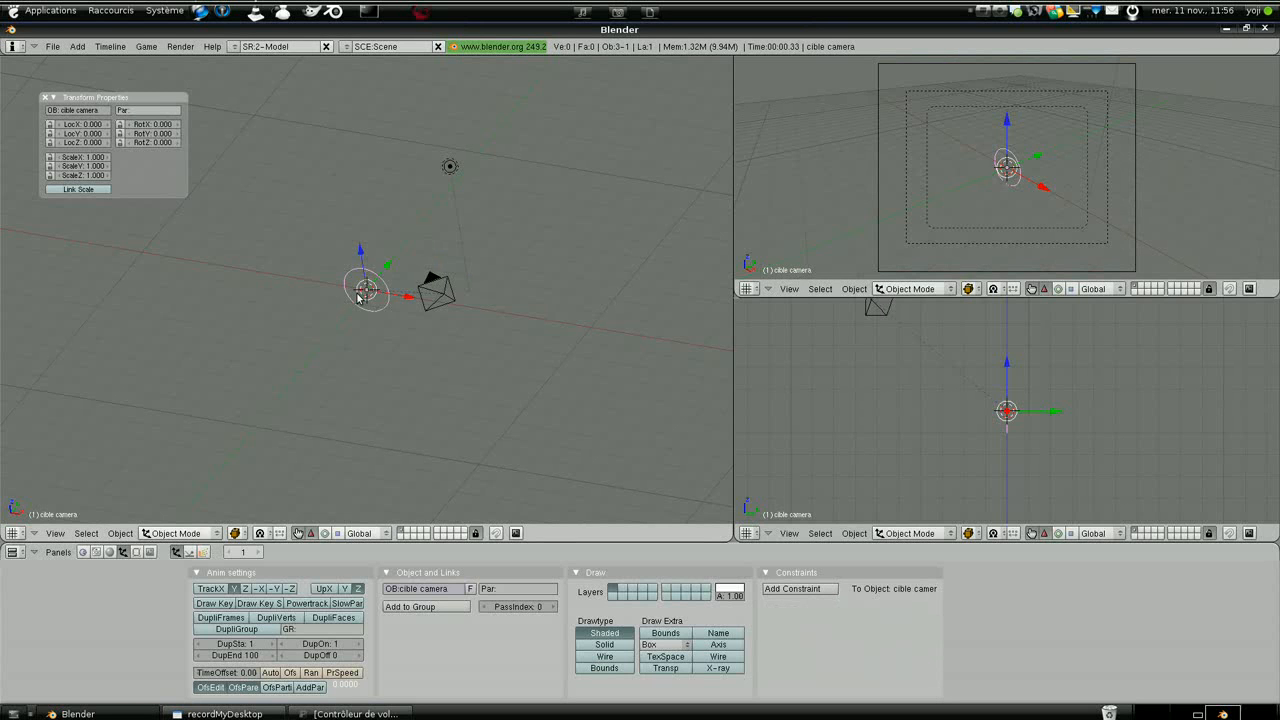
{"action": "key", "text": "g"}
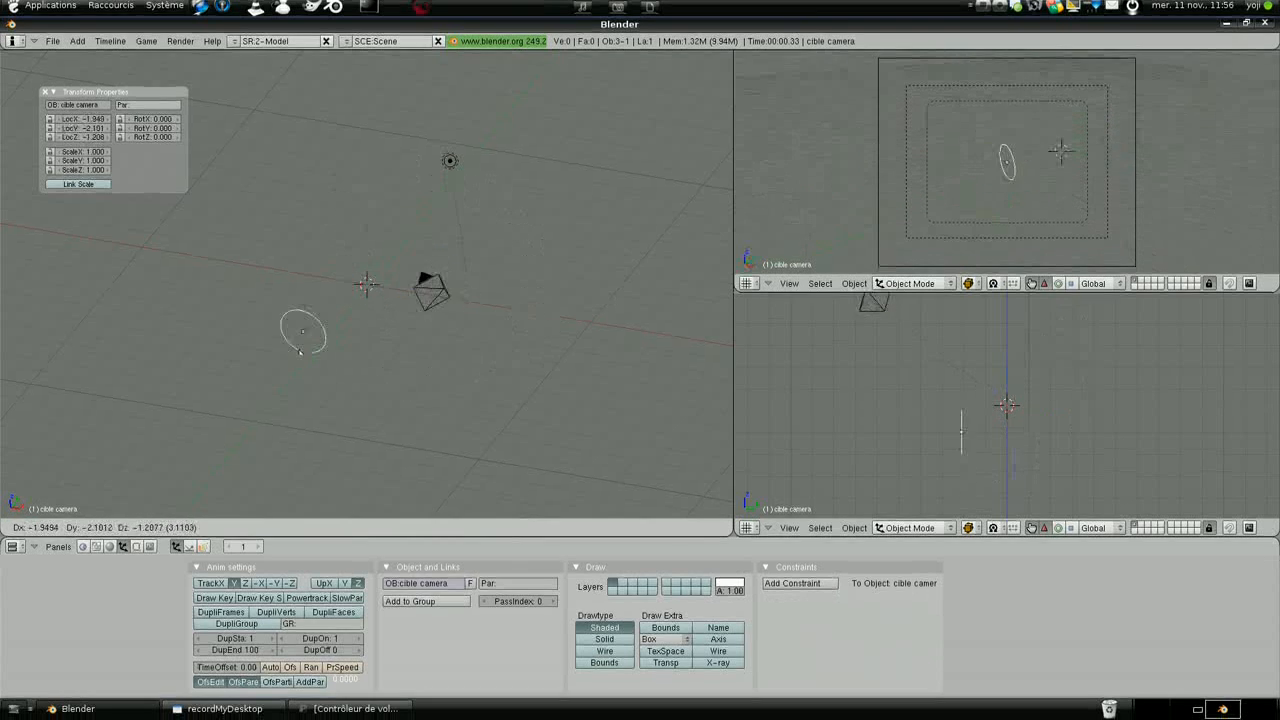
{"action": "key", "text": "Escape"}
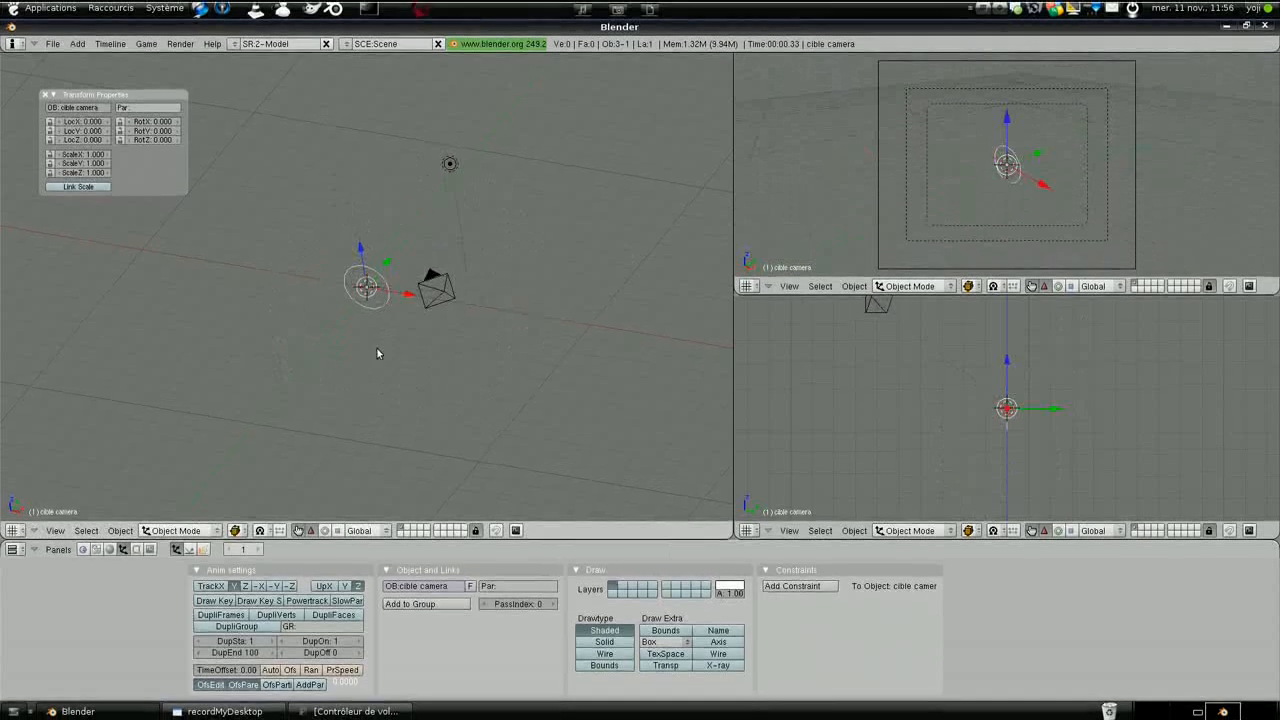
Step: Select the camera and try moving it to check that it keeps tracking the empty
{"action": "right_click", "coordinate": [446, 292]}
{"action": "key", "text": "g"}
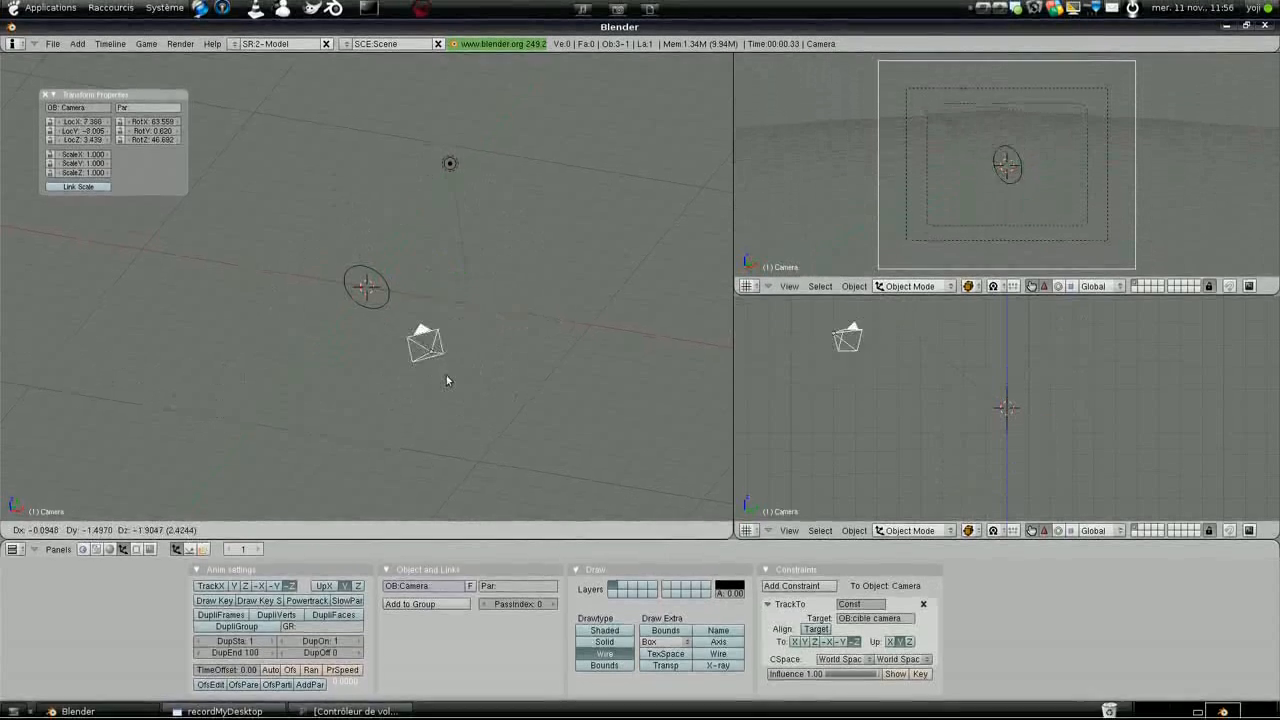
{"action": "key", "text": "Escape"}
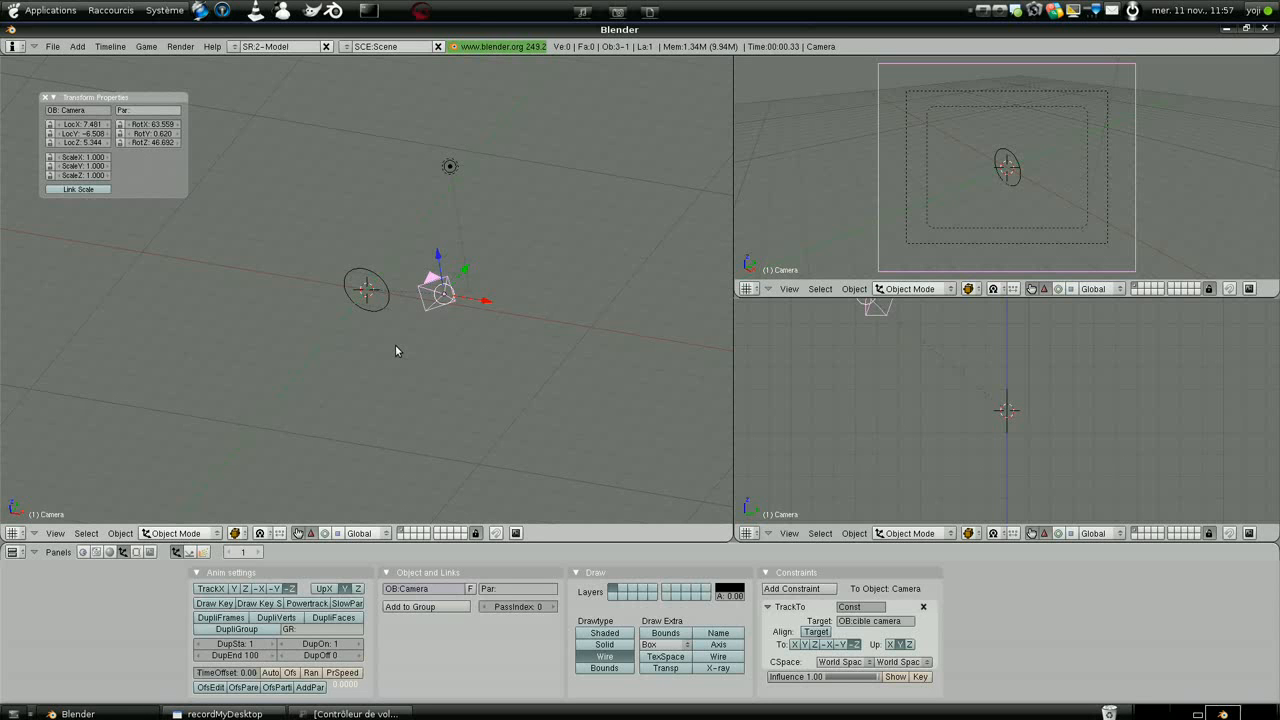
Step: In top view, move the camera to about X 18.67, Y -5.92 and insert a Loc keyframe at frame 1
{"action": "middle_click_drag", "start_coordinate": [318, 278], "coordinate": [370, 344]}
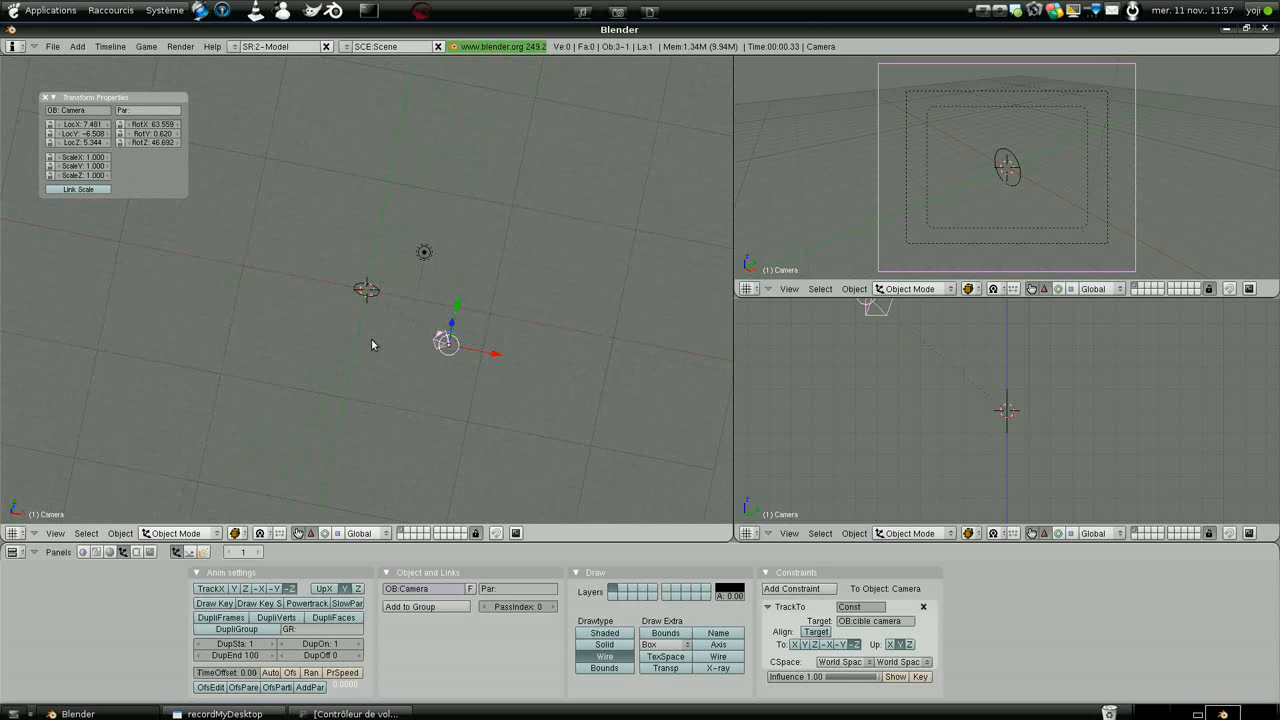
{"action": "key", "text": "KP_7"}
{"action": "scroll", "coordinate": [435, 400], "scroll_direction": "up", "scroll_amount": 4}
{"action": "scroll", "coordinate": [435, 400], "scroll_direction": "down", "scroll_amount": 2}
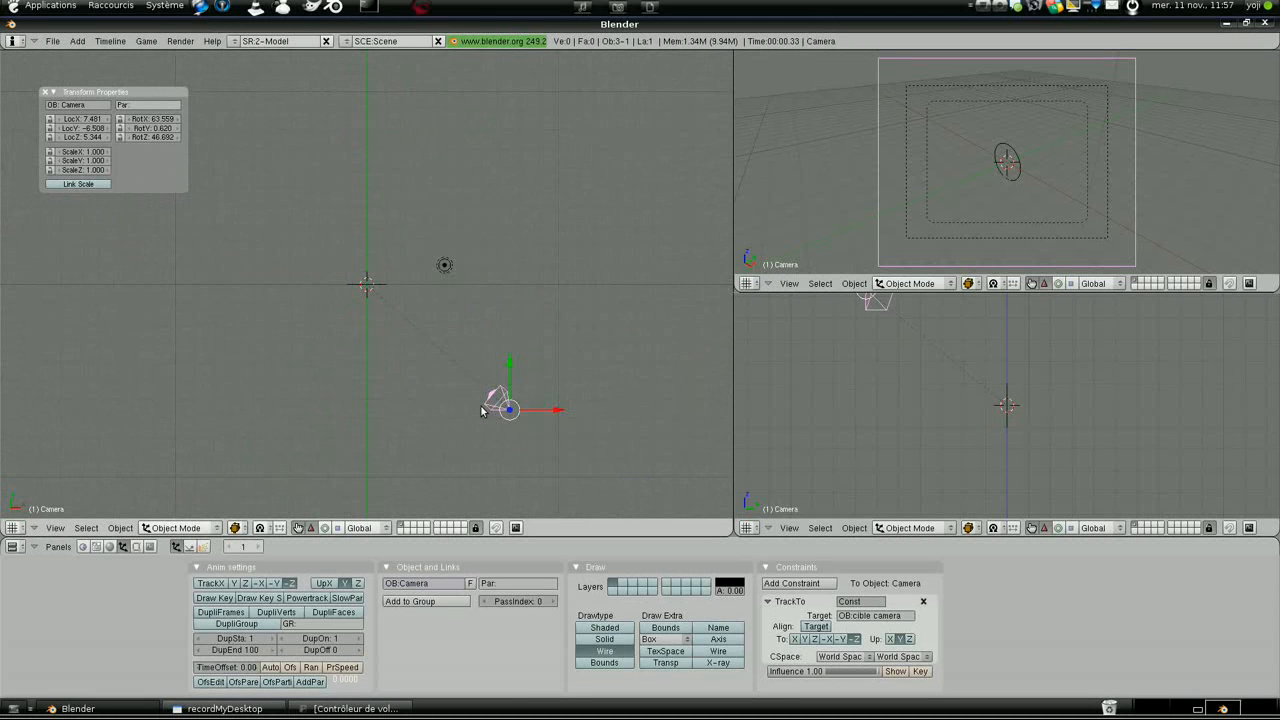
{"action": "key", "text": "g"}
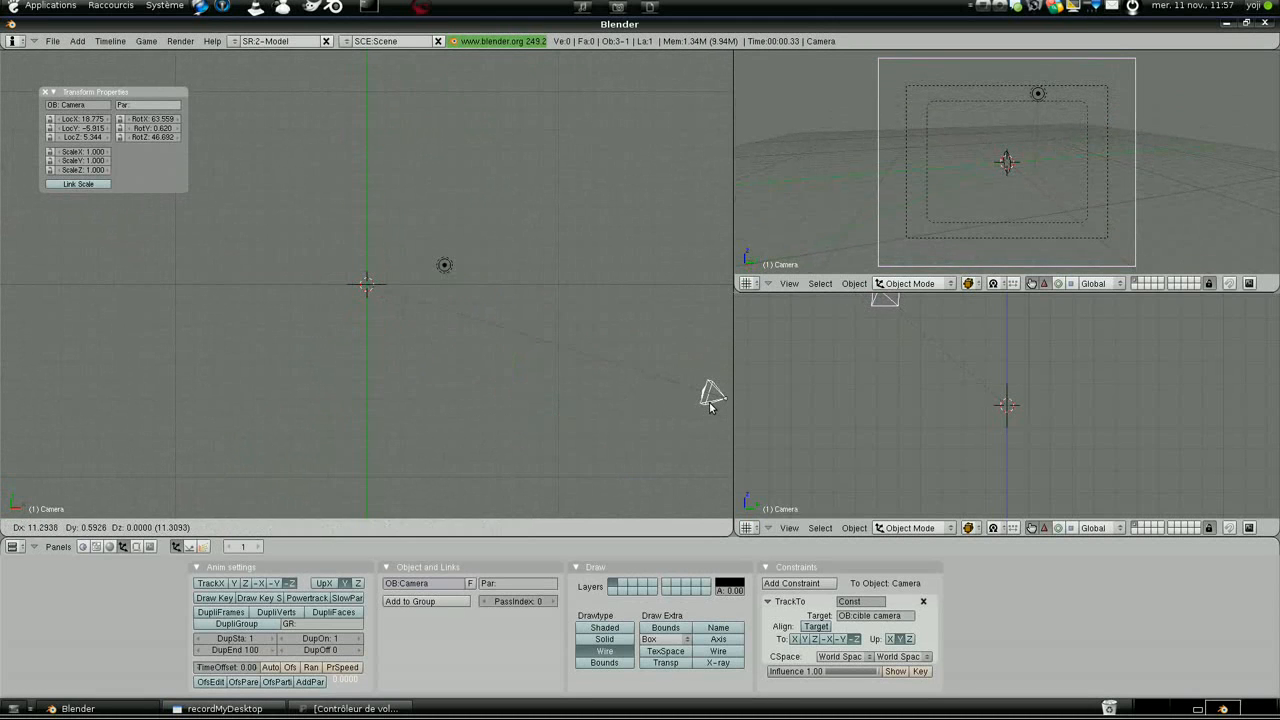
{"action": "left_click", "coordinate": [709, 403]}
{"action": "scroll", "coordinate": [440, 332], "scroll_direction": "down", "scroll_amount": 3}
{"action": "scroll", "coordinate": [440, 342], "scroll_direction": "up", "scroll_amount": 1}
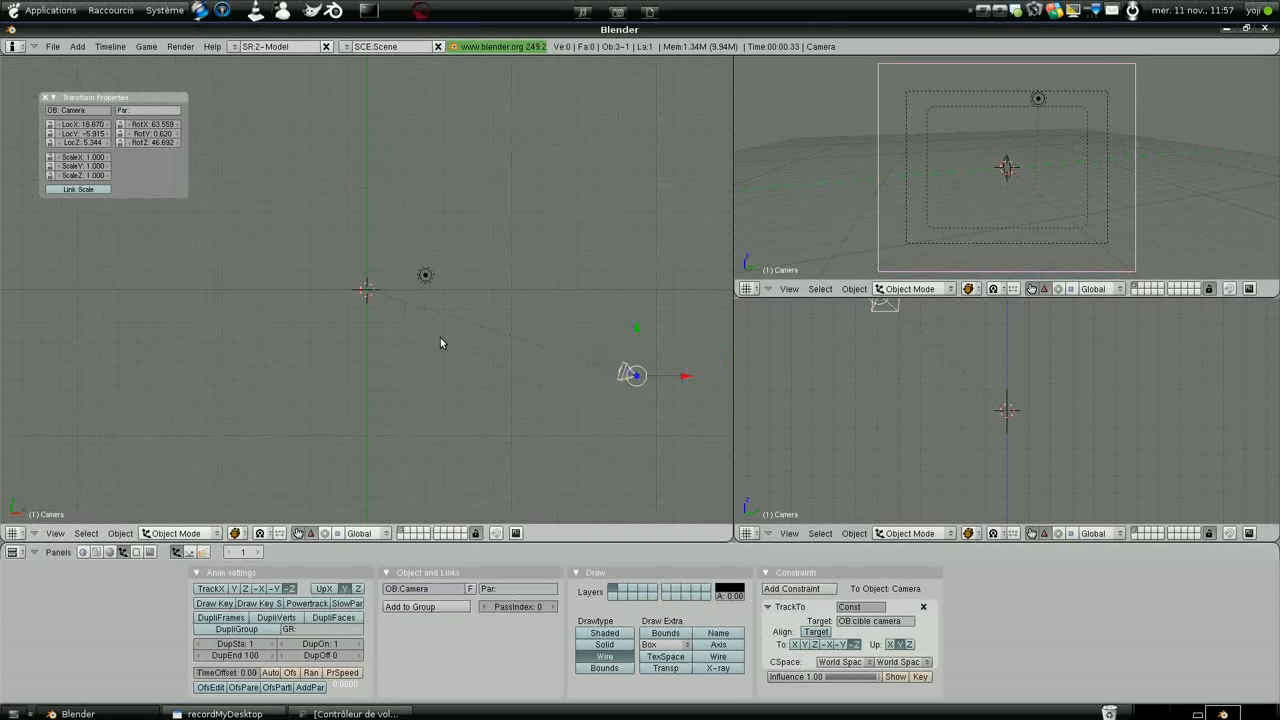
{"action": "key", "text": "i"}
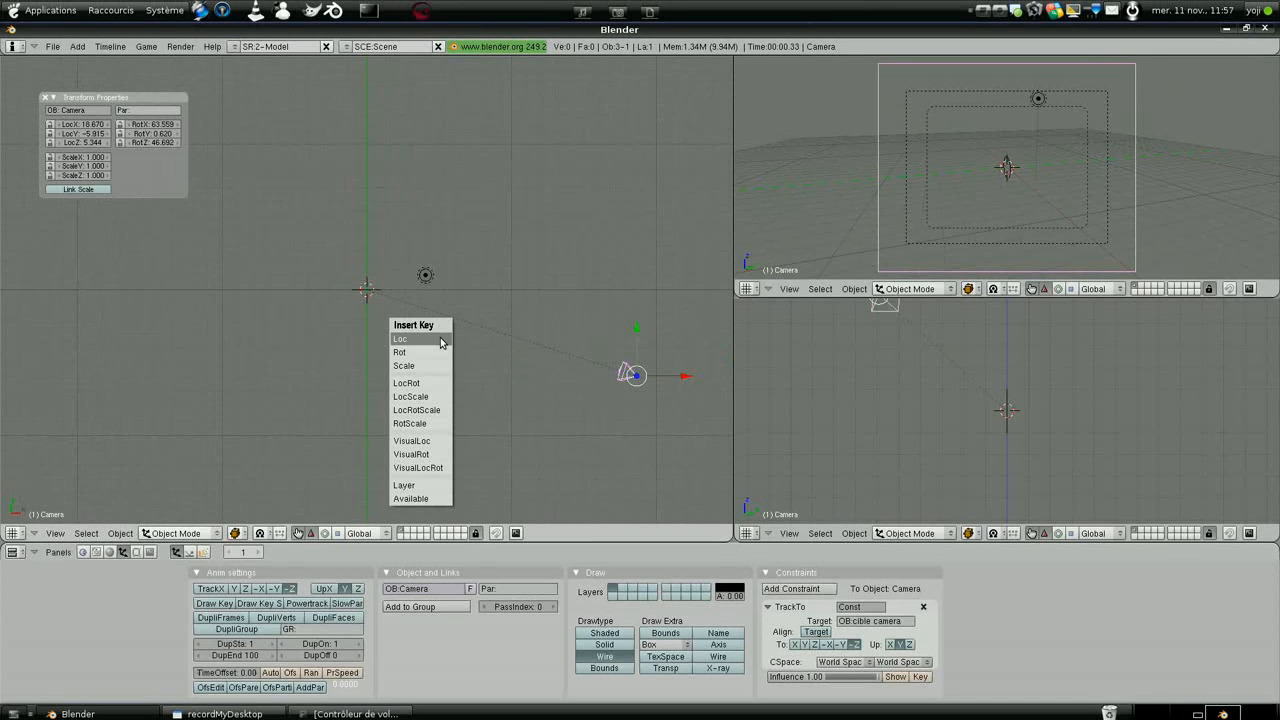
{"action": "left_click", "coordinate": [441, 340]}
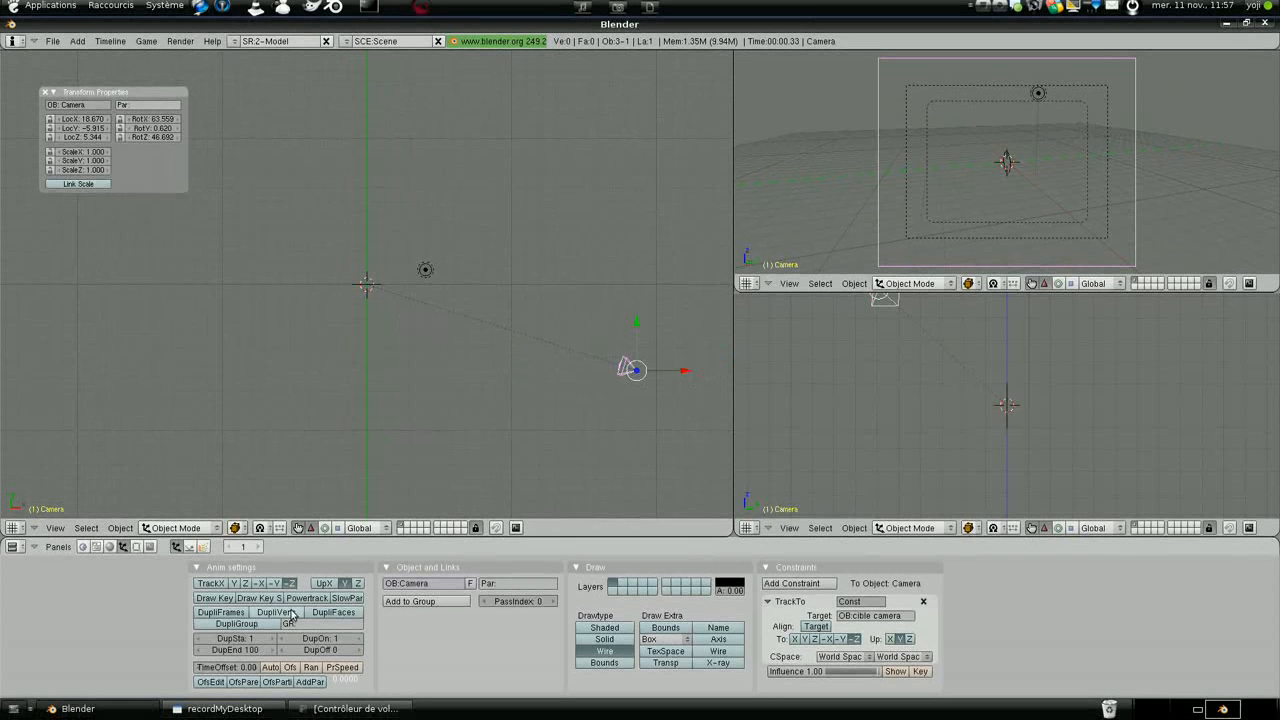
Step: At frame 50, move the camera along X to about -17.38 and insert a Loc keyframe
{"action": "left_click", "coordinate": [243, 547]}
{"action": "type", "text": "50"}
{"action": "key", "text": "Return"}
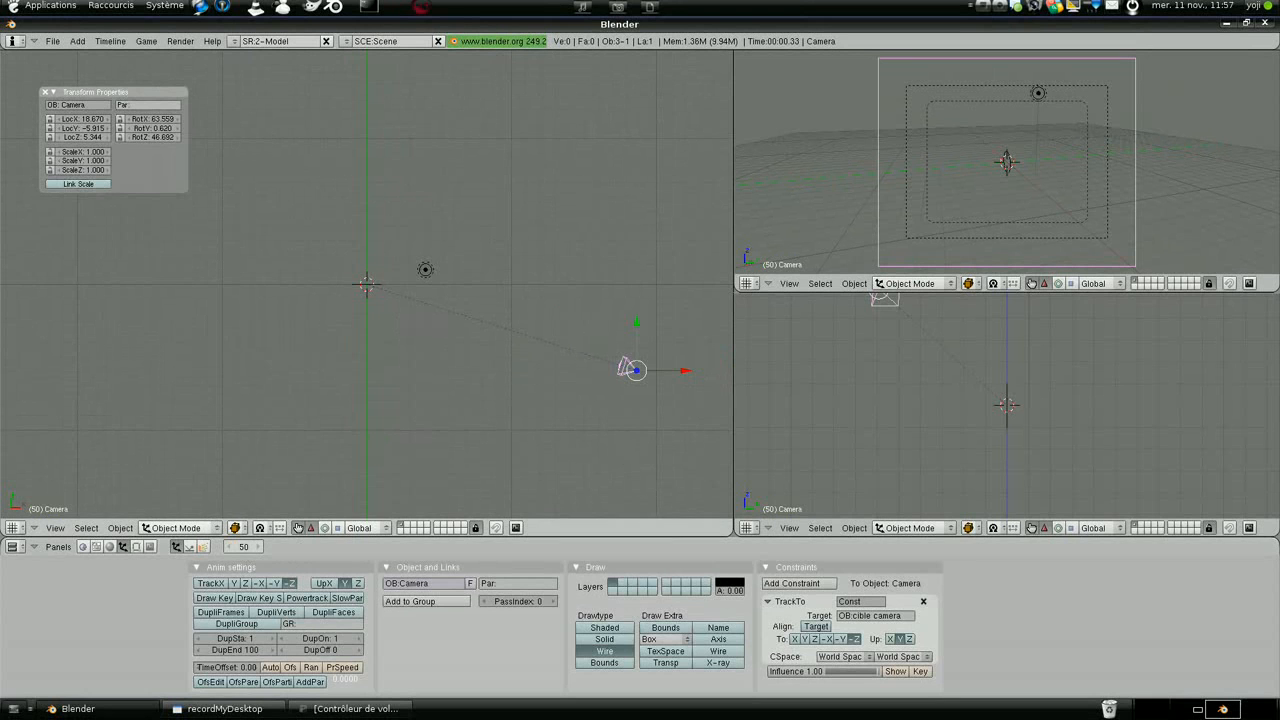
{"action": "key", "text": "g"}
{"action": "key", "text": "x"}
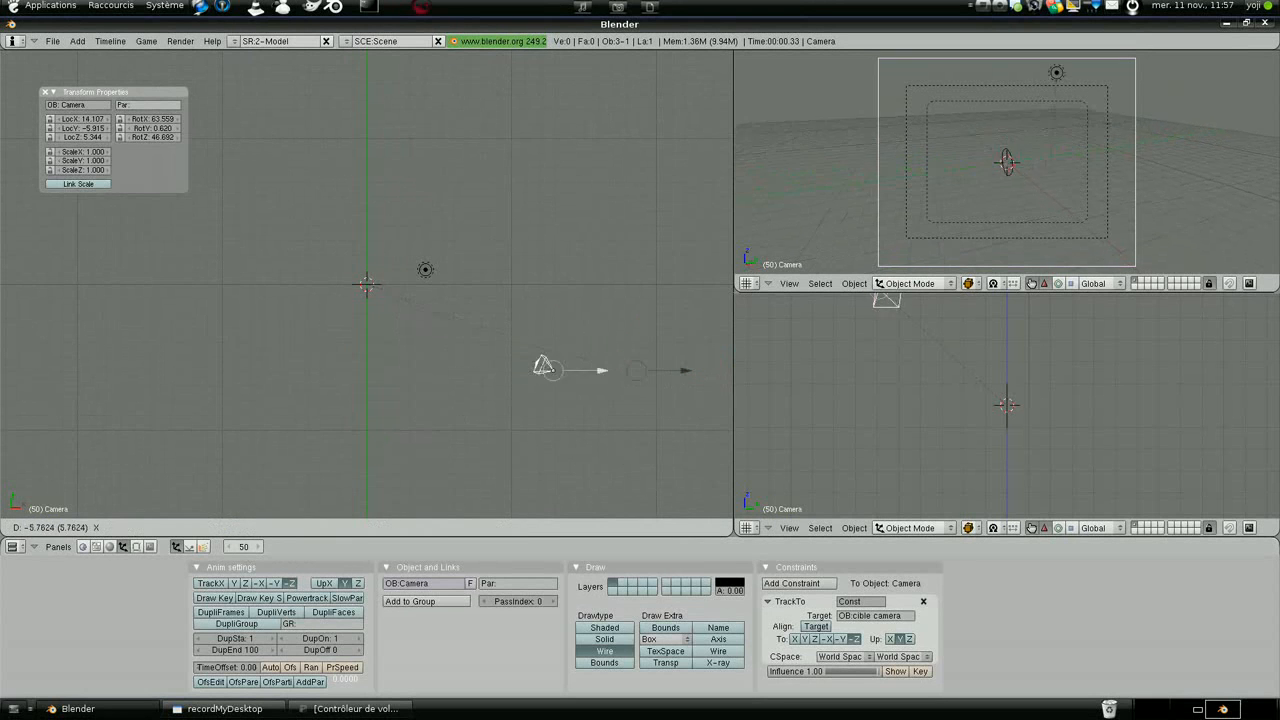
{"action": "left_click", "coordinate": [165, 388]}
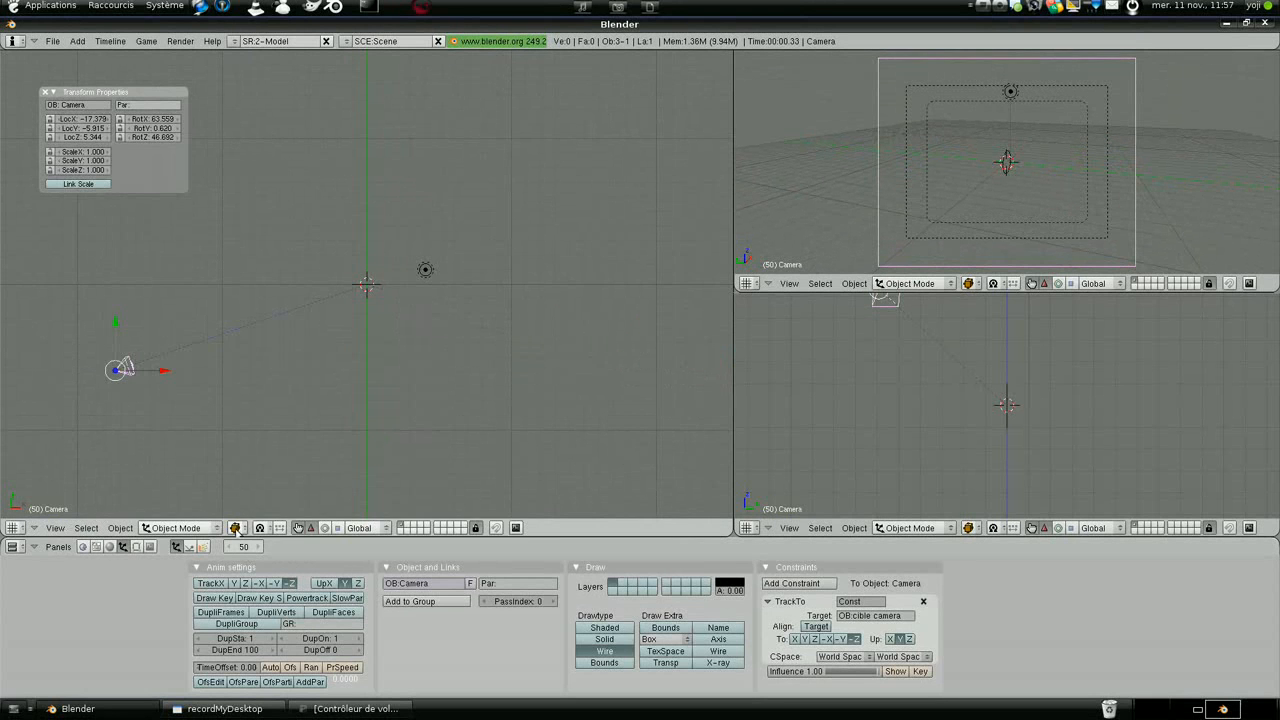
{"action": "key", "text": "i"}
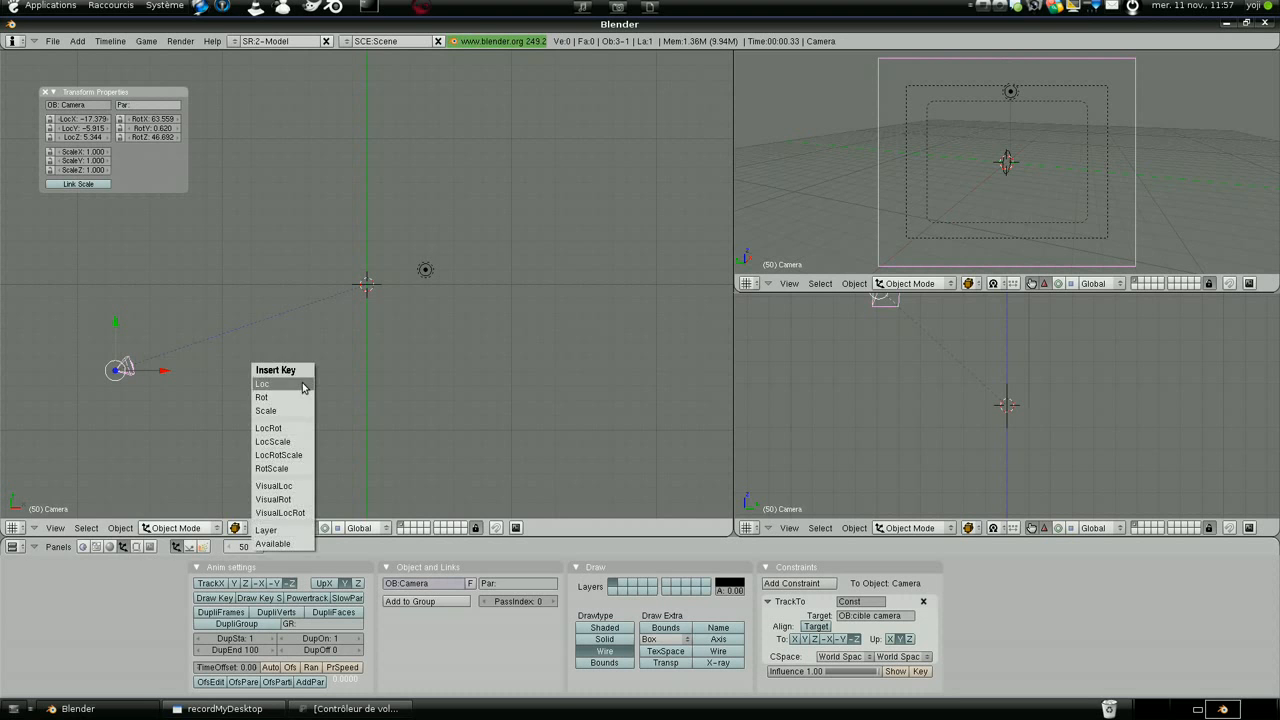
{"action": "left_click", "coordinate": [302, 386]}
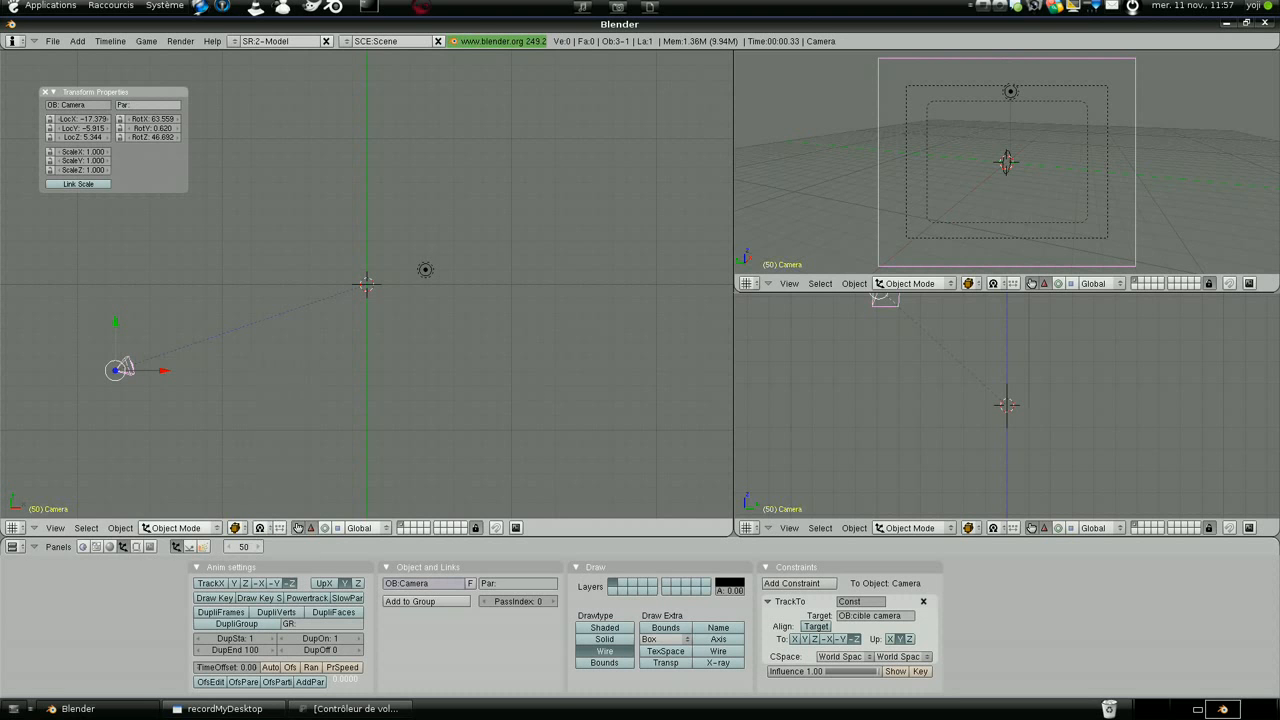
Step: Return to frame 1 and play the camera animation in the viewport
{"action": "left_click", "coordinate": [243, 547]}
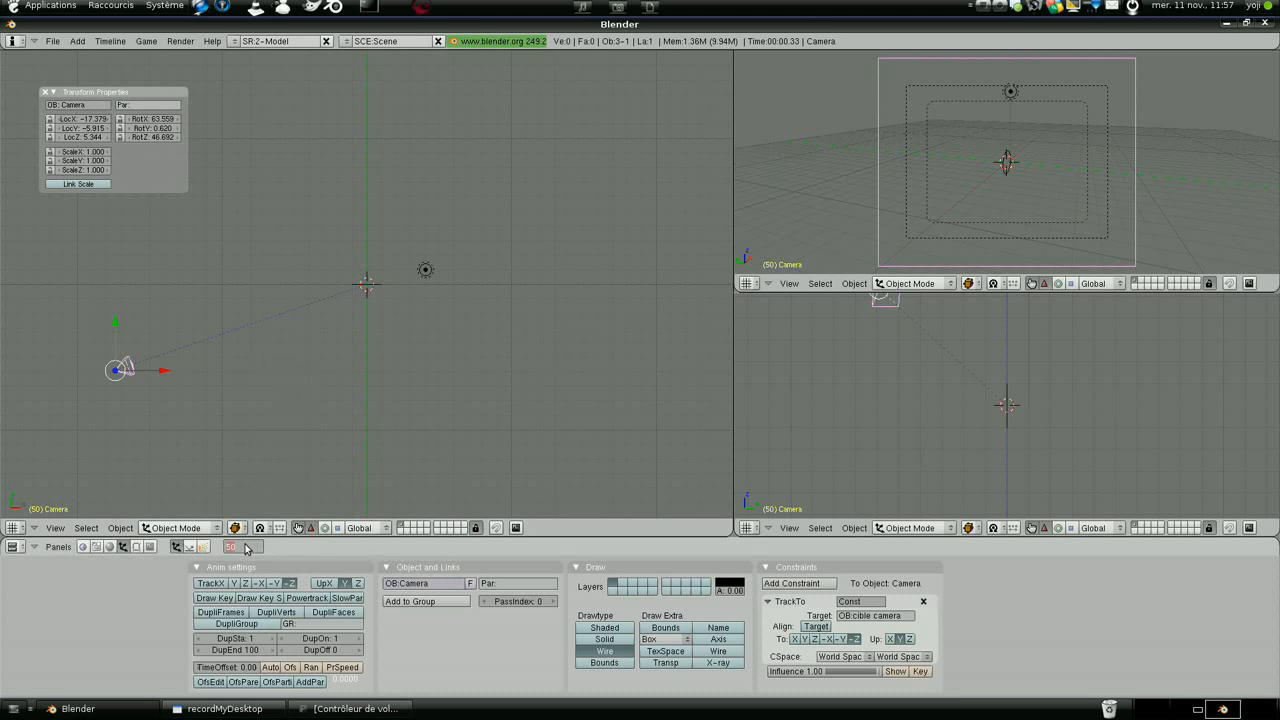
{"action": "type", "text": "1"}
{"action": "key", "text": "Return"}
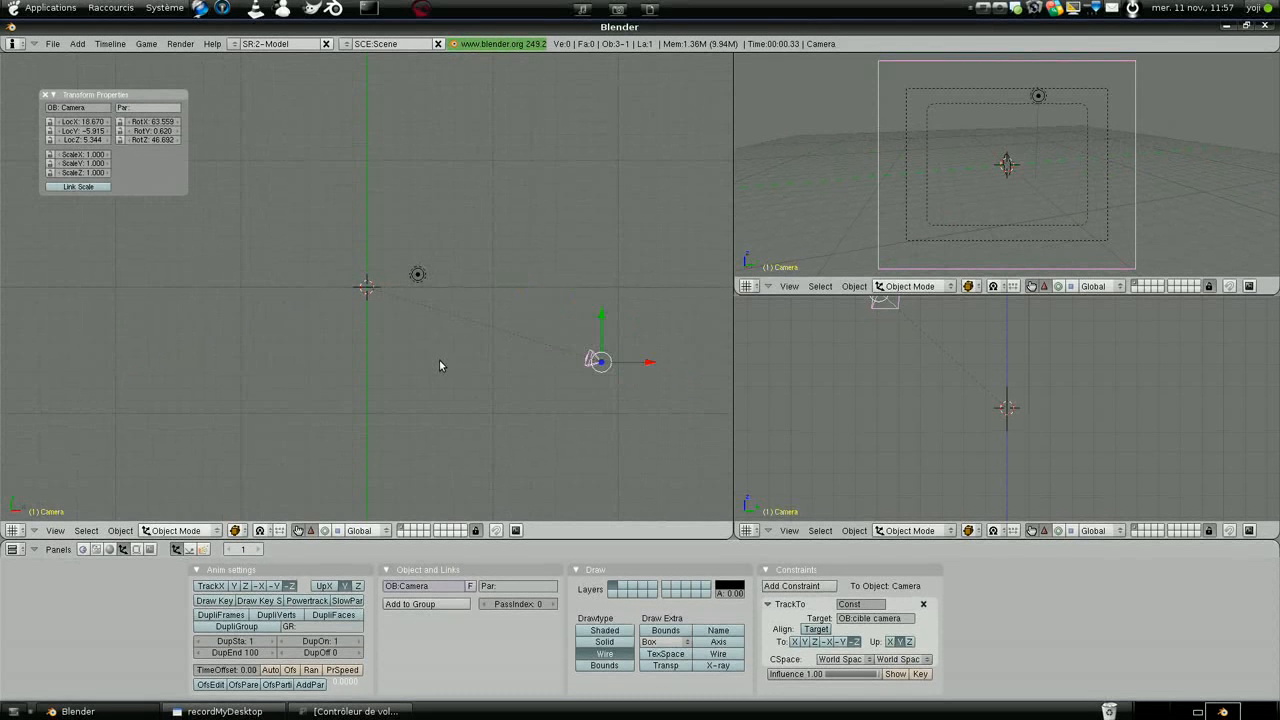
{"action": "key", "text": "alt+a"}
{"action": "key", "text": "Escape"}
{"action": "key", "text": "alt+a"}
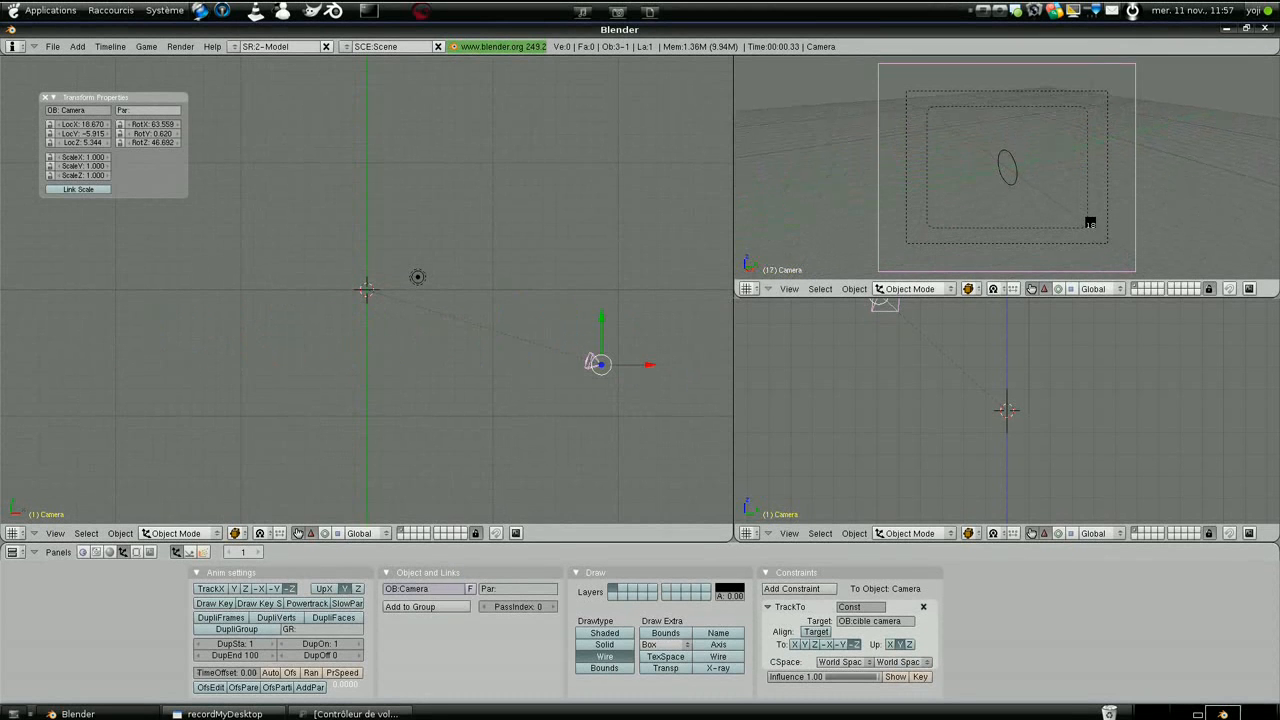
{"action": "key", "text": "Escape"}
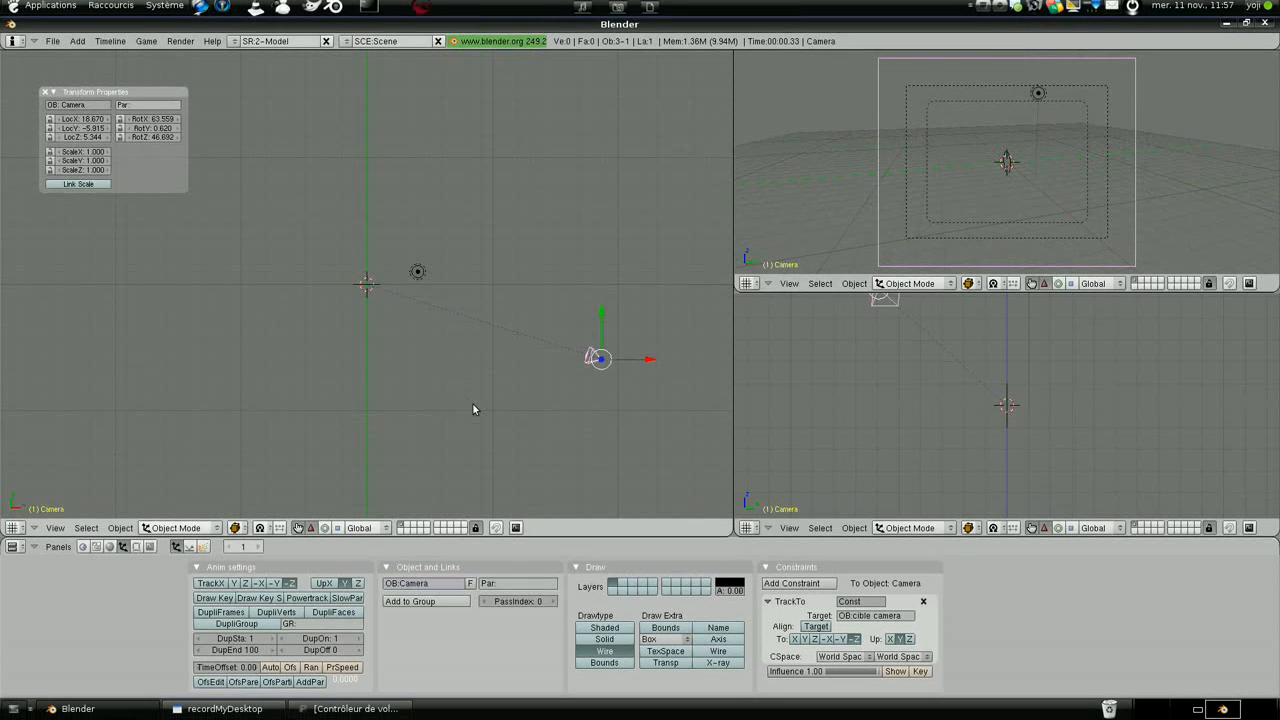
Step: Delete the camera's Loc keyframe at frame 50 and play the animation to check the removal
{"action": "left_click", "coordinate": [247, 548]}
{"action": "type", "text": "50"}
{"action": "key", "text": "Return"}
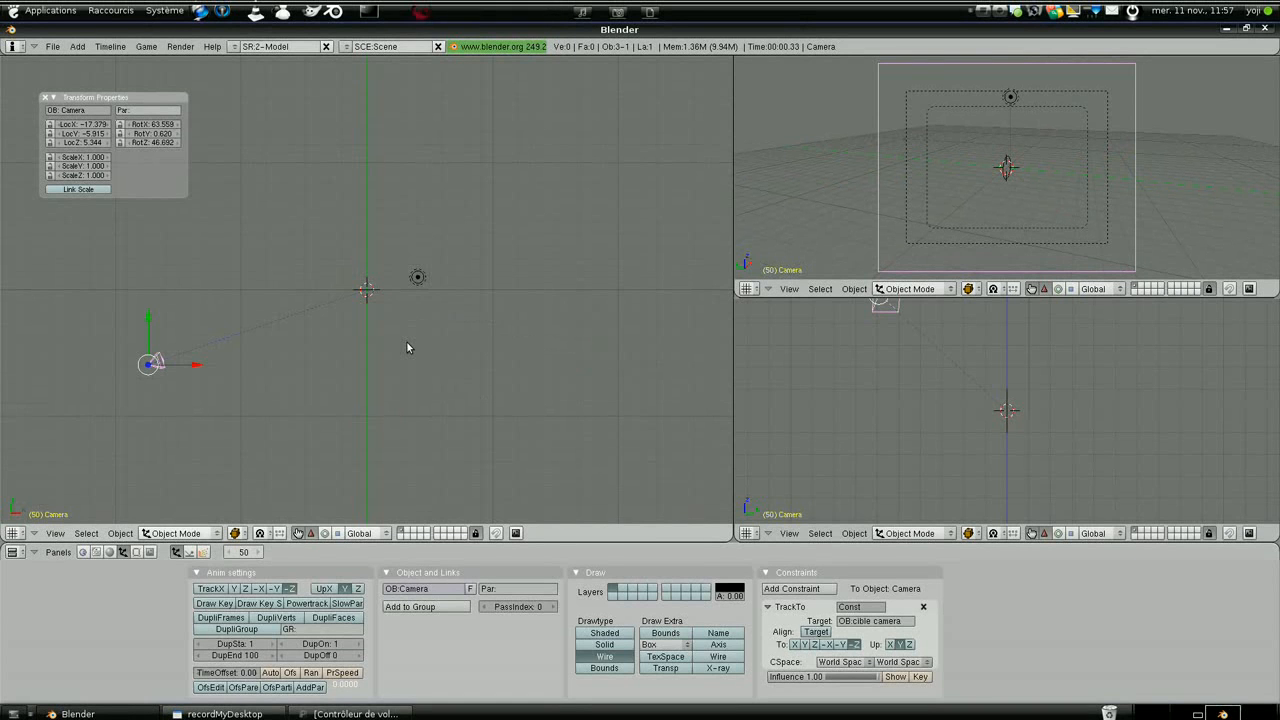
{"action": "key", "text": "alt+i"}
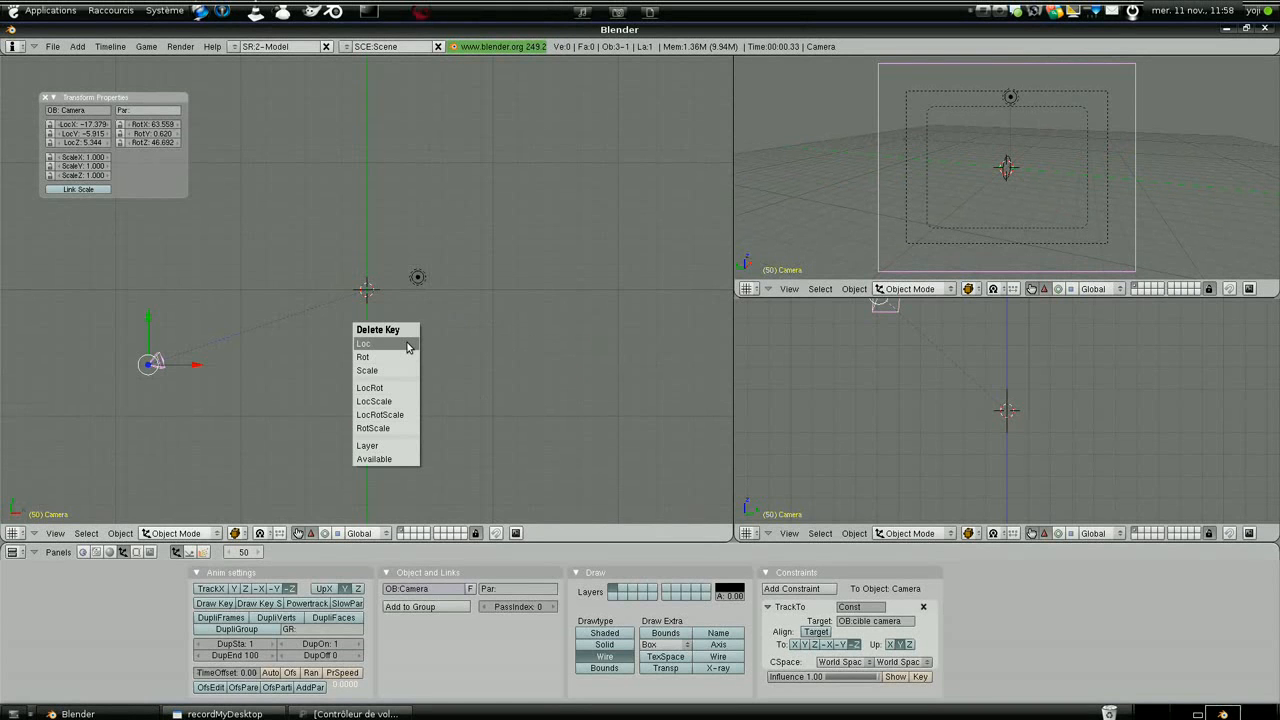
{"action": "left_click", "coordinate": [407, 344]}
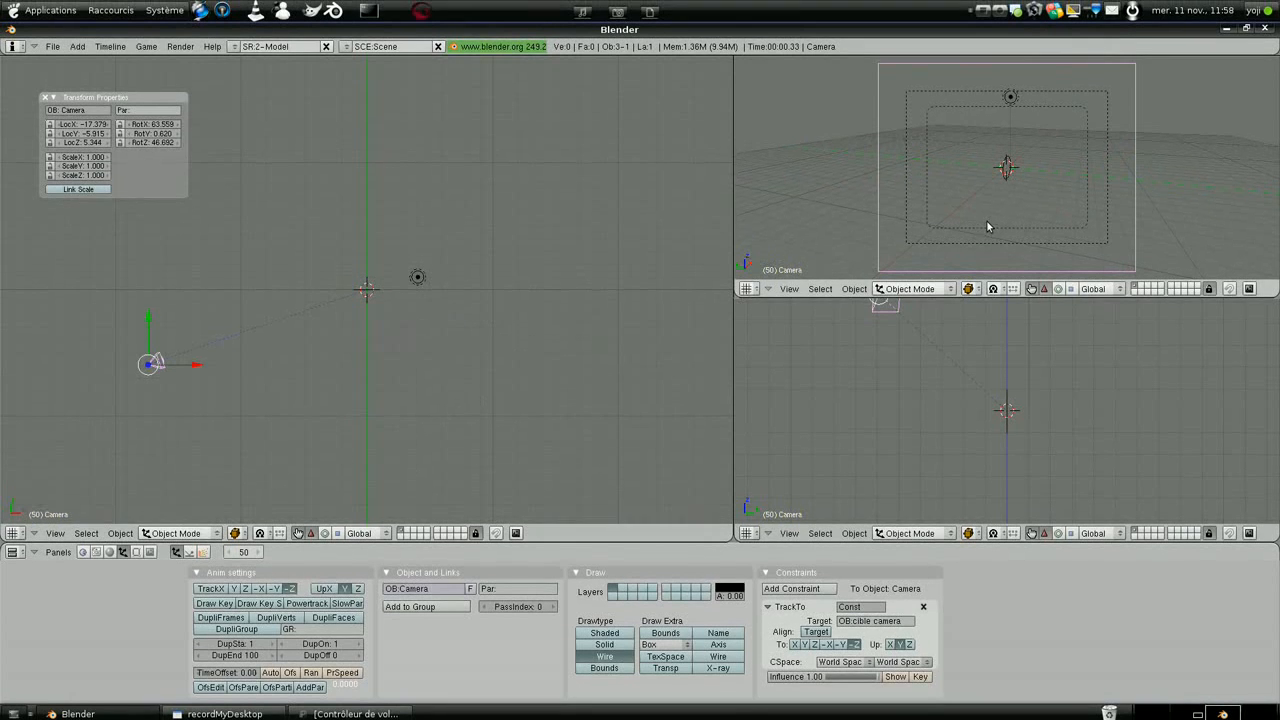
{"action": "key", "text": "alt+a"}
{"action": "key", "text": "Escape"}
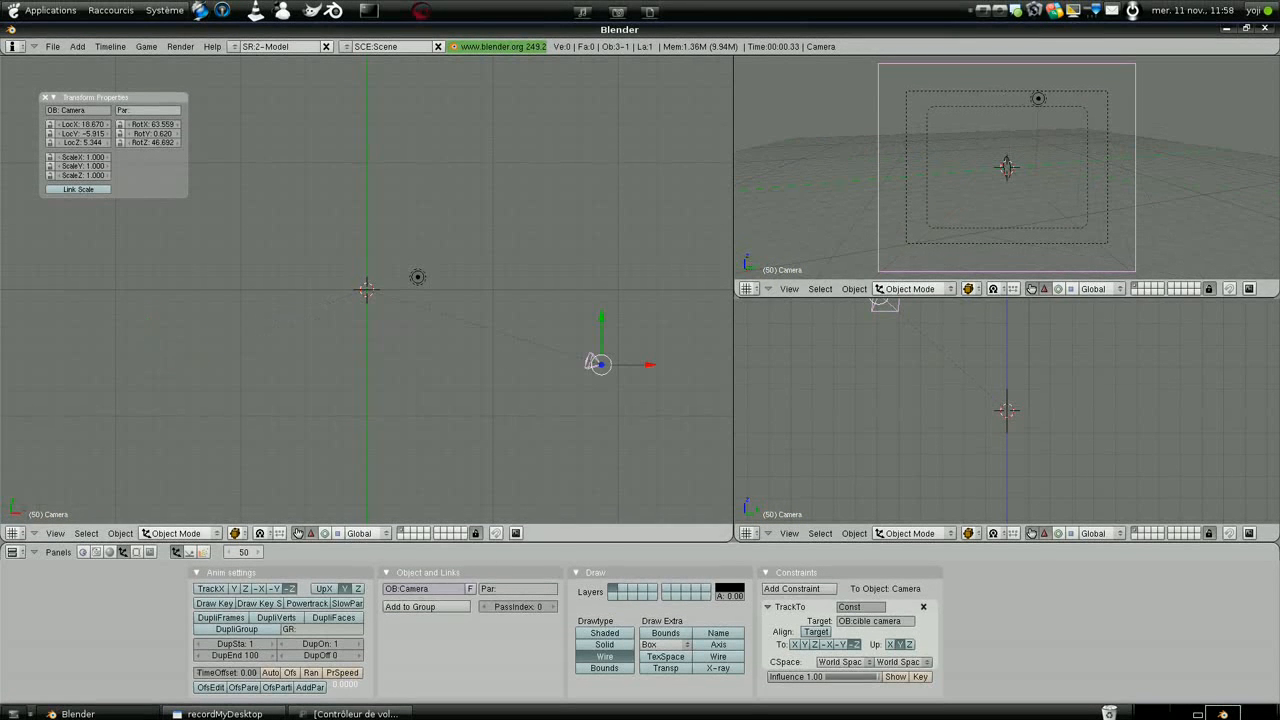
Step: Move the camera along the X axis closer to the empty, to about X 5.57
{"action": "middle_click_drag", "start_coordinate": [505, 356], "coordinate": [472, 218]}
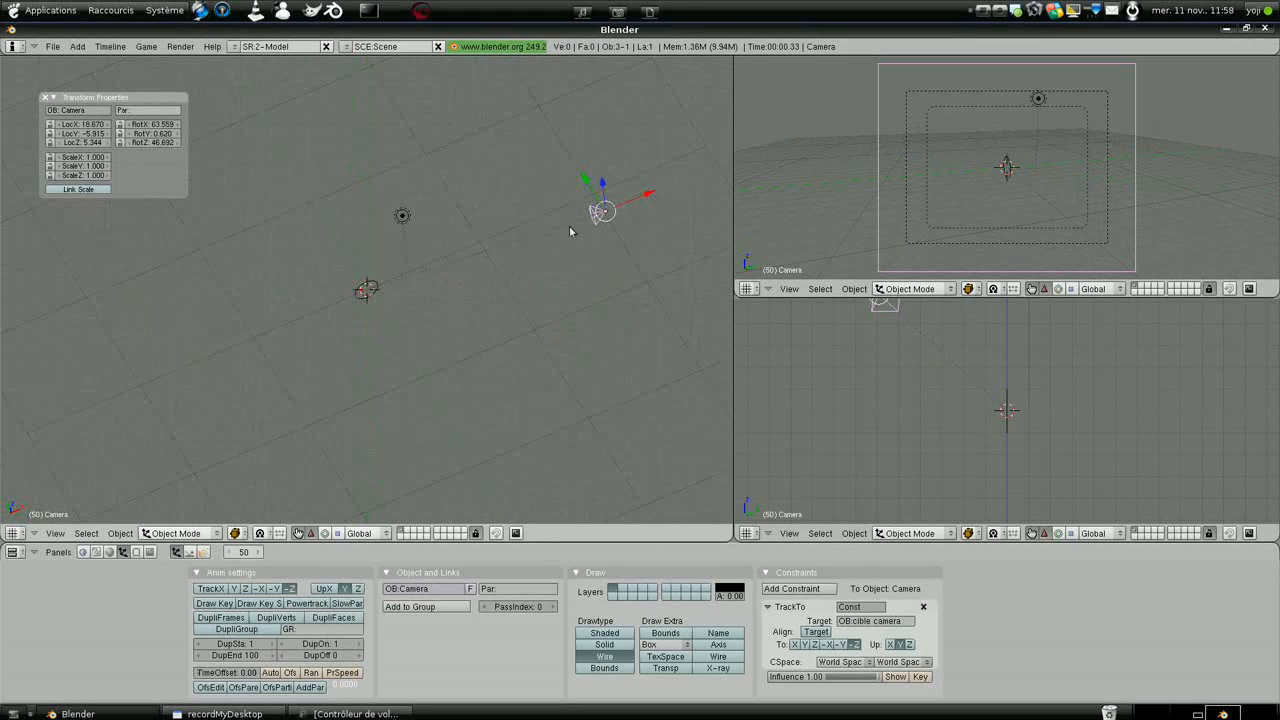
{"action": "left_click_drag", "start_coordinate": [659, 201], "coordinate": [508, 258]}
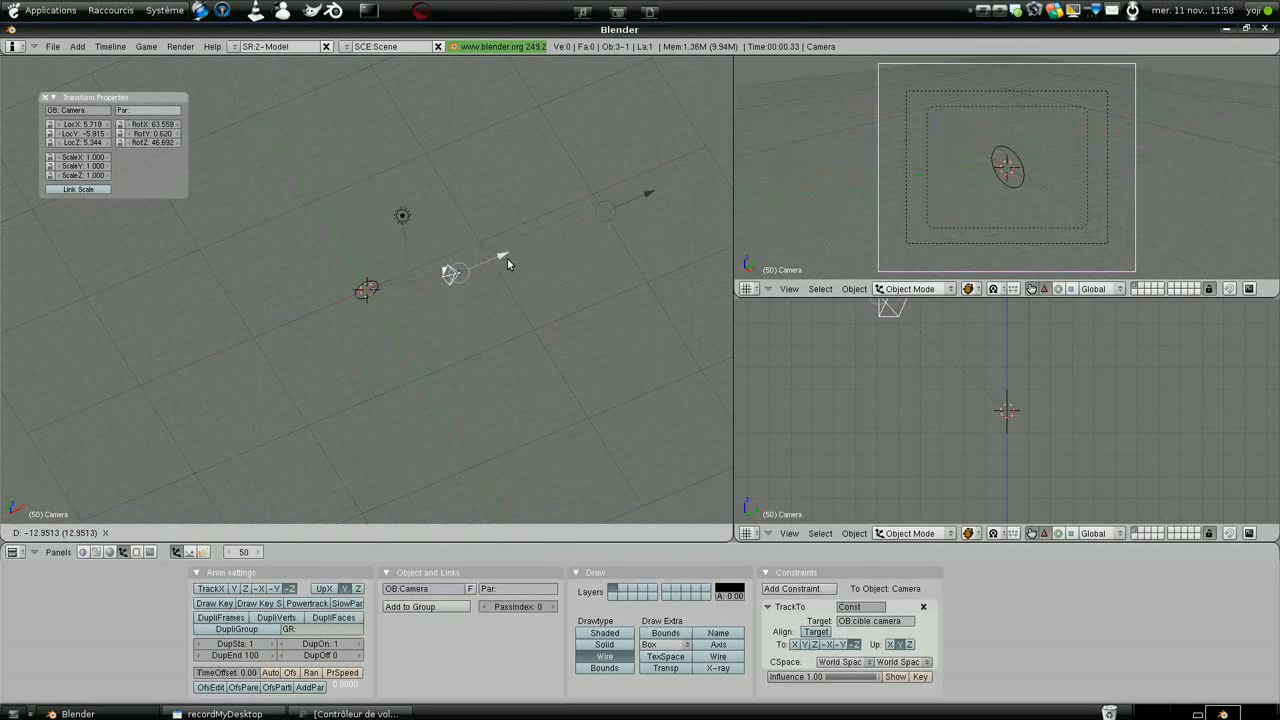
{"action": "middle_click_drag", "start_coordinate": [487, 276], "coordinate": [452, 277]}
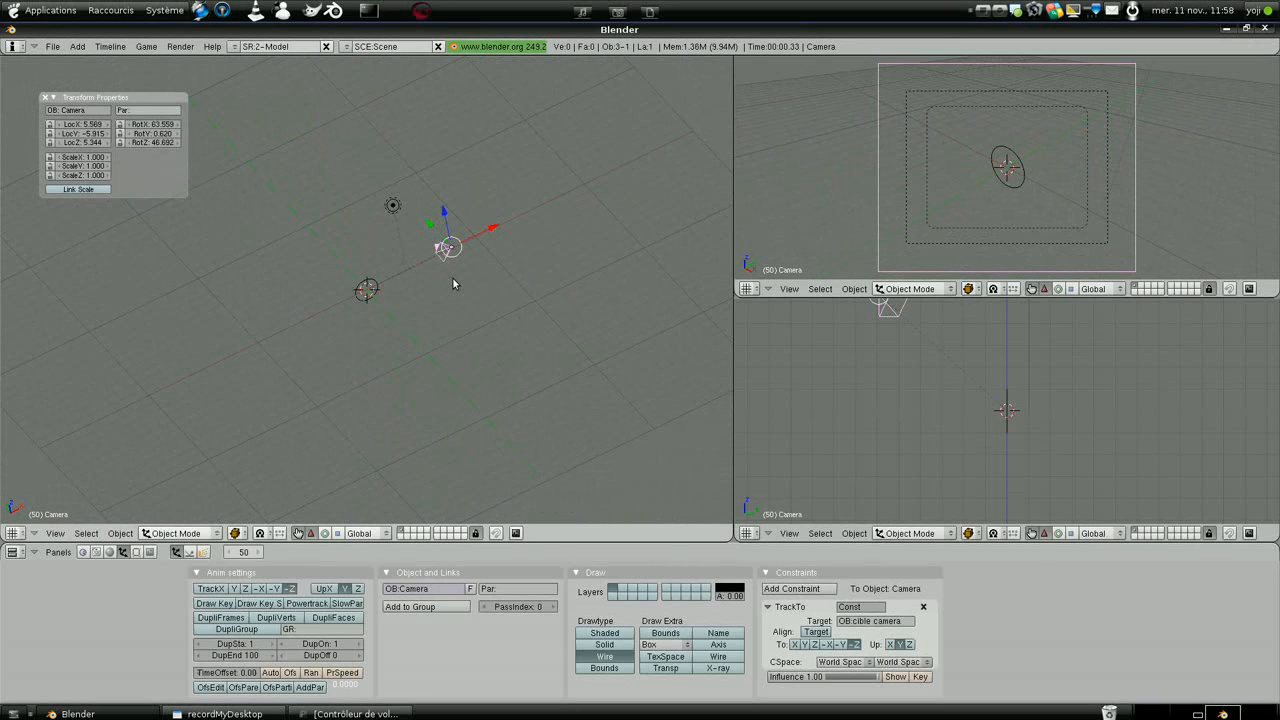
Step: Render the current frame to view the background, then close the render window
{"action": "key", "text": "F12"}
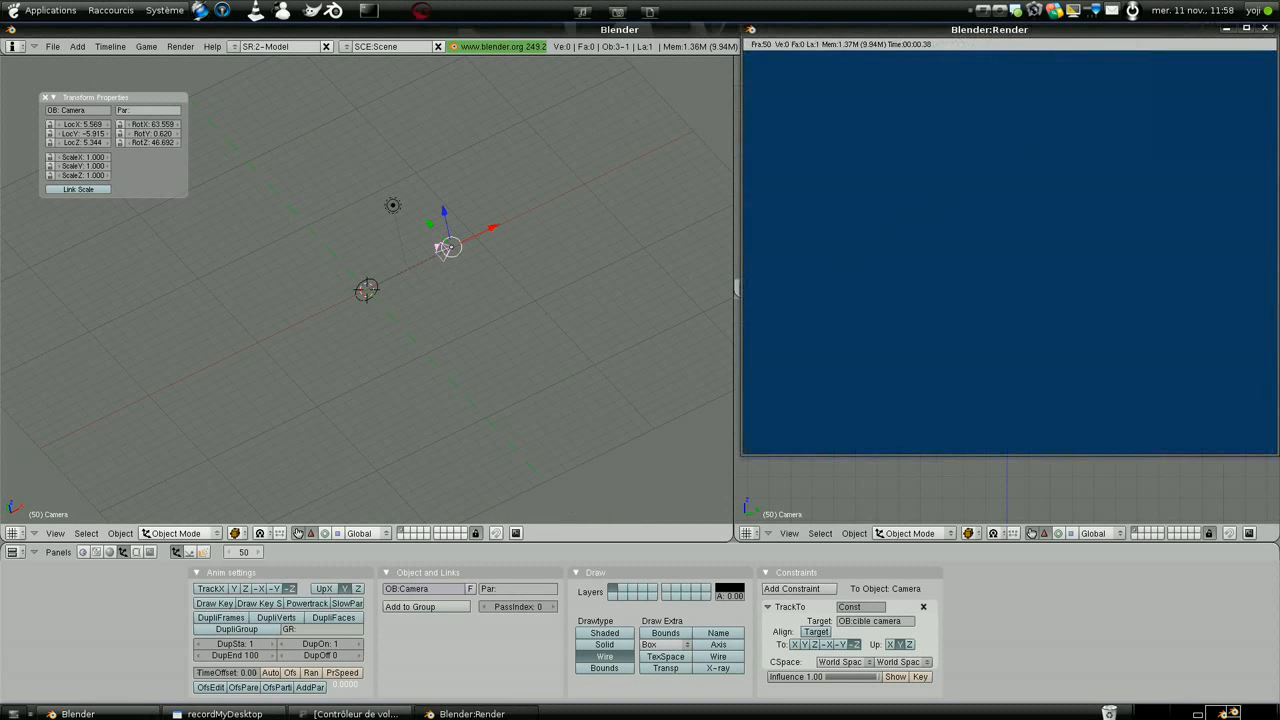
{"action": "left_click", "coordinate": [1266, 29]}
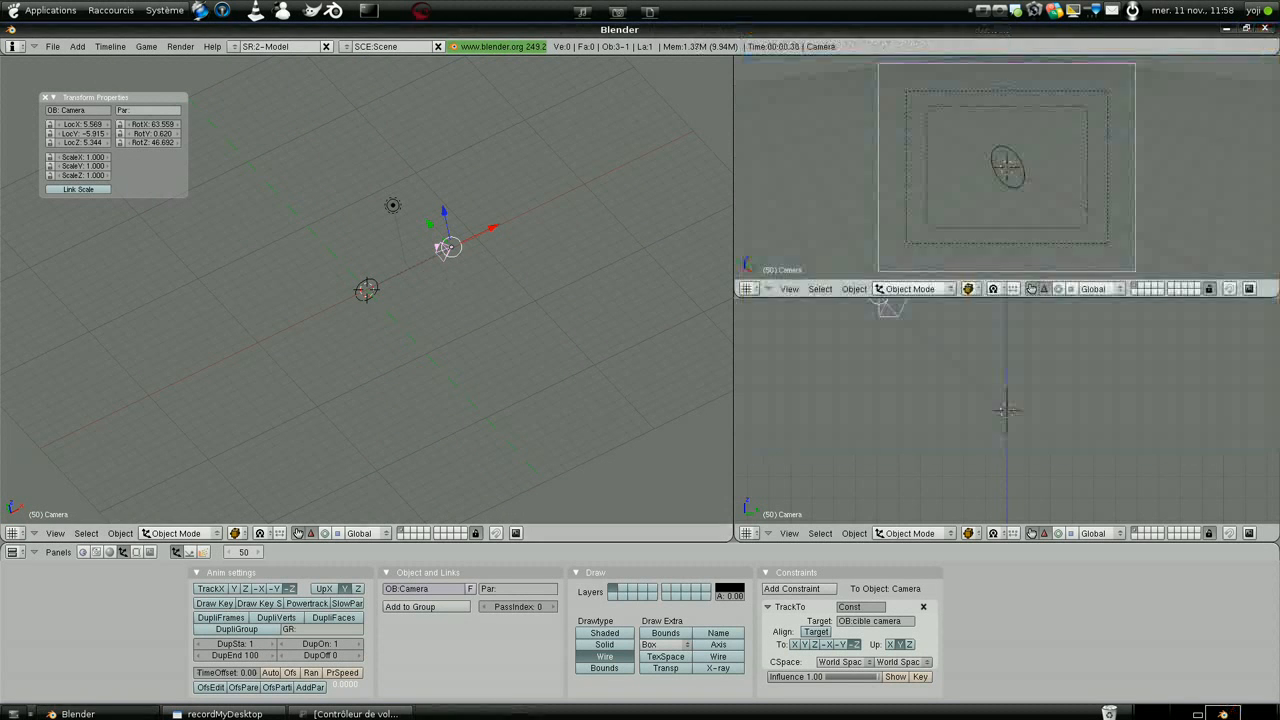
{"action": "scroll", "coordinate": [574, 255], "scroll_direction": "down", "scroll_amount": 2}
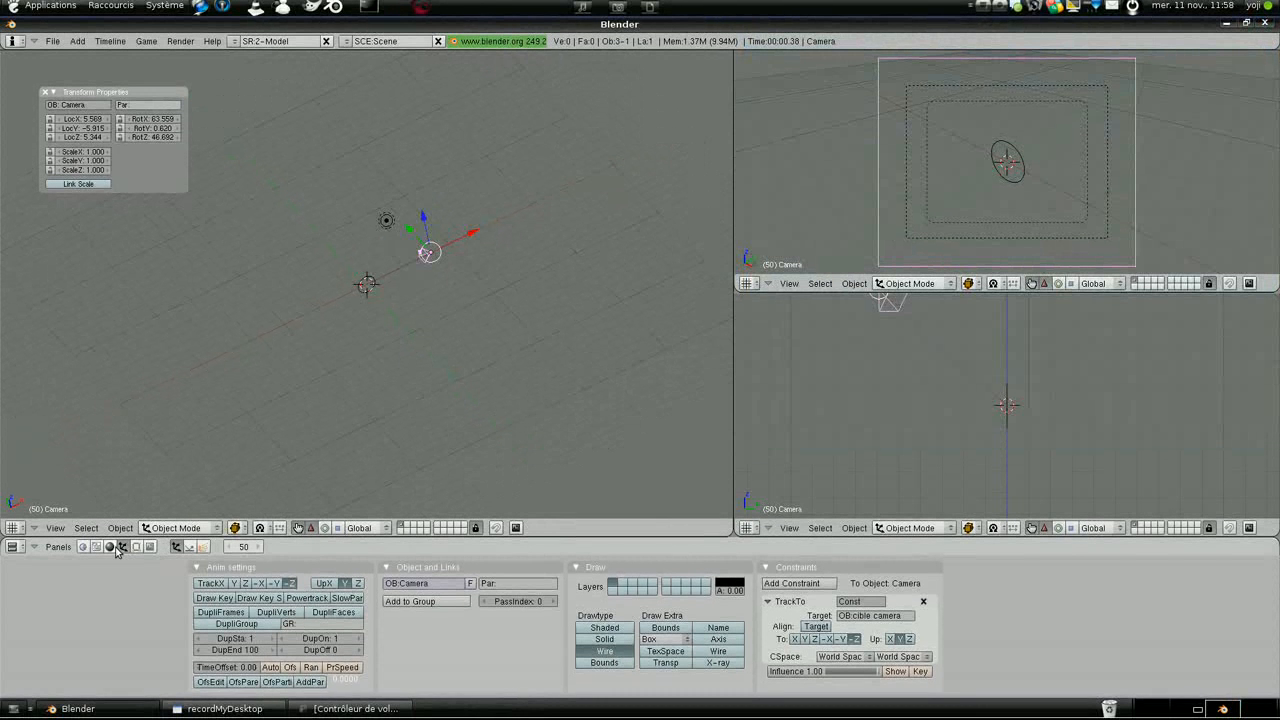
Step: Open the World settings and set the horizon colour to black
{"action": "left_click", "coordinate": [109, 548]}
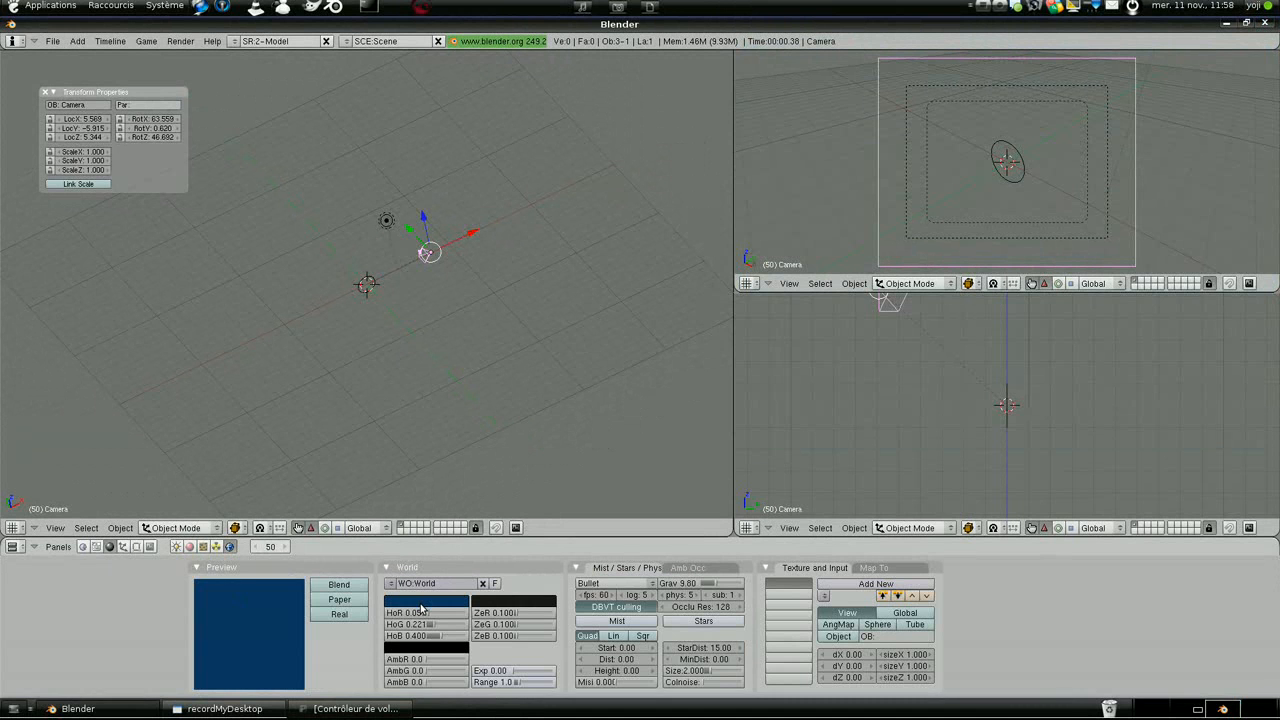
{"action": "left_click", "coordinate": [455, 602]}
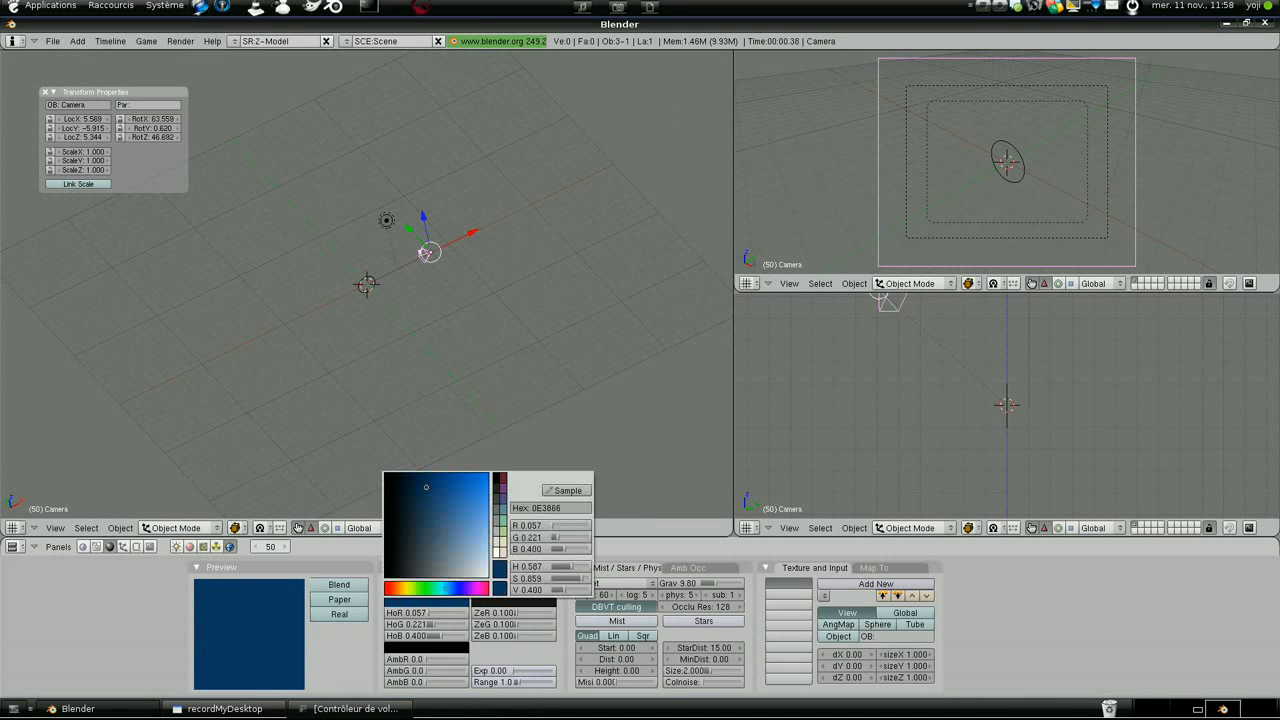
{"action": "left_click_drag", "start_coordinate": [425, 491], "coordinate": [386, 595]}
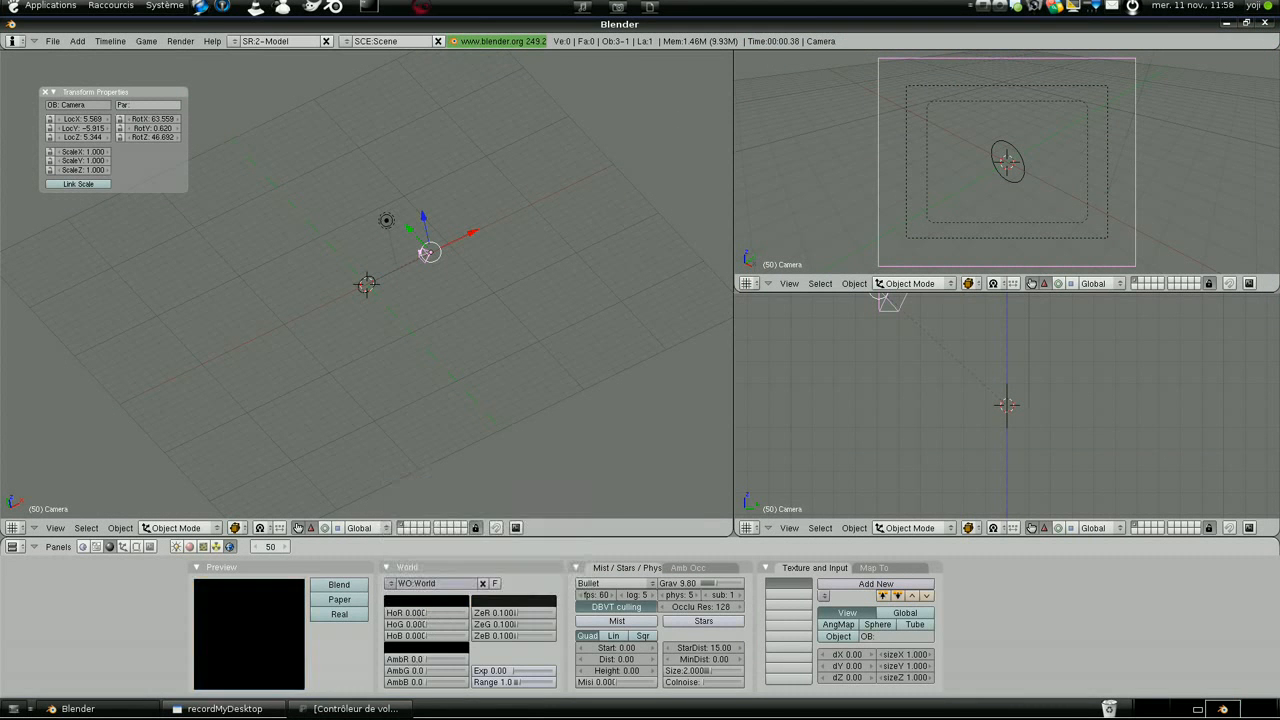
Step: Set the world's zenith colour to grey (999999) and enable the Blend sky option
{"action": "left_click", "coordinate": [512, 602]}
{"action": "left_click_drag", "start_coordinate": [491, 568], "coordinate": [535, 592]}
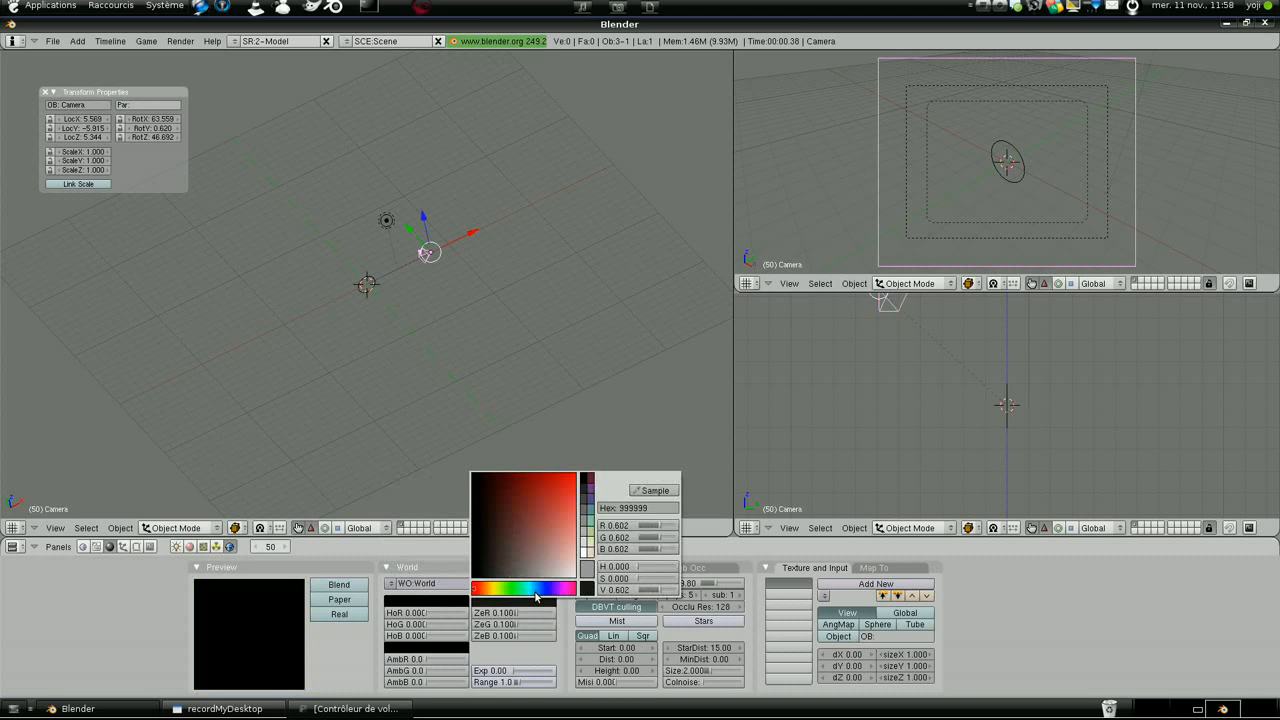
{"action": "left_click", "coordinate": [347, 587]}
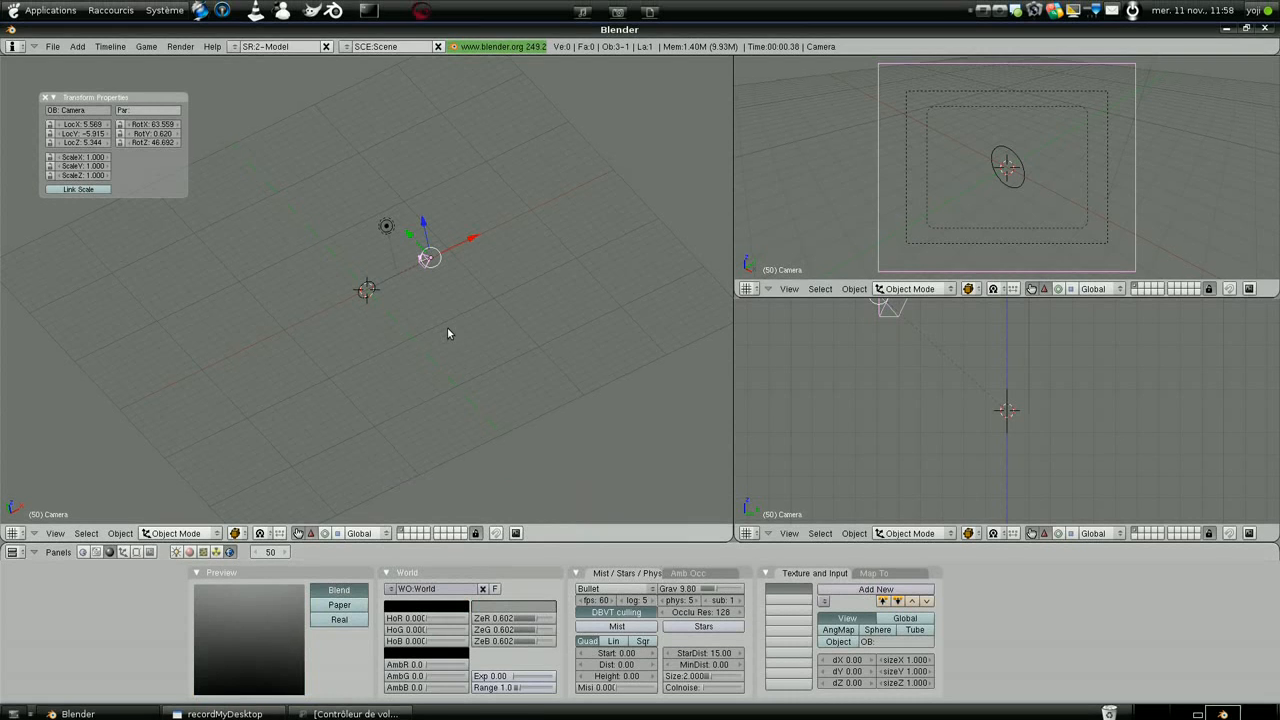
Step: Render the scene to check the blended sky, then close the render window
{"action": "key", "text": "F12"}
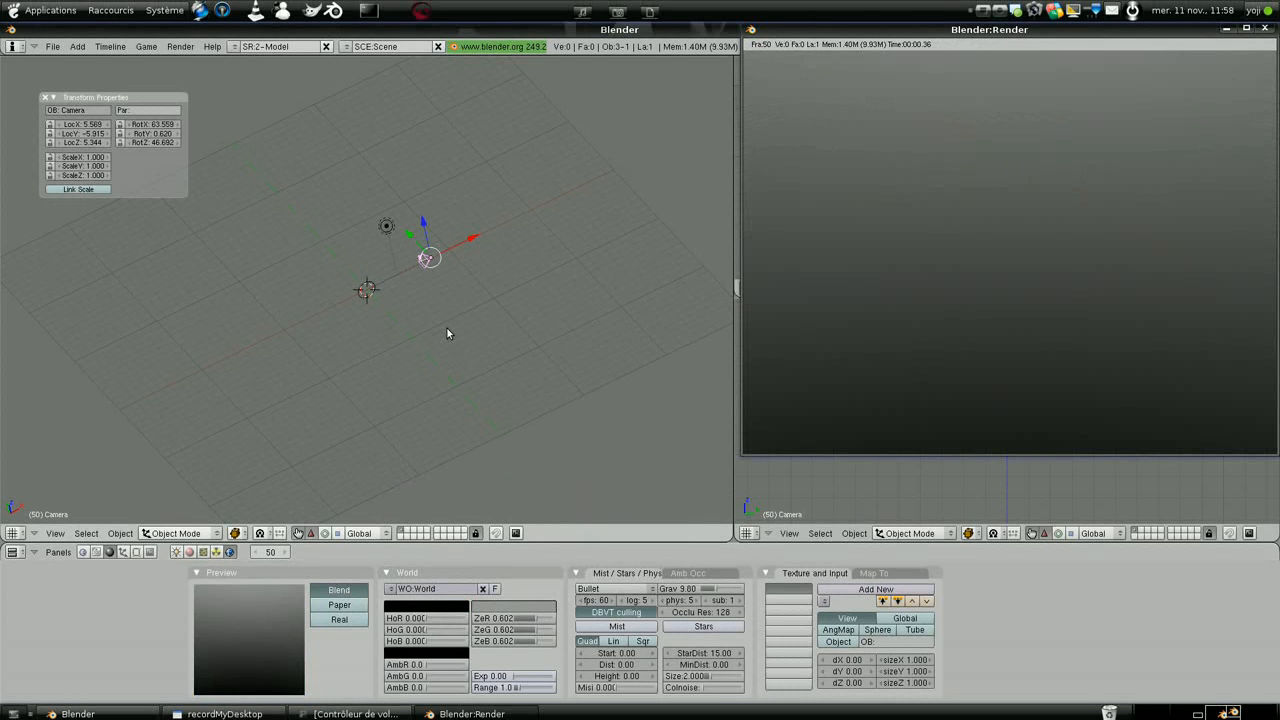
{"action": "left_click", "coordinate": [1264, 29]}
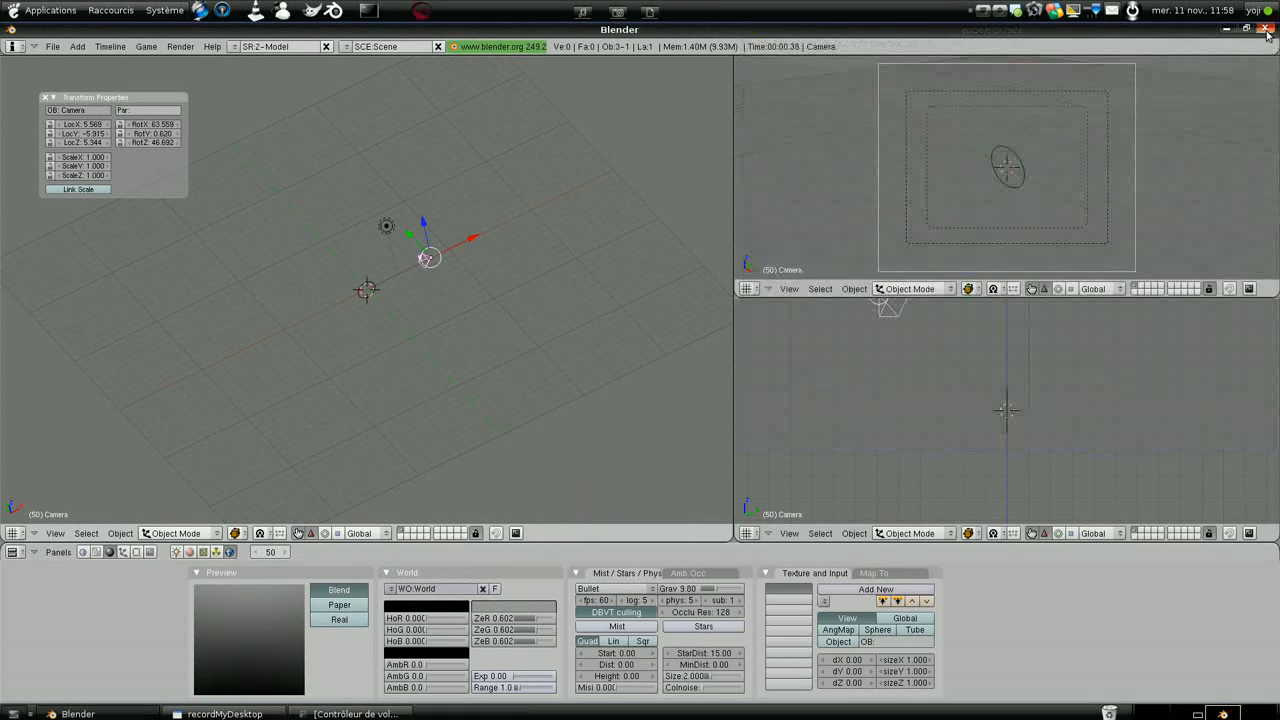